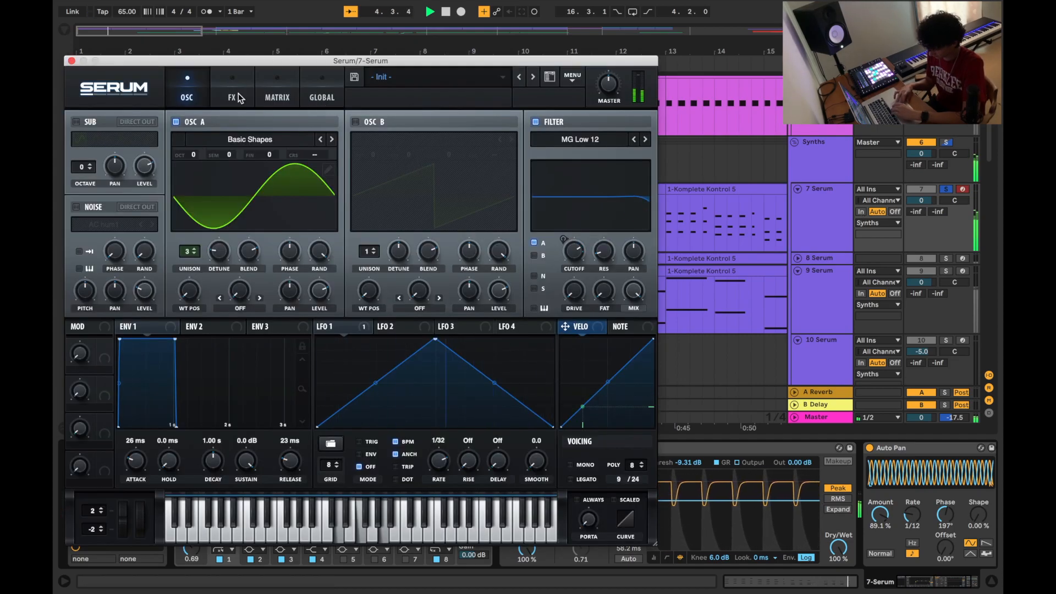
- Stop playback and examine the oscillator and effects settings of the Serum instrument on track 7
{"action": "left_click", "coordinate": [72, 61]}
{"action": "key", "text": "space"}
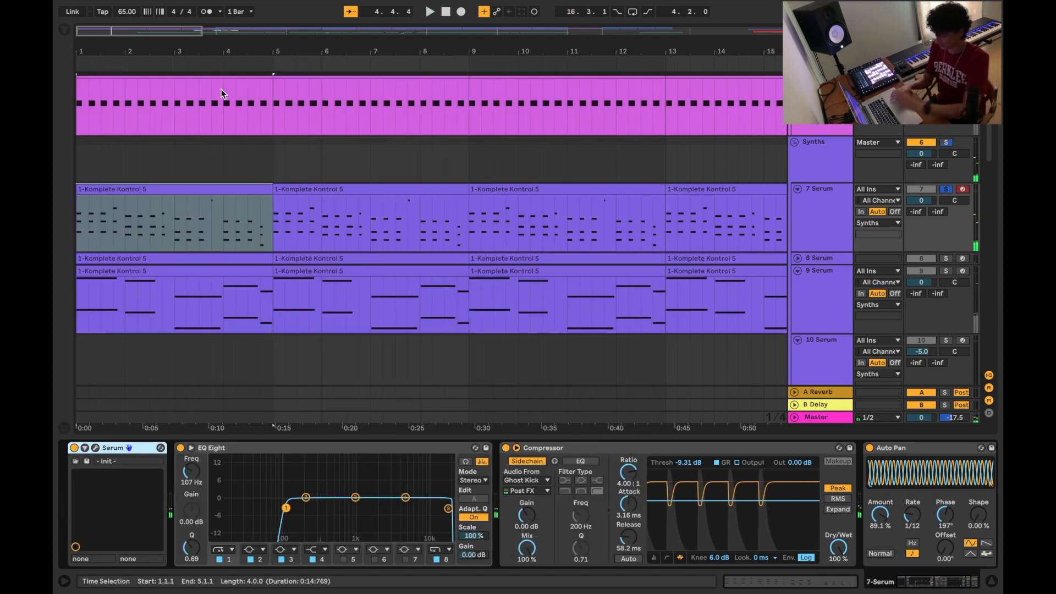
{"action": "left_click", "coordinate": [95, 448]}
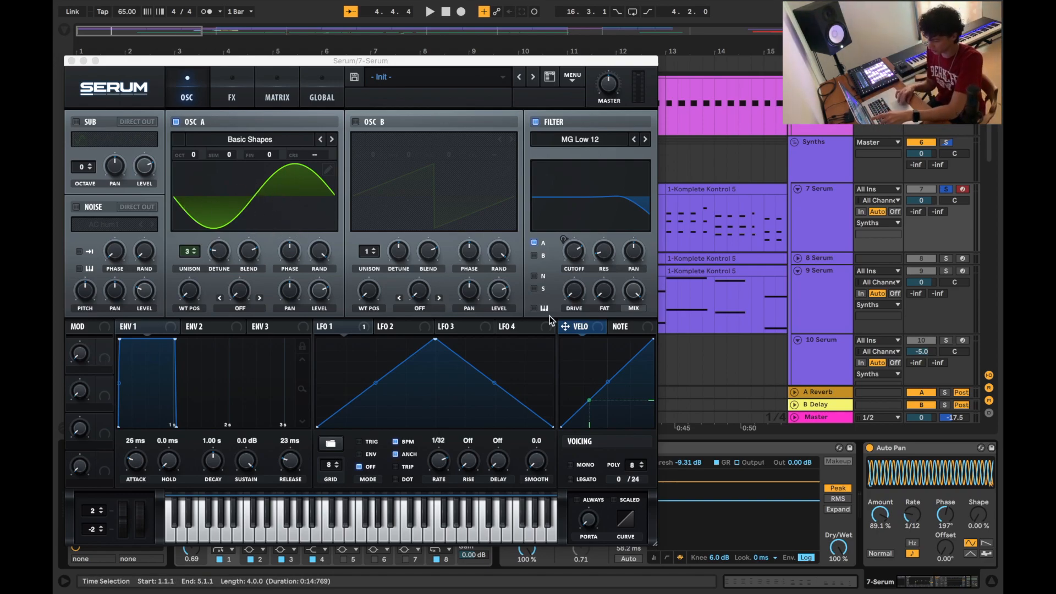
{"action": "left_click_drag", "start_coordinate": [218, 273], "coordinate": [218, 260]}
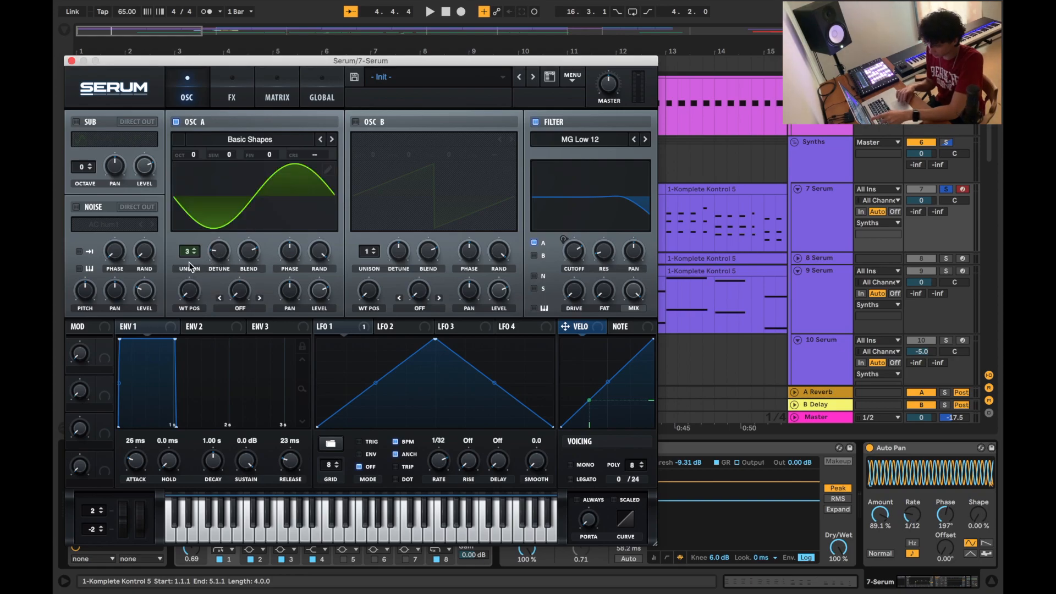
{"action": "left_click", "coordinate": [234, 95]}
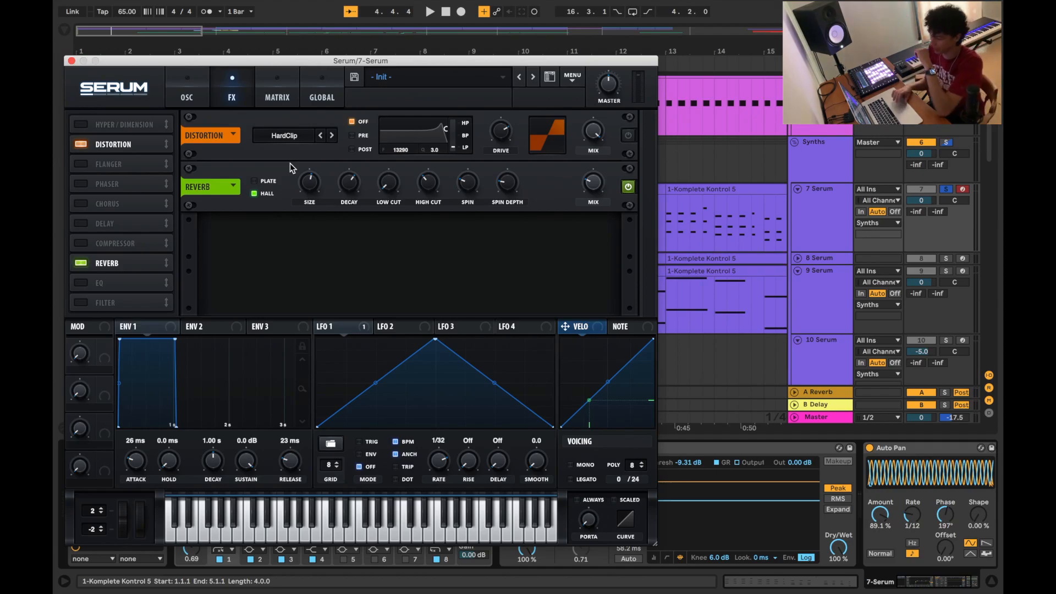
{"action": "left_click", "coordinate": [176, 82]}
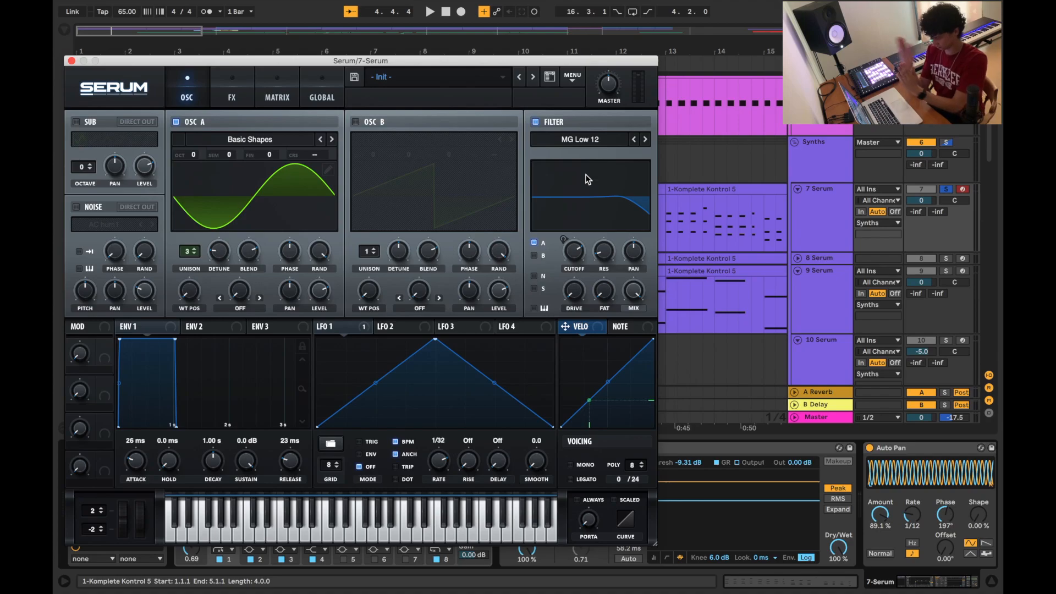
- Adjust the MG Low 12 filter cutoff in track 7's Serum during playback and close the plug-in window
{"action": "key", "text": "space"}
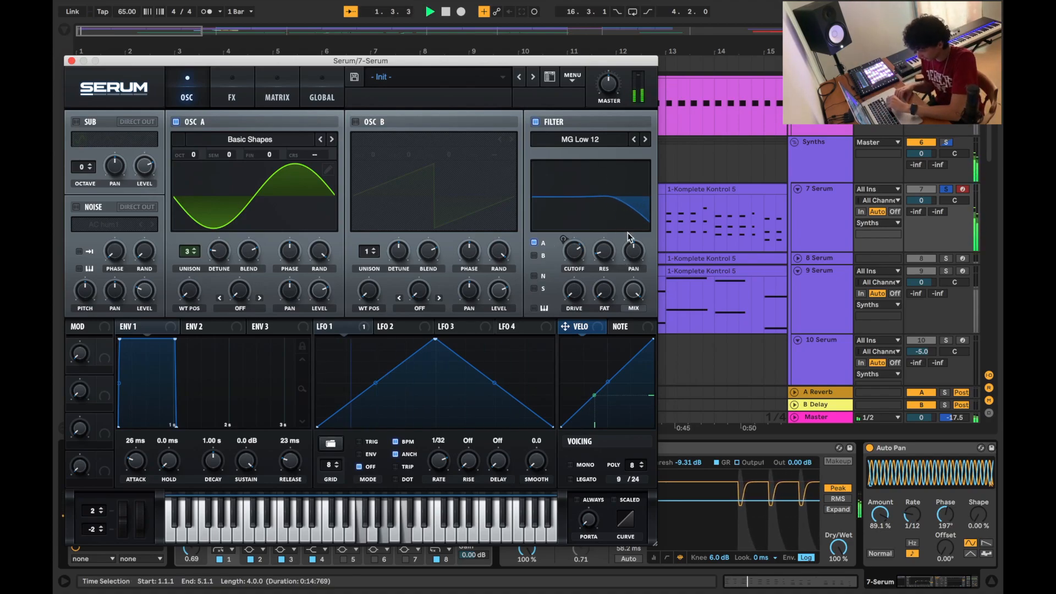
{"action": "left_click_drag", "start_coordinate": [574, 252], "coordinate": [570, 218]}
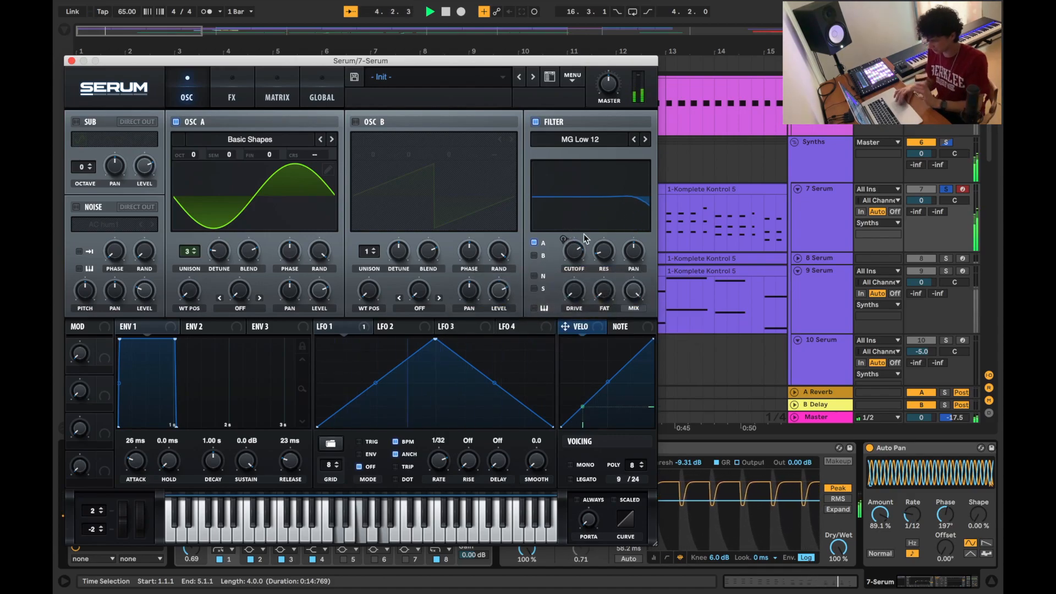
{"action": "left_click", "coordinate": [71, 60]}
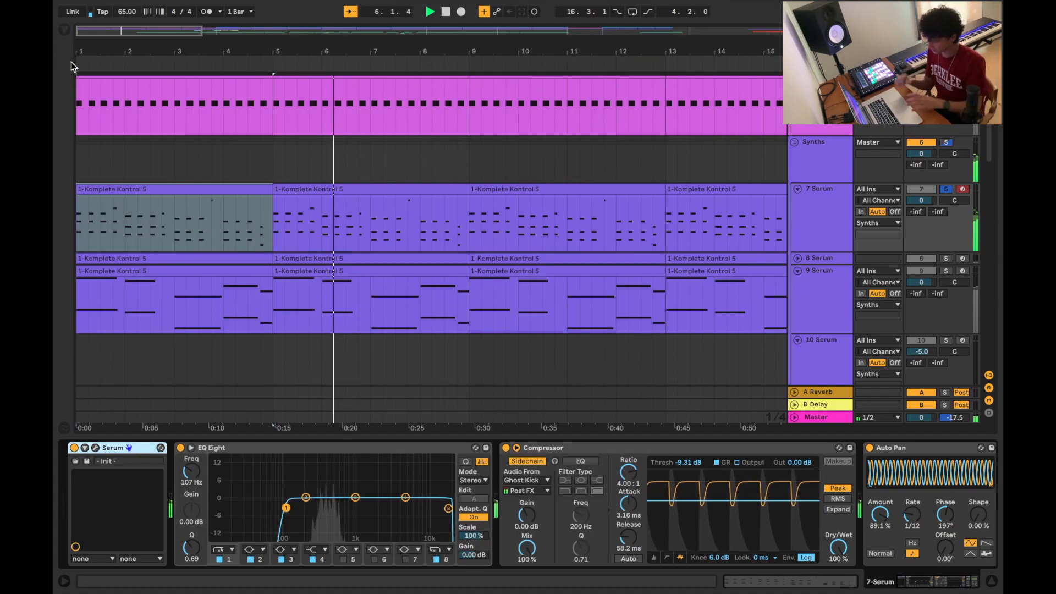
- Examine track 7's EQ Eight and sidechained Compressor, and audition the Ghost Kick track in solo
{"action": "left_click", "coordinate": [242, 448]}
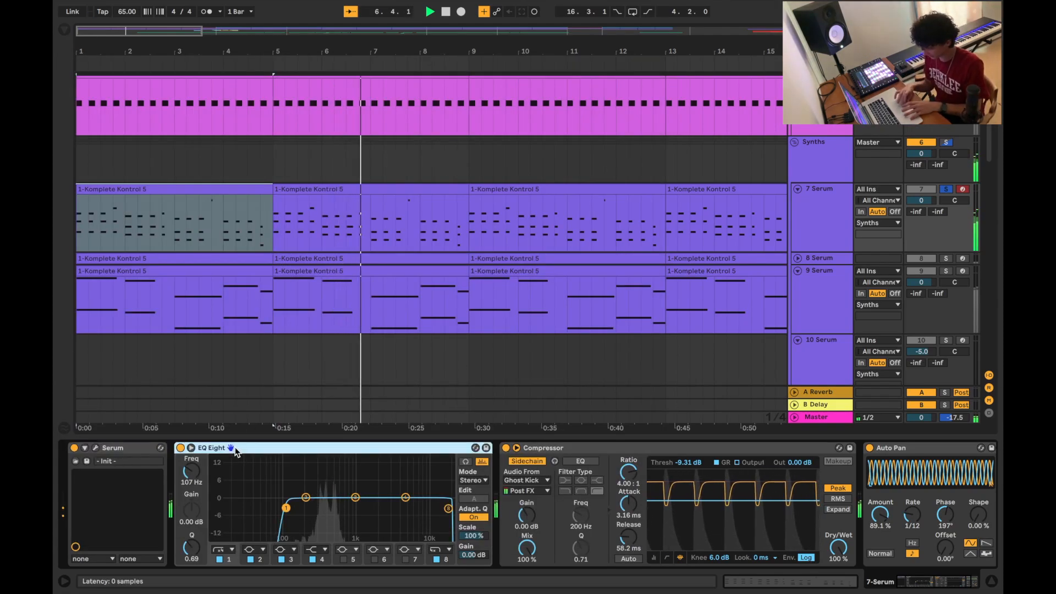
{"action": "left_click", "coordinate": [553, 448]}
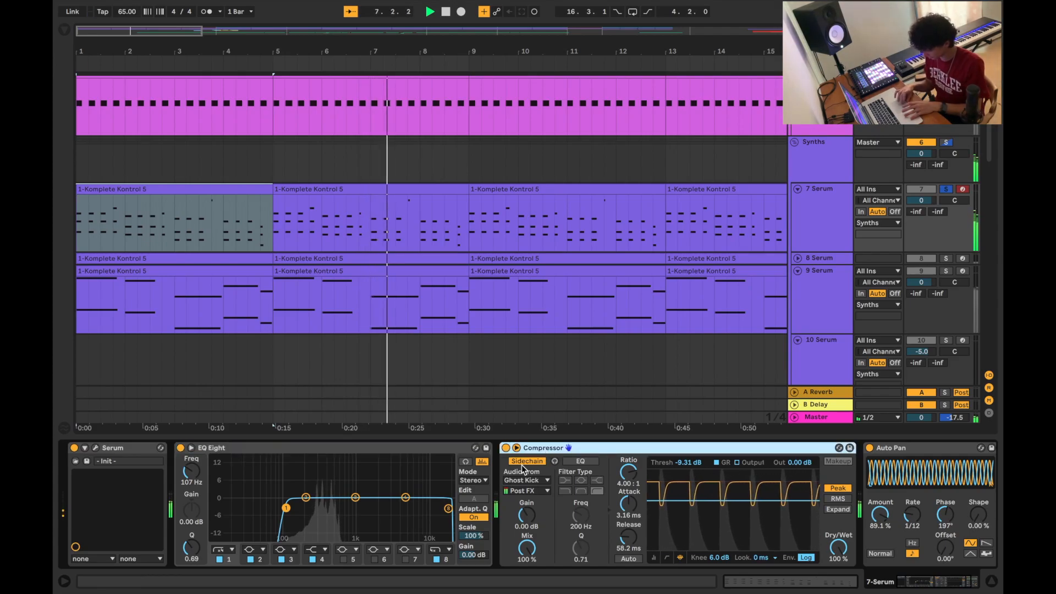
{"action": "scroll", "coordinate": [862, 231], "scroll_direction": "up", "scroll_amount": 5}
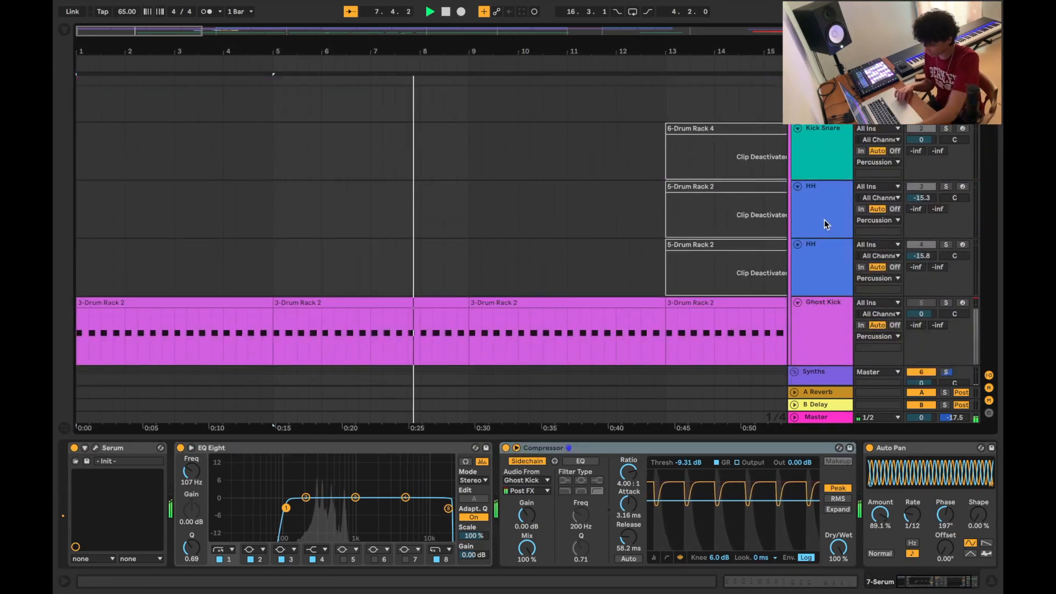
{"action": "left_click", "coordinate": [946, 304]}
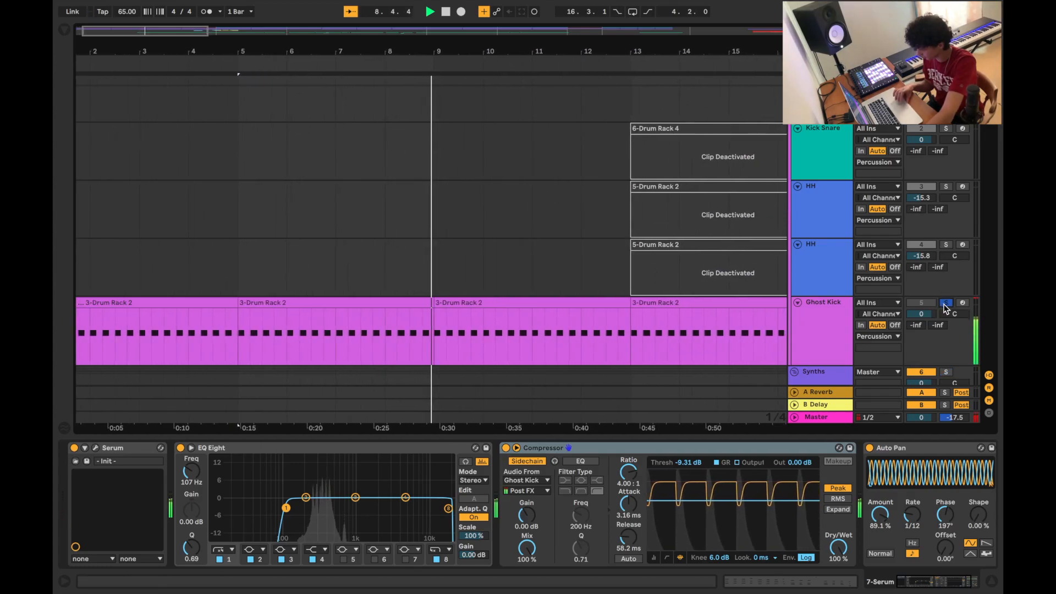
{"action": "left_click", "coordinate": [946, 303]}
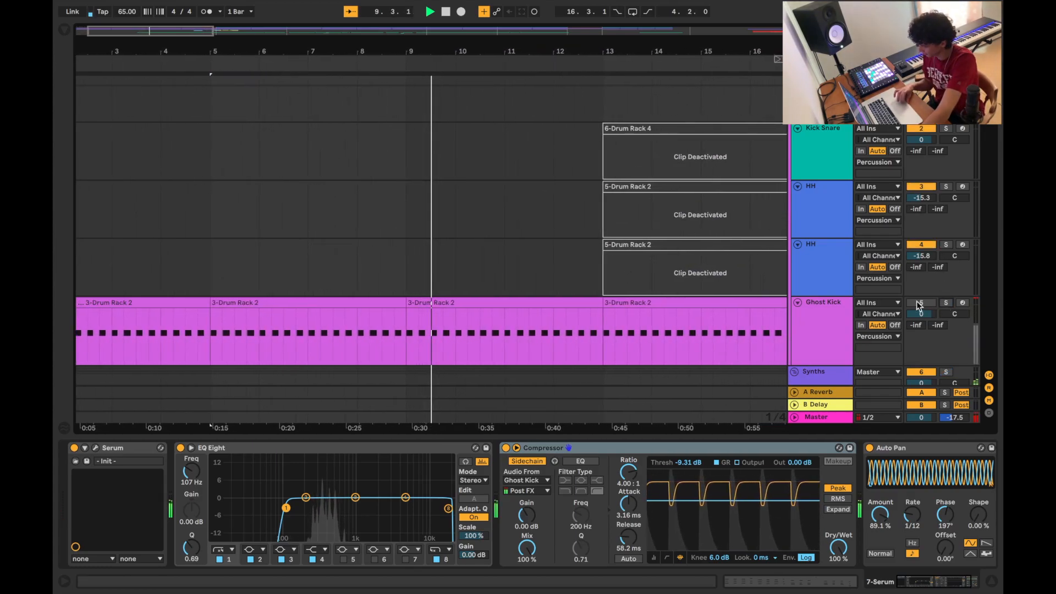
{"action": "scroll", "coordinate": [832, 308], "scroll_direction": "down", "scroll_amount": 5}
{"action": "key", "text": "space"}
{"action": "scroll", "coordinate": [358, 238], "scroll_direction": "down", "scroll_amount": 4}
{"action": "scroll", "coordinate": [358, 238], "scroll_direction": "left", "scroll_amount": 3}
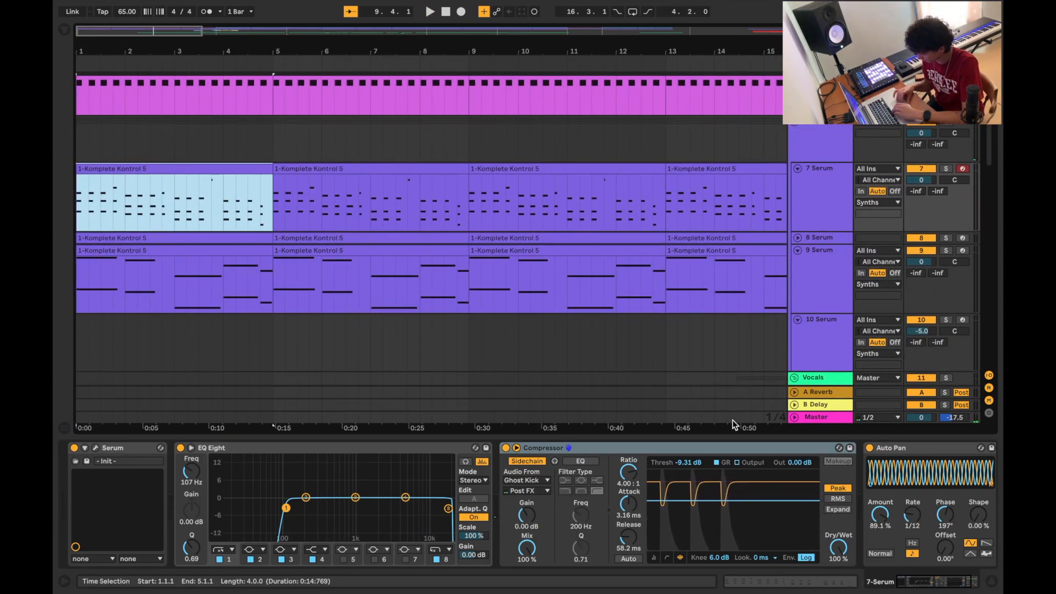
- Review the rest of track 7's device chain, including the Compressor, Auto Pan and EQ Eight
{"action": "scroll", "coordinate": [735, 429], "scroll_direction": "right", "scroll_amount": 5}
{"action": "scroll", "coordinate": [734, 429], "scroll_direction": "up", "scroll_amount": 1}
{"action": "scroll", "coordinate": [741, 457], "scroll_direction": "right", "scroll_amount": 2}
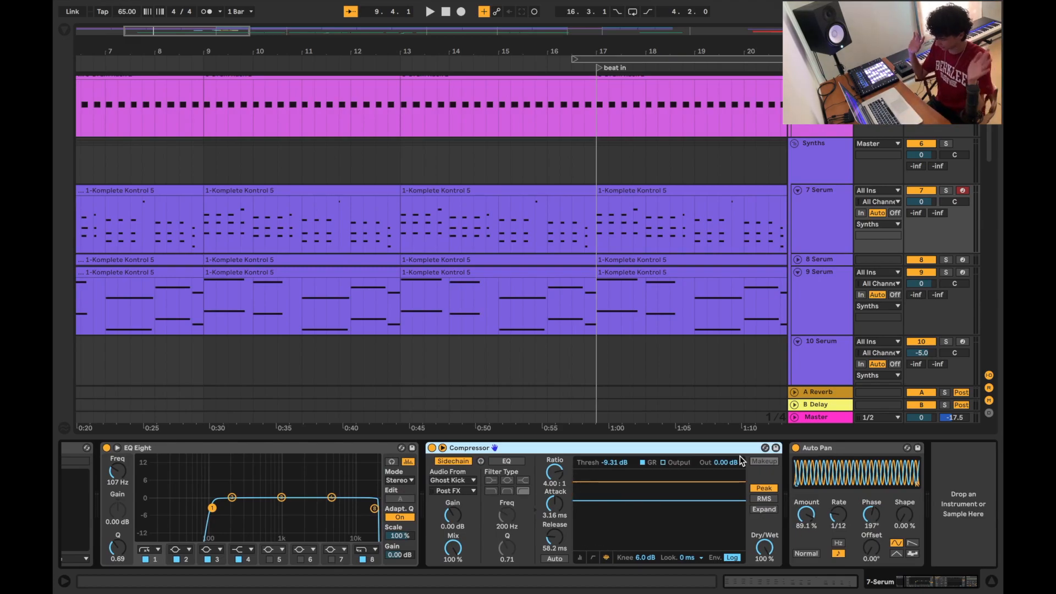
{"action": "scroll", "coordinate": [269, 471], "scroll_direction": "left", "scroll_amount": 2}
{"action": "left_click", "coordinate": [292, 450]}
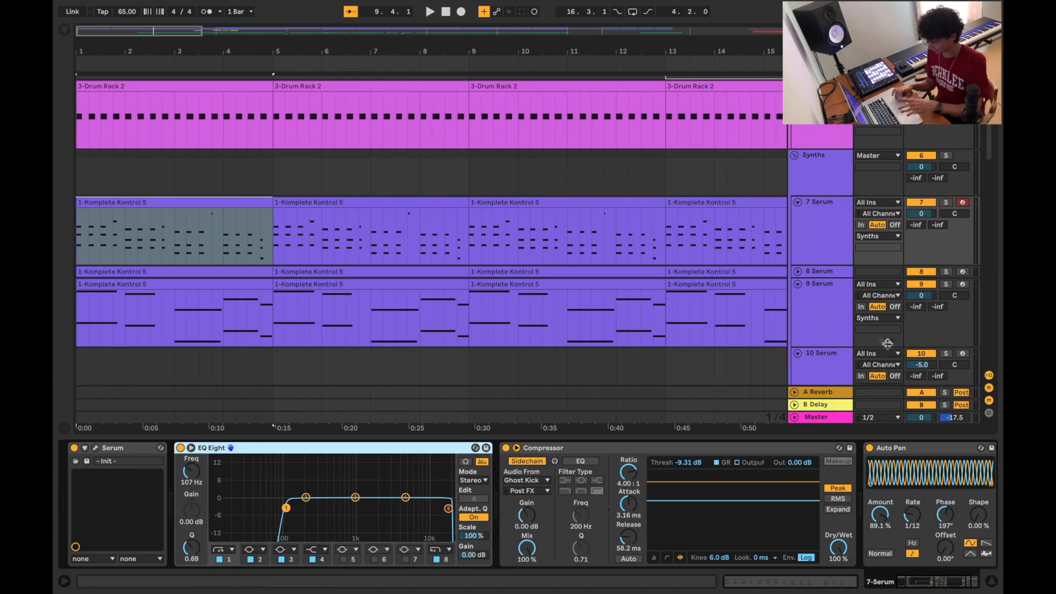
- Audition the 9 Serum track in solo and examine its Serum oscillator and effects settings
{"action": "left_click", "coordinate": [835, 301]}
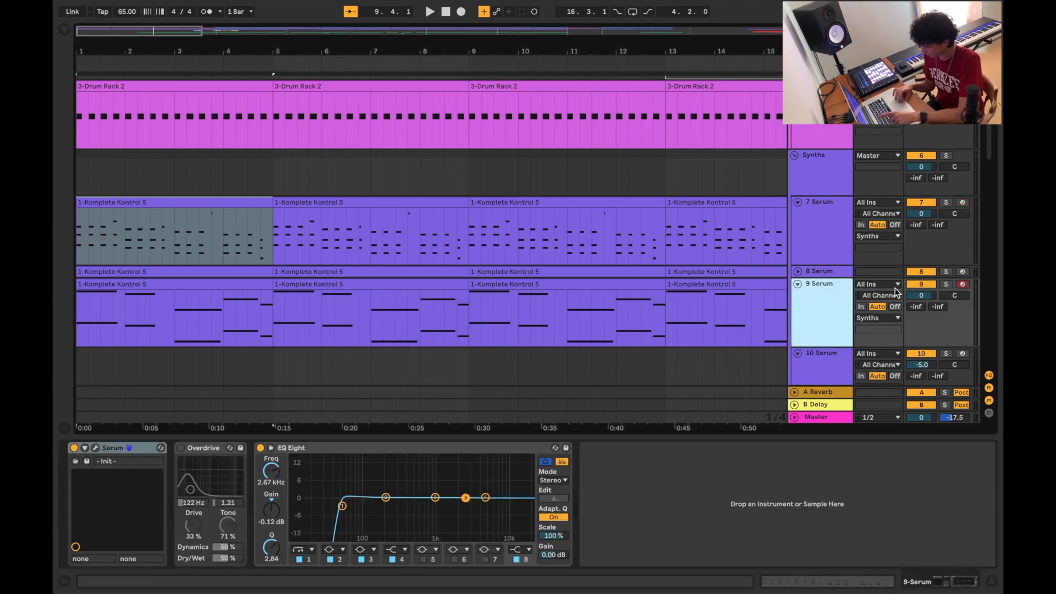
{"action": "left_click", "coordinate": [946, 272]}
{"action": "key", "text": "space"}
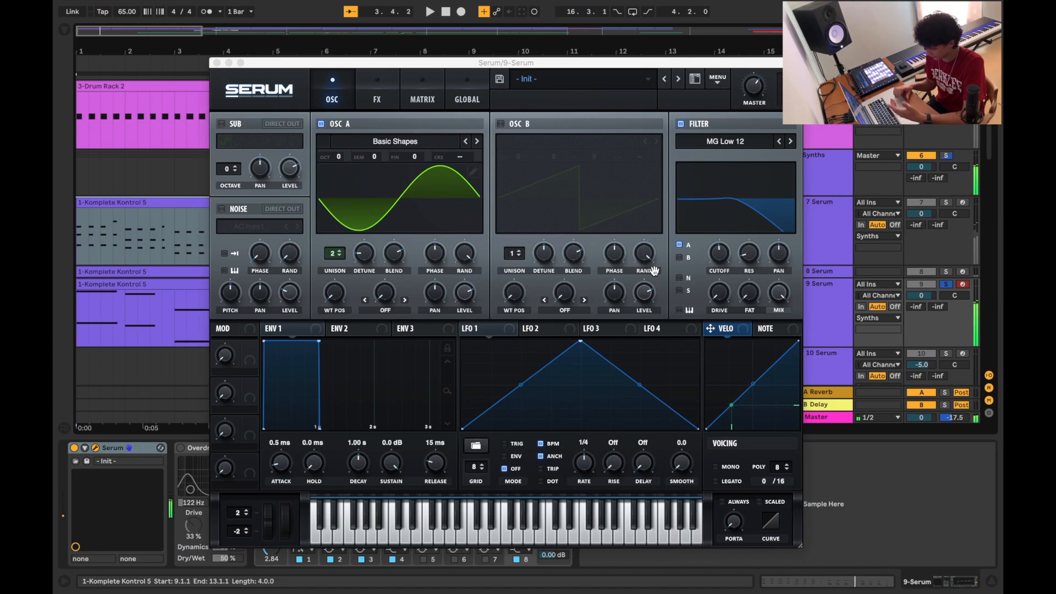
{"action": "left_click", "coordinate": [377, 74]}
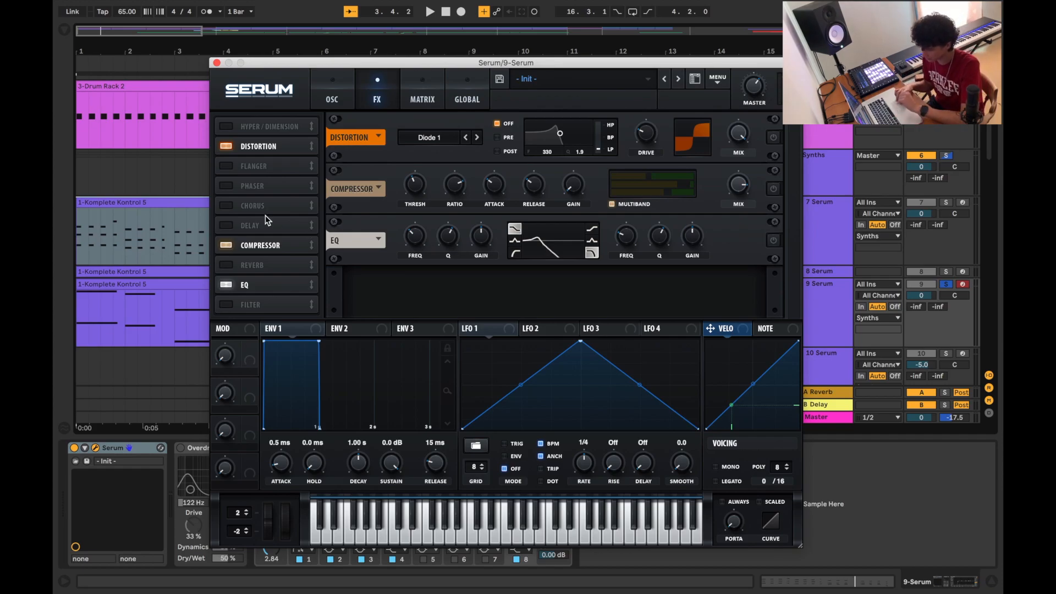
{"action": "key", "text": "super+alt+p"}
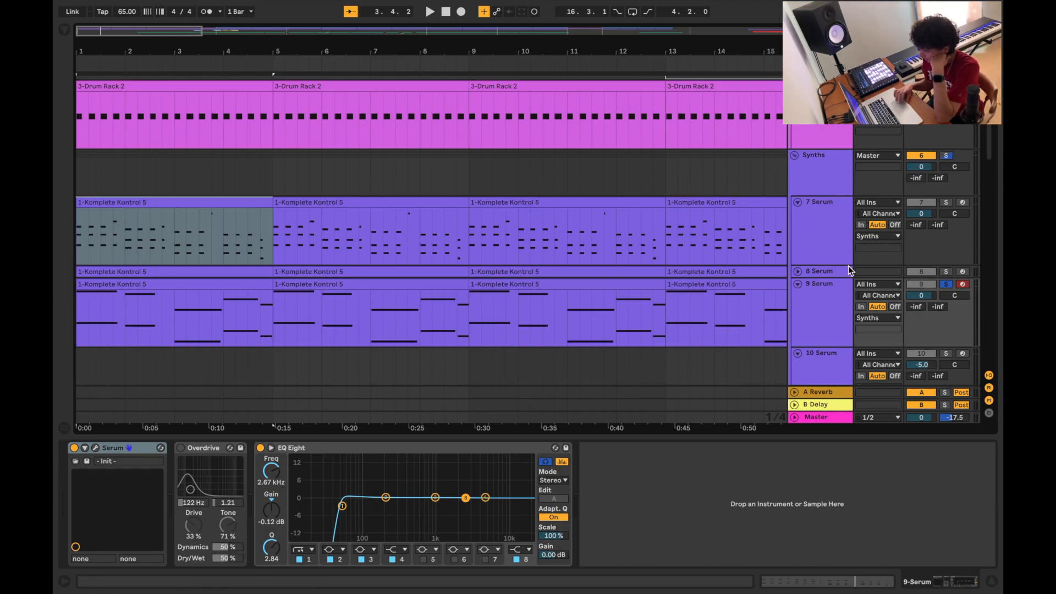
- Solo the Synths group and play the synth tracks together from bar 1
{"action": "left_click", "coordinate": [946, 156]}
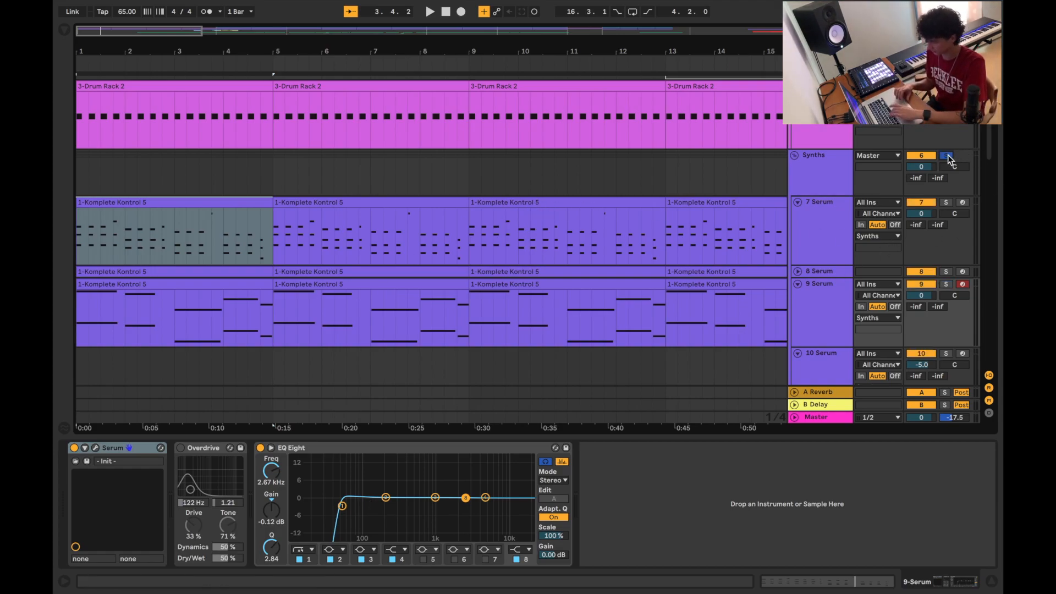
{"action": "key", "text": "space"}
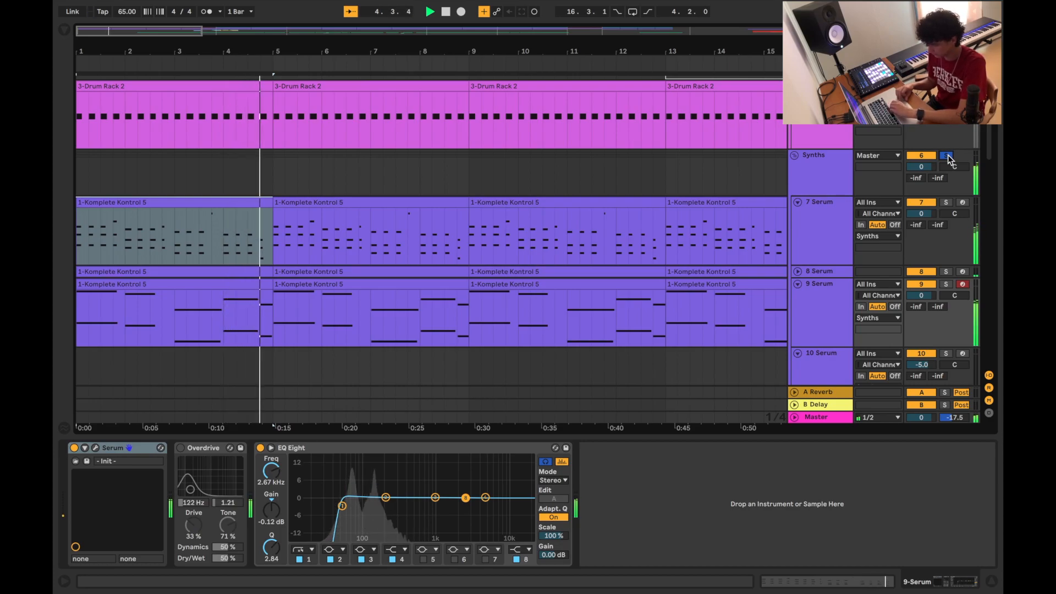
{"action": "key", "text": "space"}
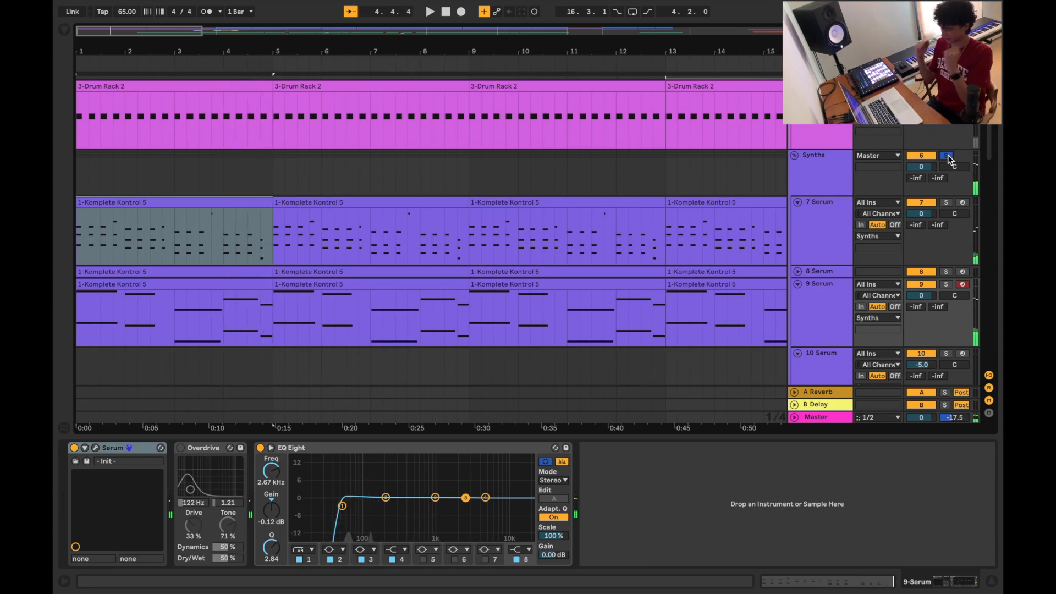
- Look through the drum tracks and vocal audio clips around the "beat in" marker
{"action": "scroll", "coordinate": [387, 221], "scroll_direction": "up", "scroll_amount": 5}
{"action": "scroll", "coordinate": [387, 221], "scroll_direction": "down", "scroll_amount": 6}
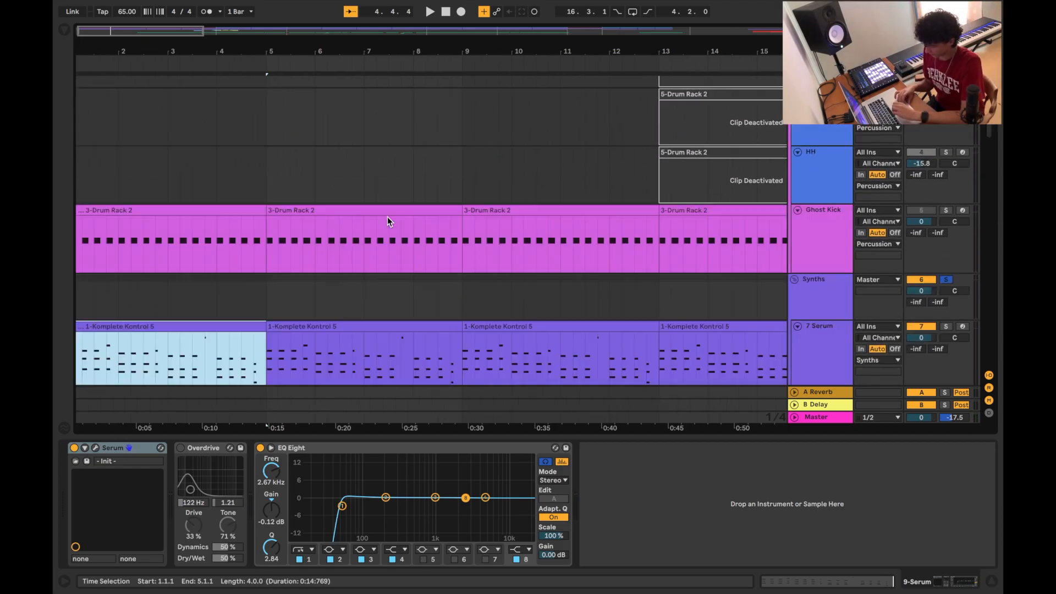
{"action": "scroll", "coordinate": [387, 217], "scroll_direction": "down", "scroll_amount": 2}
{"action": "scroll", "coordinate": [388, 217], "scroll_direction": "right", "scroll_amount": 6}
{"action": "scroll", "coordinate": [387, 216], "scroll_direction": "up", "scroll_amount": 5}
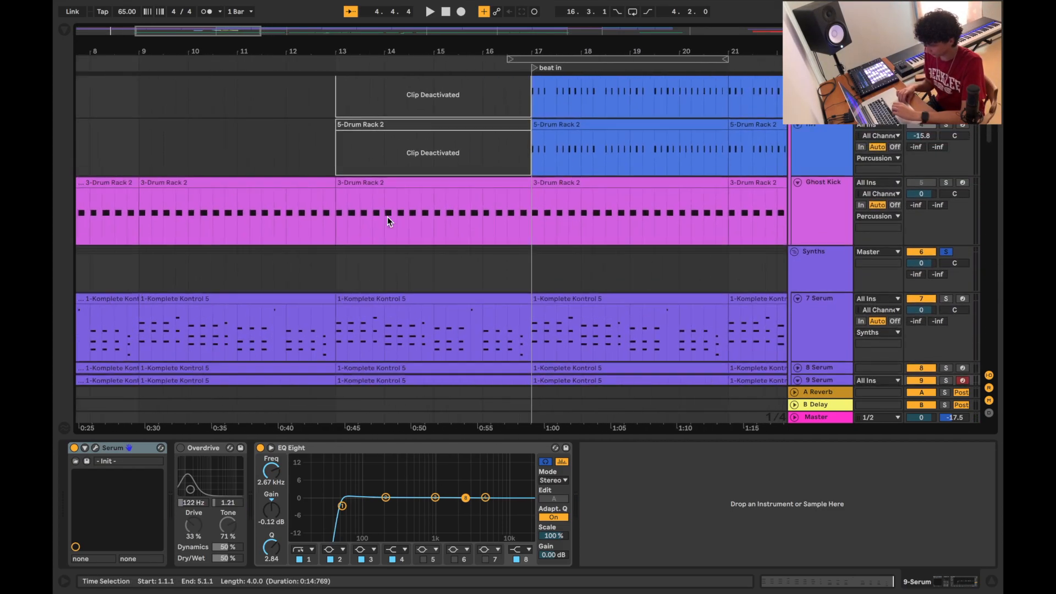
{"action": "scroll", "coordinate": [387, 216], "scroll_direction": "up", "scroll_amount": 3}
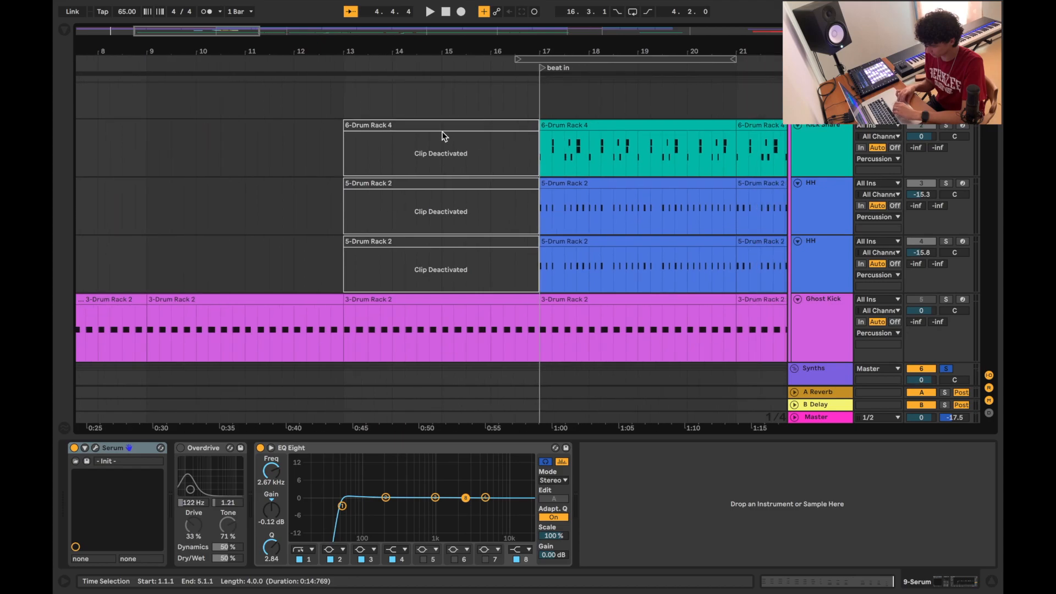
{"action": "left_click", "coordinate": [338, 90]}
{"action": "scroll", "coordinate": [566, 304], "scroll_direction": "down", "scroll_amount": 8}
{"action": "scroll", "coordinate": [566, 305], "scroll_direction": "right", "scroll_amount": 1}
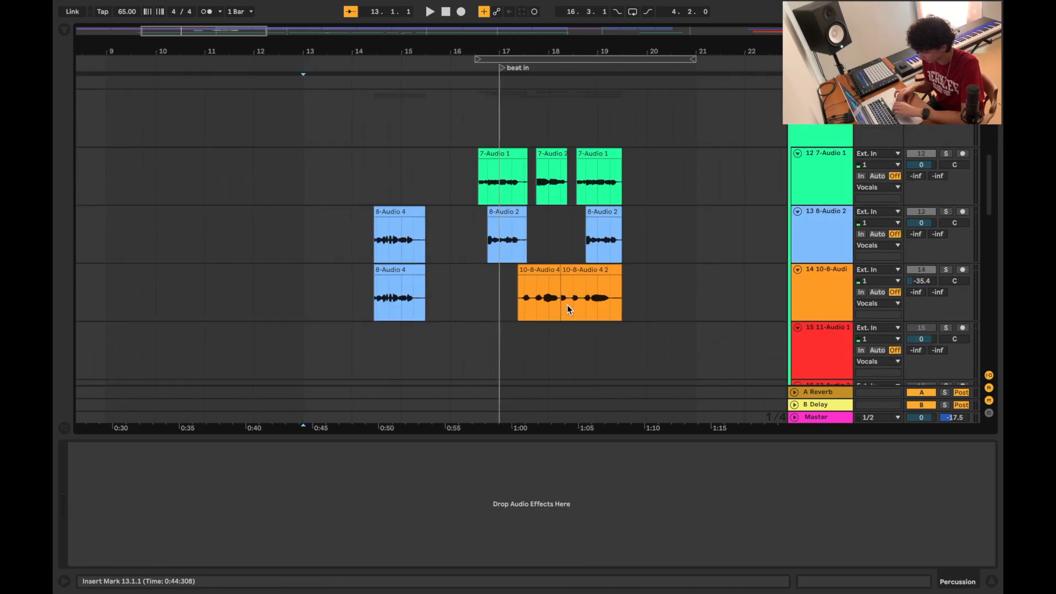
{"action": "scroll", "coordinate": [566, 305], "scroll_direction": "down", "scroll_amount": 5}
{"action": "scroll", "coordinate": [566, 305], "scroll_direction": "left", "scroll_amount": 6}
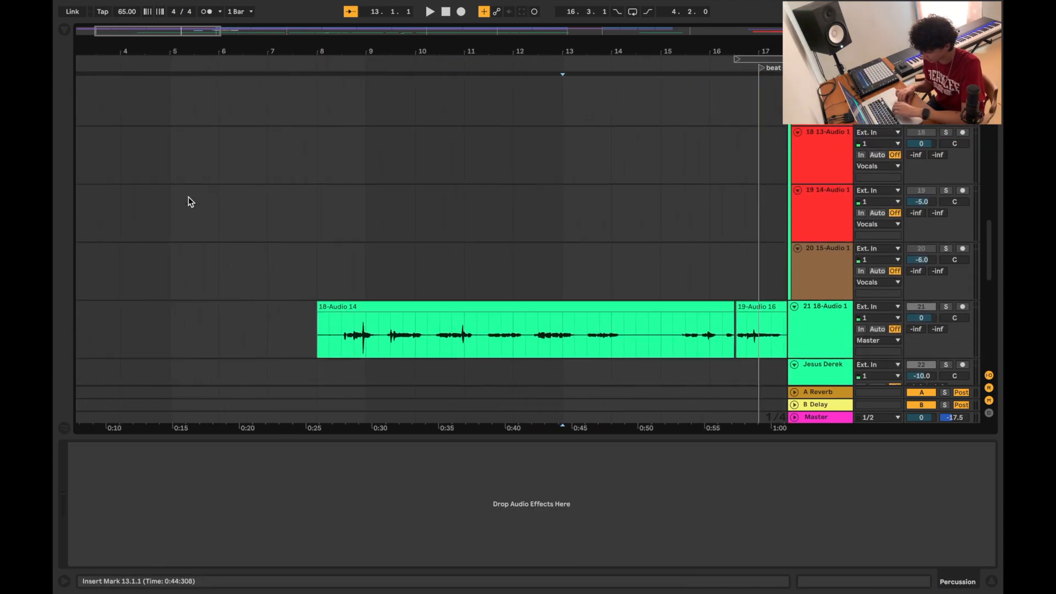
- Audition the 18-Audio 14 vocal clip on track 21 in solo from bar 8, and turn the solo off
{"action": "left_click", "coordinate": [327, 250]}
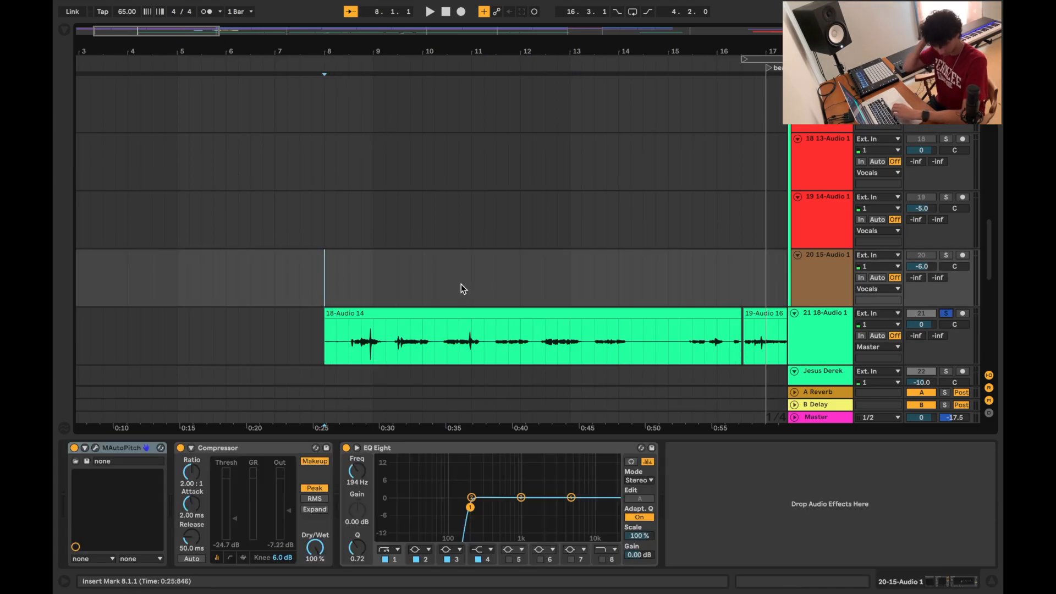
{"action": "key", "text": "space"}
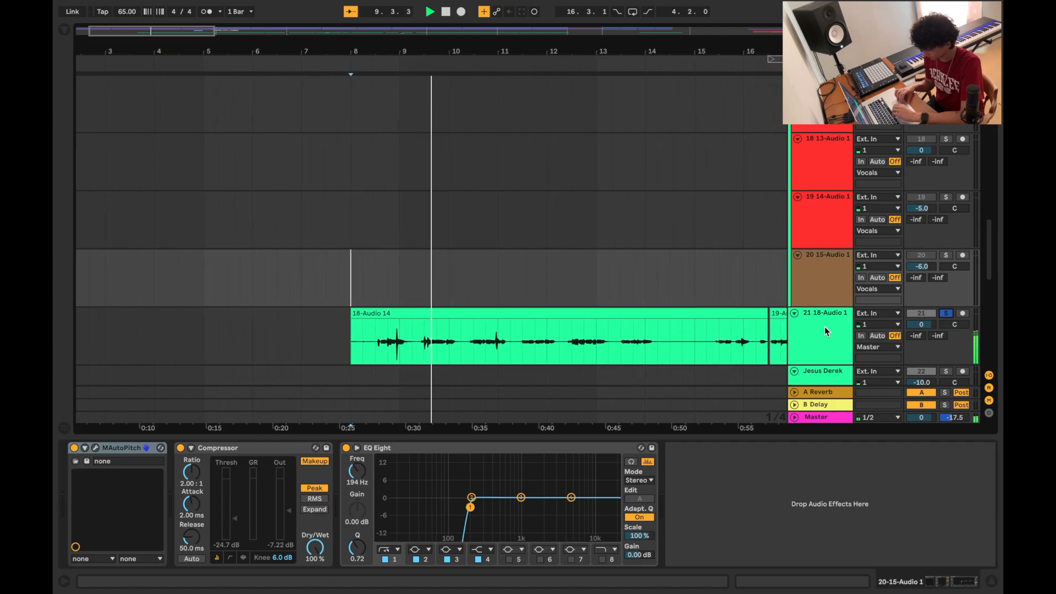
{"action": "left_click", "coordinate": [946, 313]}
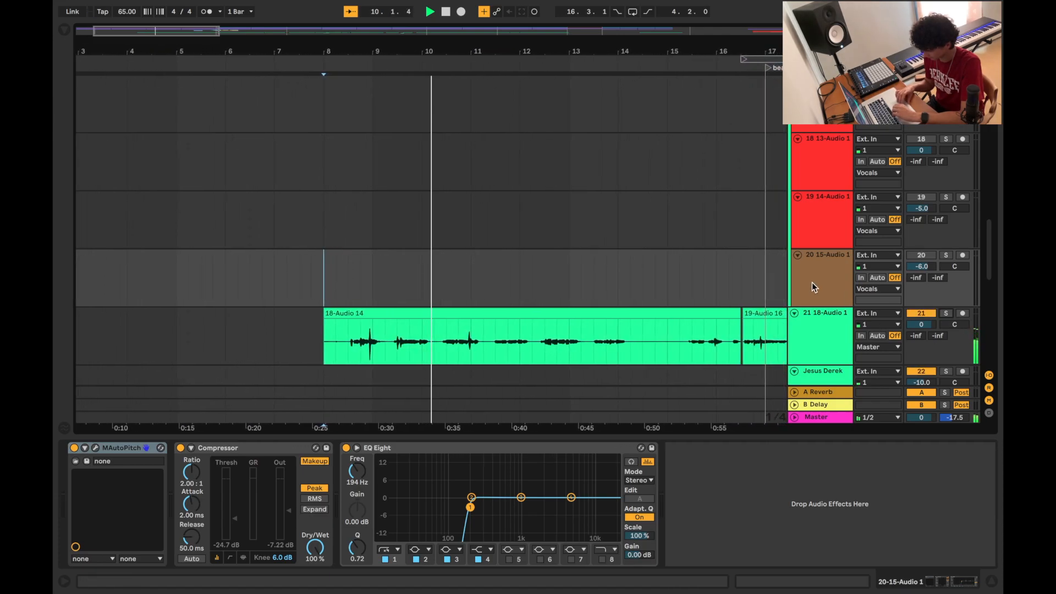
- Listen to the vocal with the full mix, stop playback and display track 21's effects chain
{"action": "scroll", "coordinate": [812, 282], "scroll_direction": "up", "scroll_amount": 10}
{"action": "scroll", "coordinate": [812, 282], "scroll_direction": "up", "scroll_amount": 4}
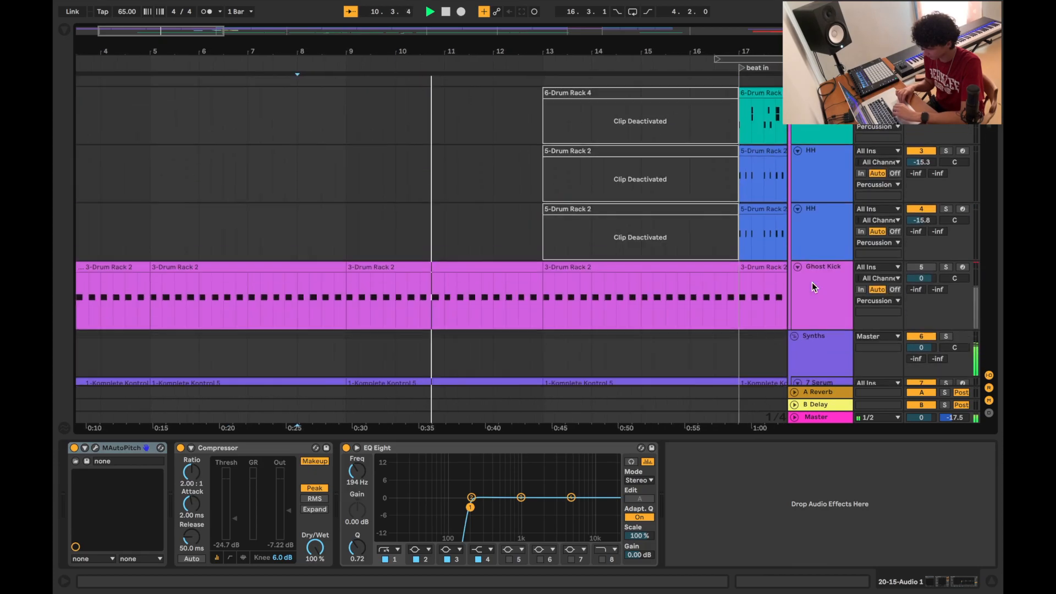
{"action": "scroll", "coordinate": [811, 282], "scroll_direction": "down", "scroll_amount": 15}
{"action": "scroll", "coordinate": [812, 282], "scroll_direction": "down", "scroll_amount": 5}
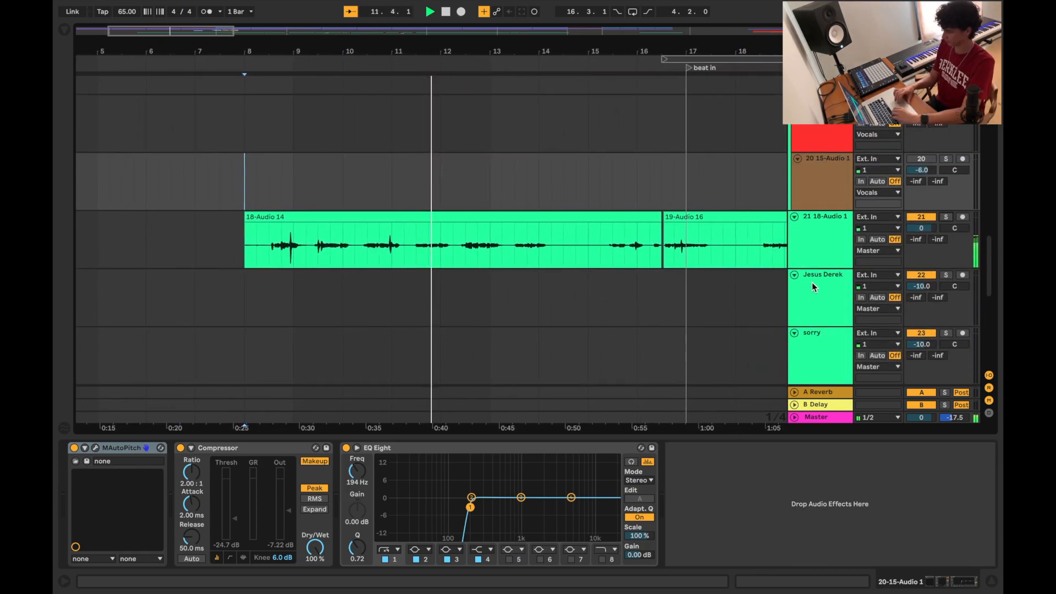
{"action": "key", "text": "space"}
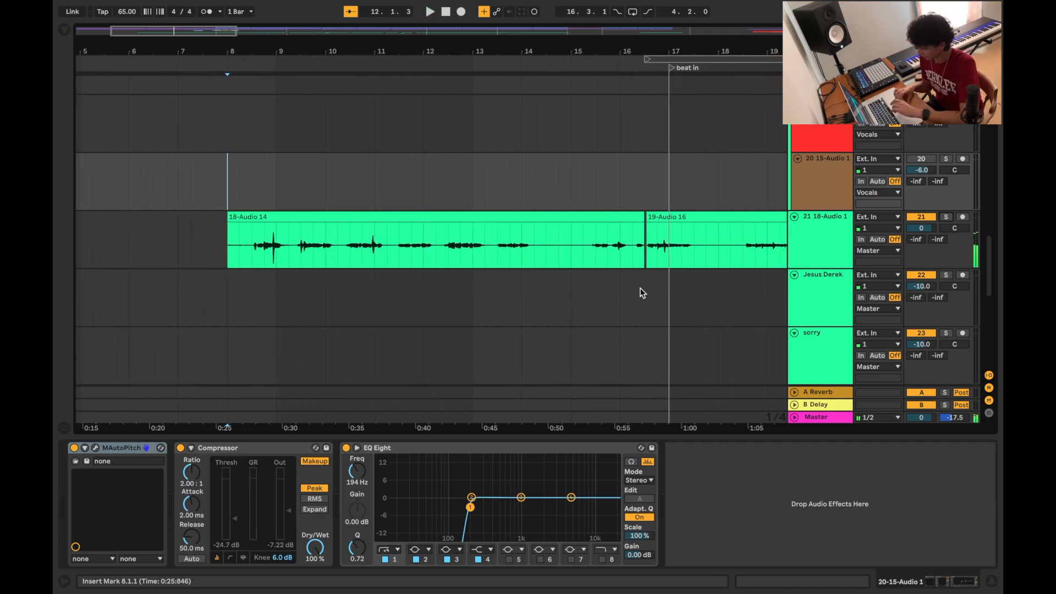
{"action": "left_click", "coordinate": [805, 234]}
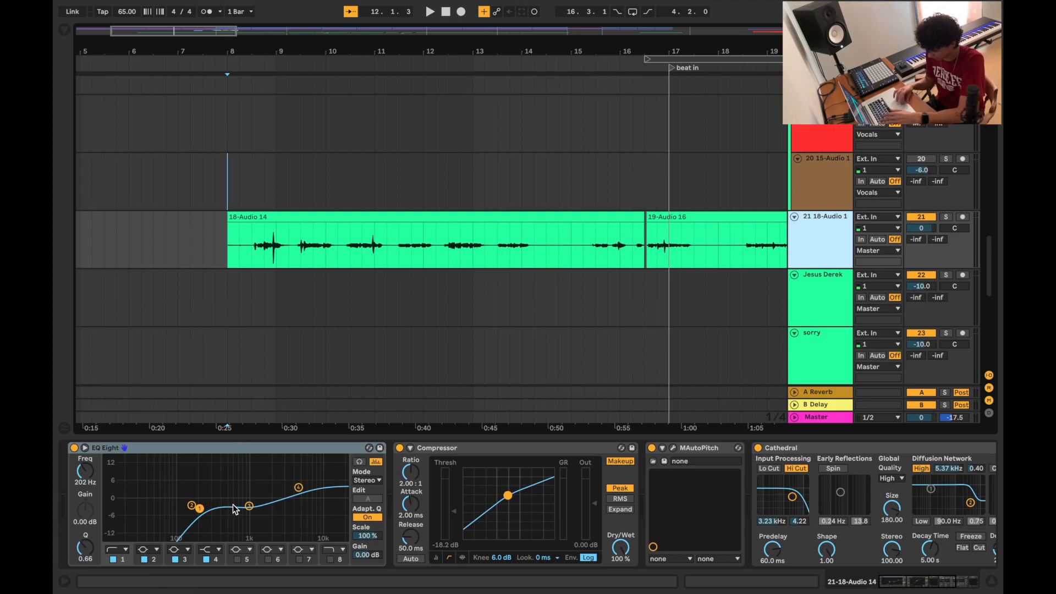
- Review the Compressor and the MAutoPitch tuning settings in track 21's effects chain, and close the plug-in window
{"action": "left_click", "coordinate": [476, 450]}
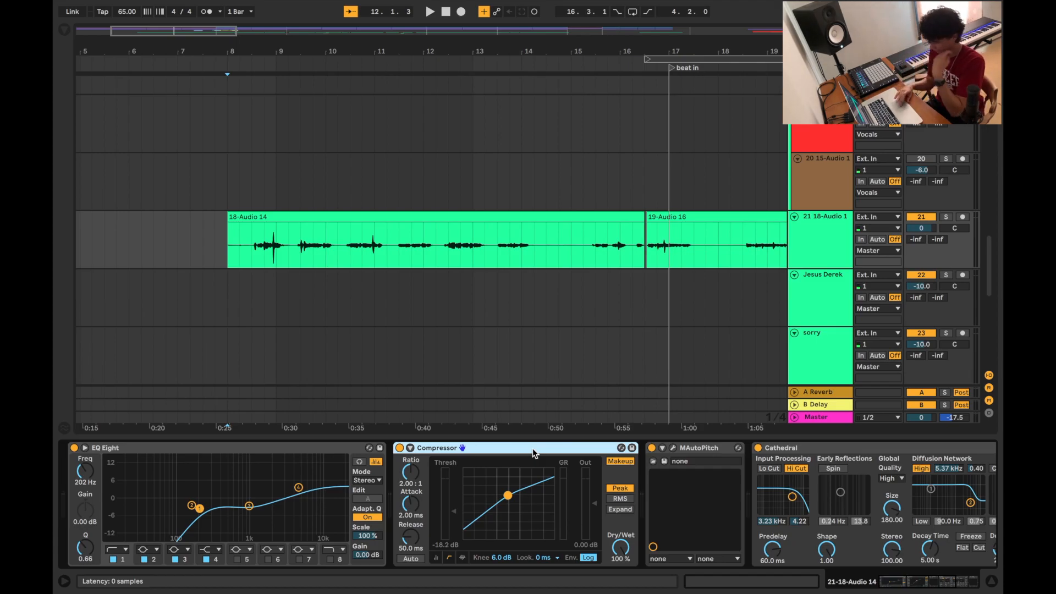
{"action": "left_click", "coordinate": [696, 449]}
{"action": "left_click", "coordinate": [674, 448]}
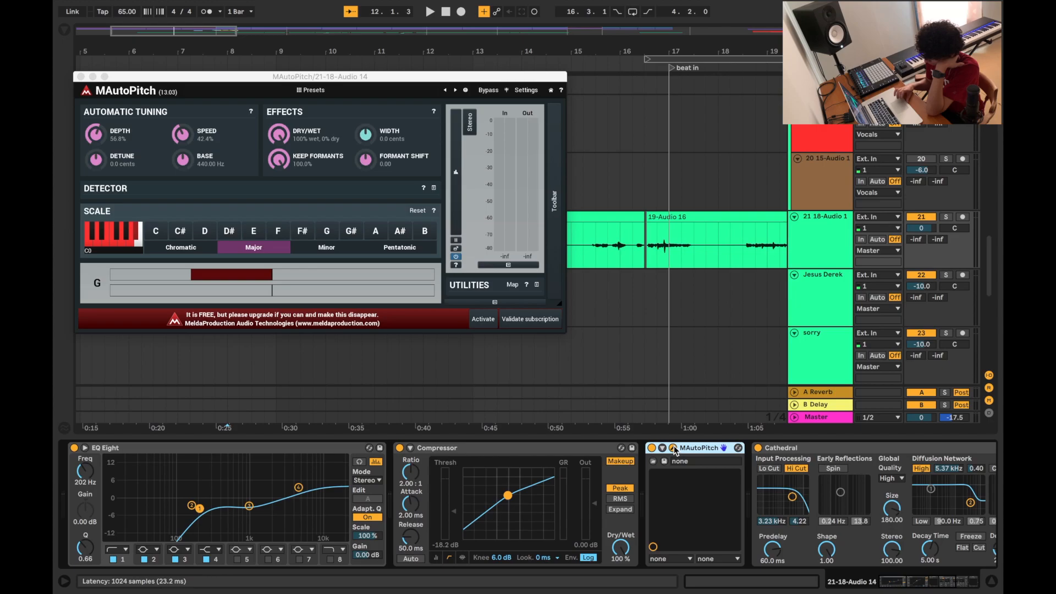
{"action": "left_click", "coordinate": [81, 77]}
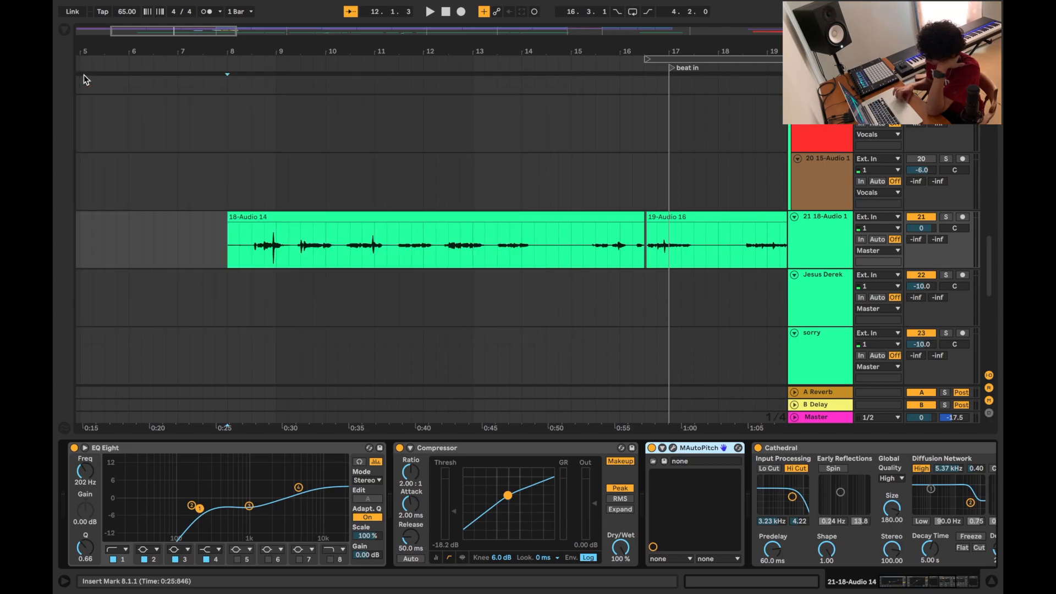
{"action": "left_click", "coordinate": [653, 462]}
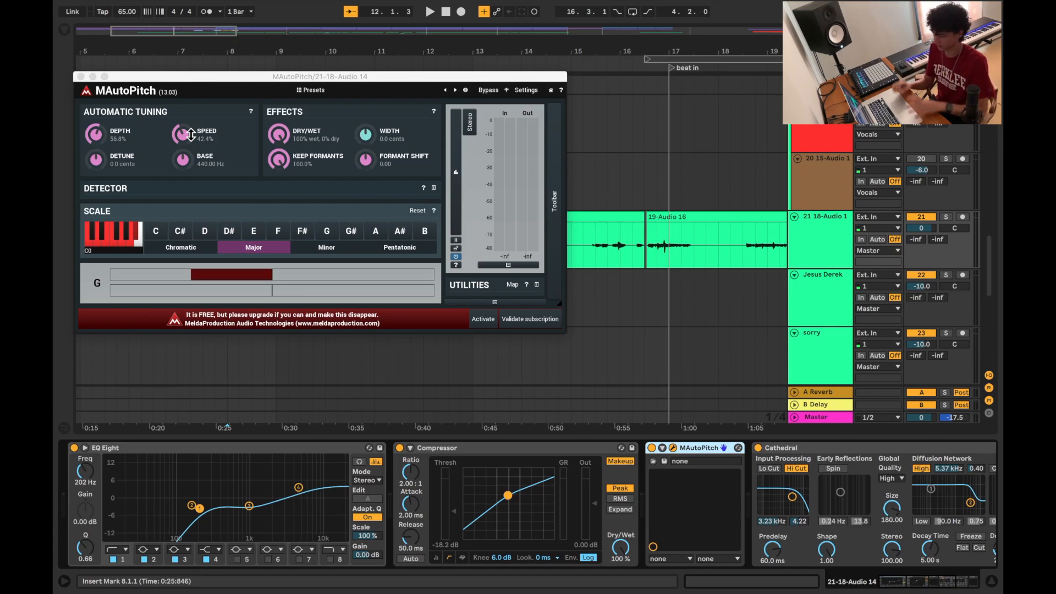
{"action": "left_click", "coordinate": [81, 77]}
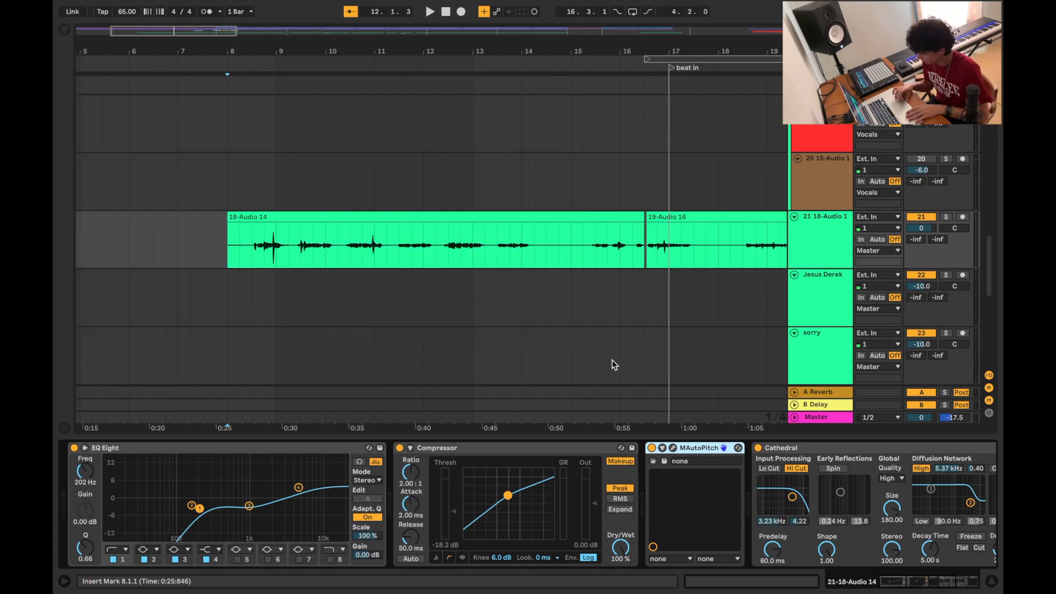
- Audition the track 21 vocal from bar 8 with the Cathedral reverb's Dry/Wet raised to 83 %, and reset it to 25 %
{"action": "scroll", "coordinate": [818, 556], "scroll_direction": "right", "scroll_amount": 3}
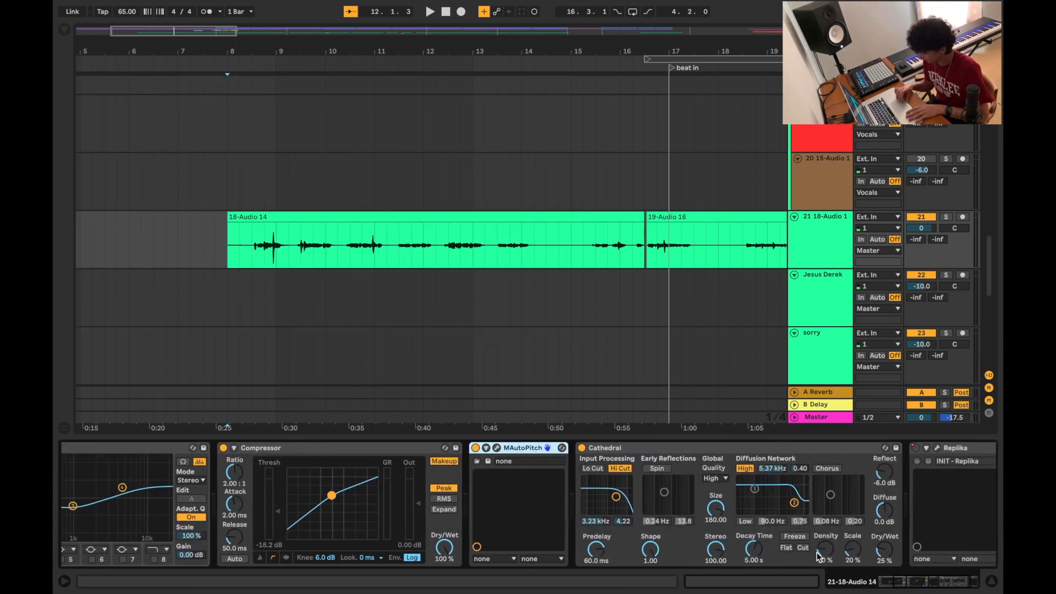
{"action": "left_click", "coordinate": [705, 454]}
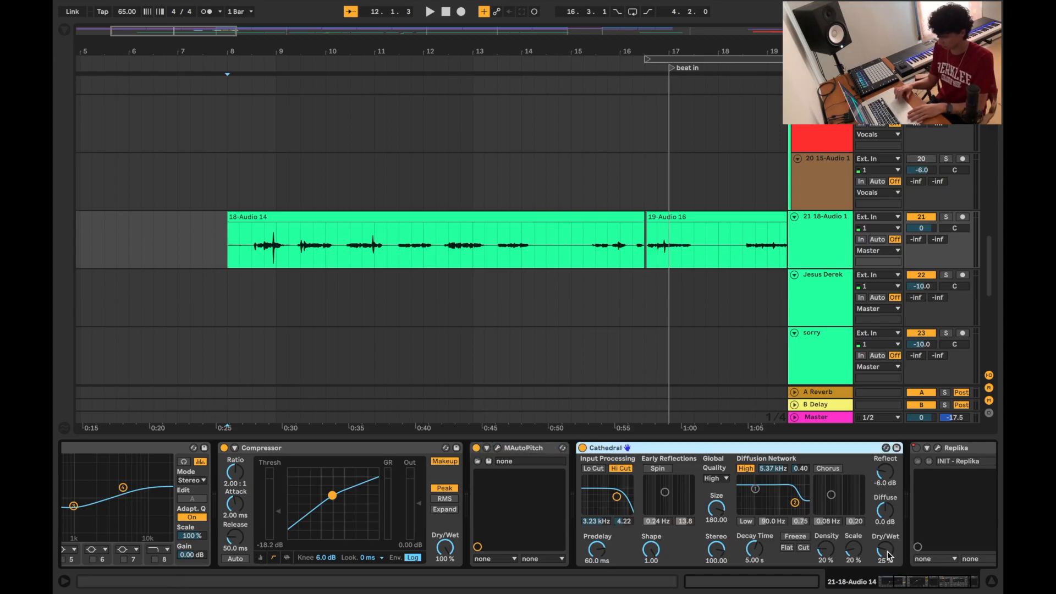
{"action": "left_click_drag", "start_coordinate": [887, 552], "coordinate": [887, 545]}
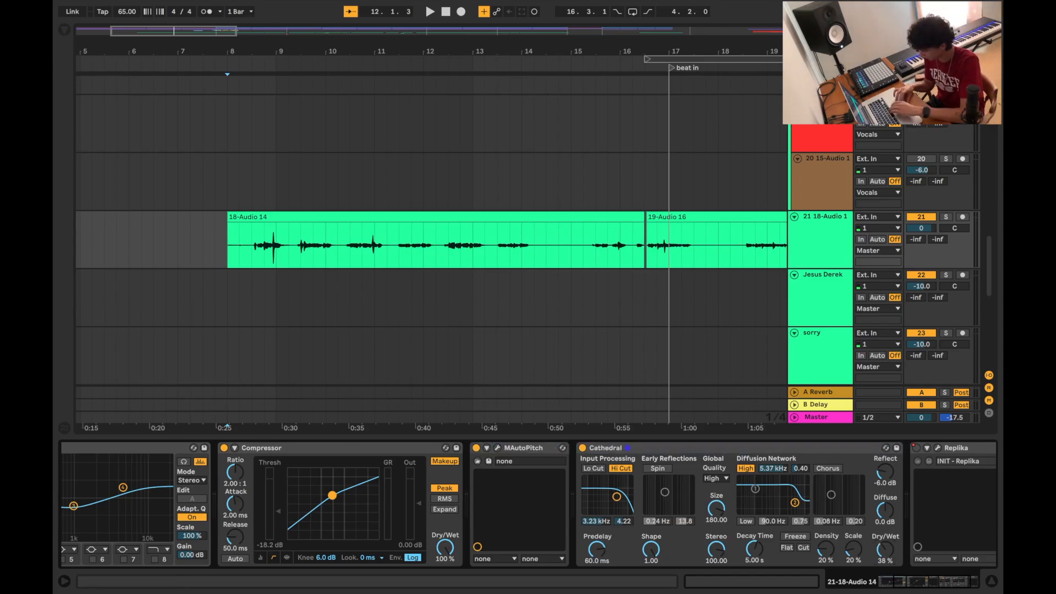
{"action": "key", "text": "space"}
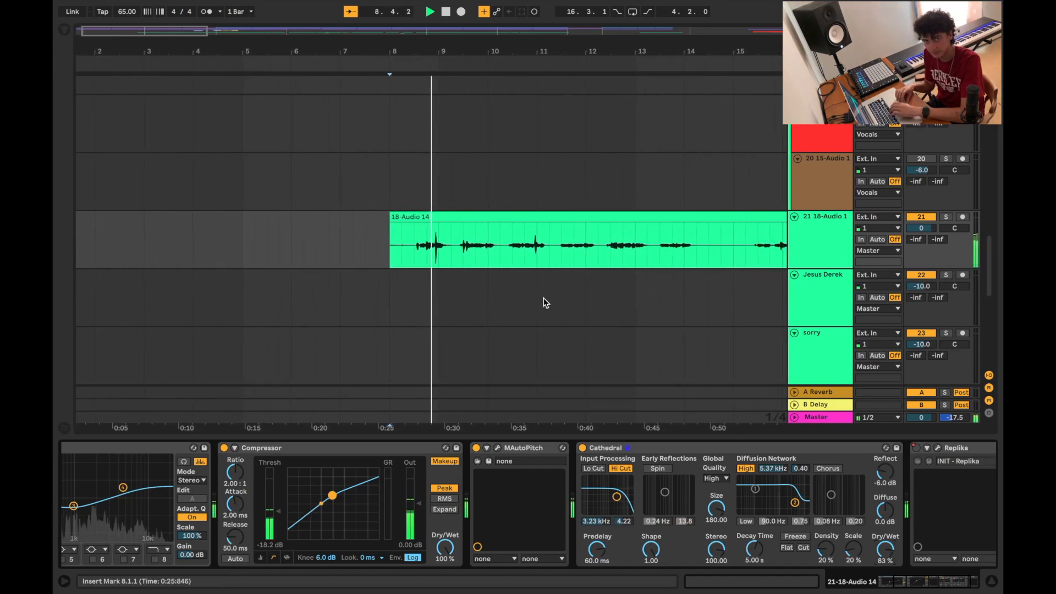
{"action": "key", "text": "space"}
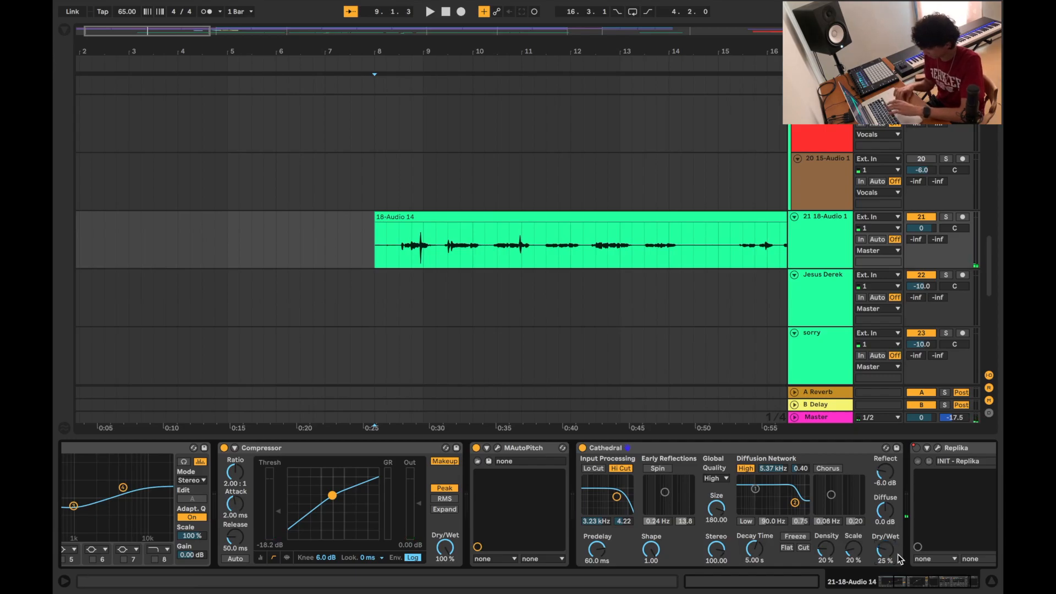
- Examine the Replika delay at the end of track 21's effects chain
{"action": "scroll", "coordinate": [798, 512], "scroll_direction": "right", "scroll_amount": 3}
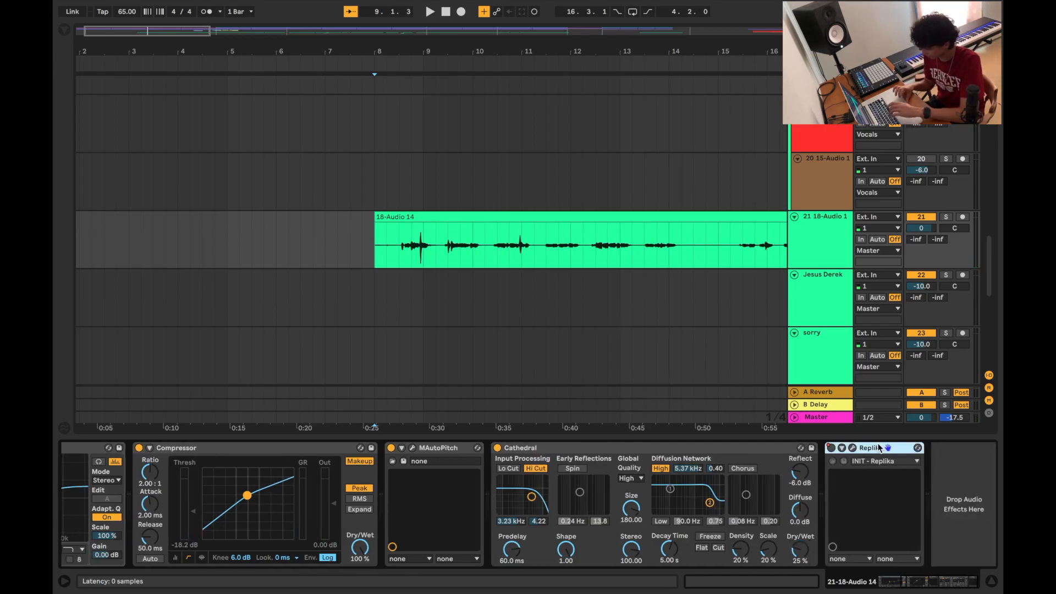
{"action": "key", "text": "a"}
{"action": "key", "text": "a"}
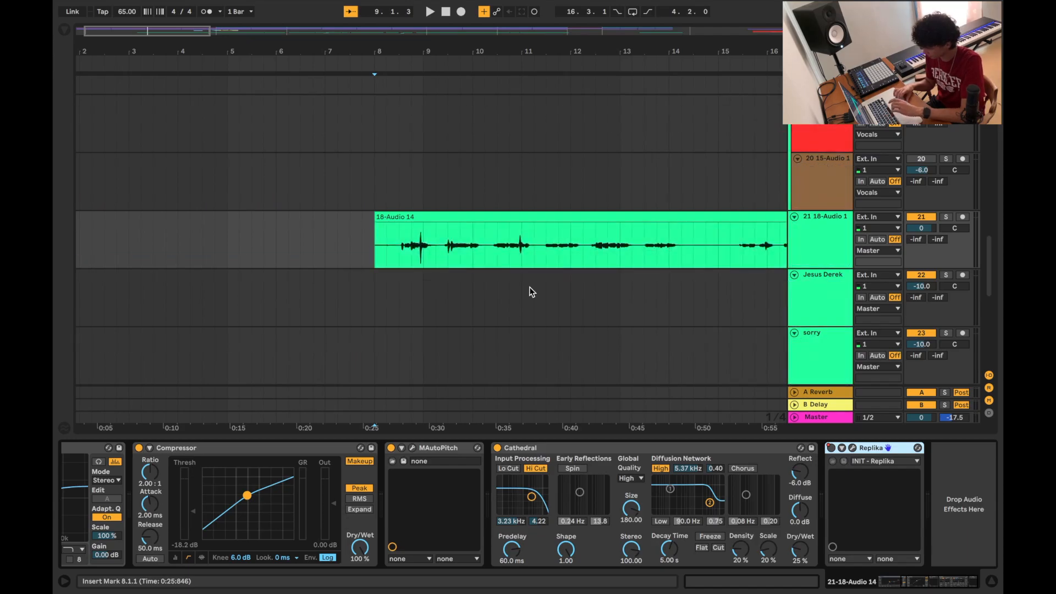
- Audition the two 8-Audio 4 vocal clips on tracks 13 and 14 in solo from 14.3.1, and turn the solos off
{"action": "scroll", "coordinate": [421, 283], "scroll_direction": "up", "scroll_amount": 10}
{"action": "scroll", "coordinate": [421, 283], "scroll_direction": "right", "scroll_amount": 10}
{"action": "left_click", "coordinate": [420, 236]}
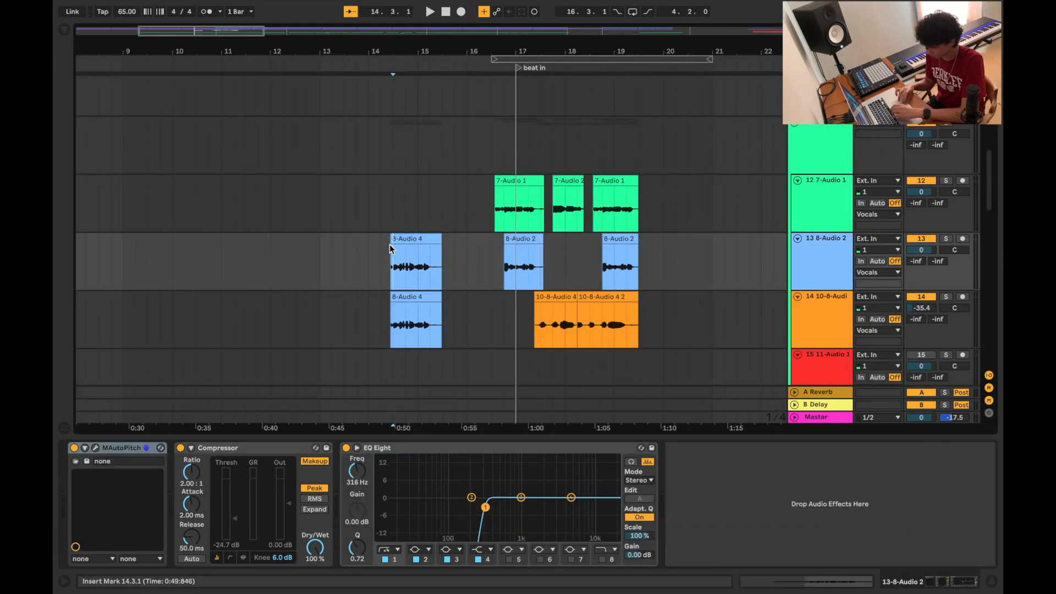
{"action": "key", "text": "space"}
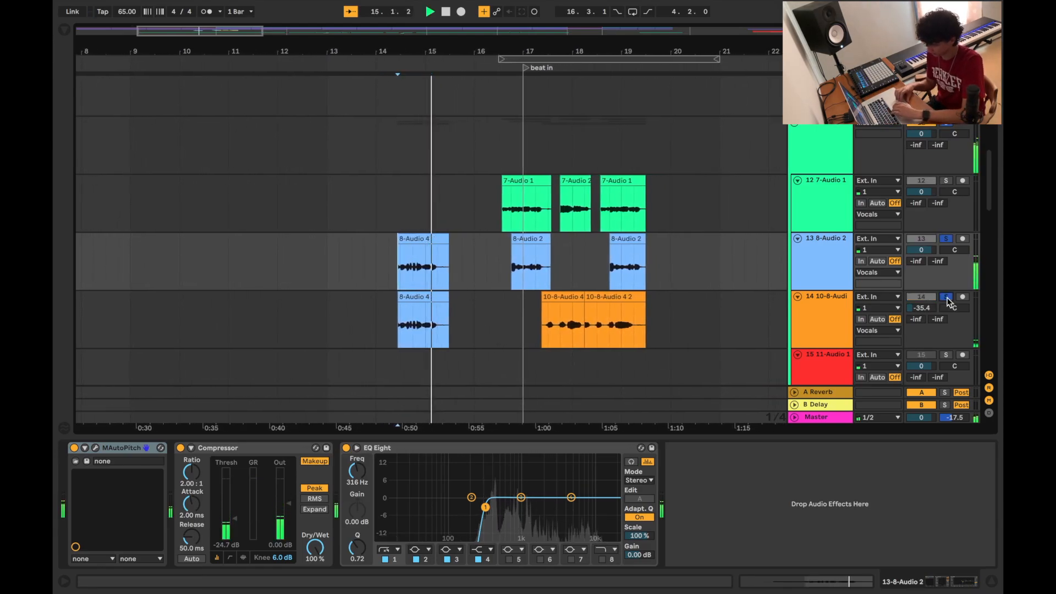
{"action": "key", "text": "space"}
{"action": "left_click", "coordinate": [946, 239]}
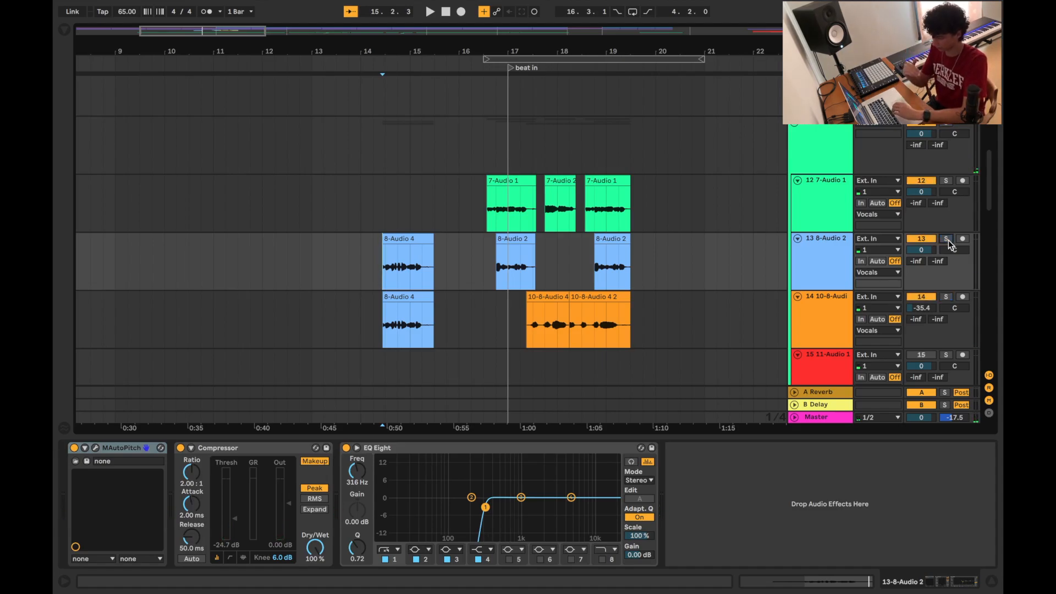
- Play the 8-Audio 4 clips with the full mix, looking over the other vocal tracks, and stop playback
{"action": "key", "text": "space"}
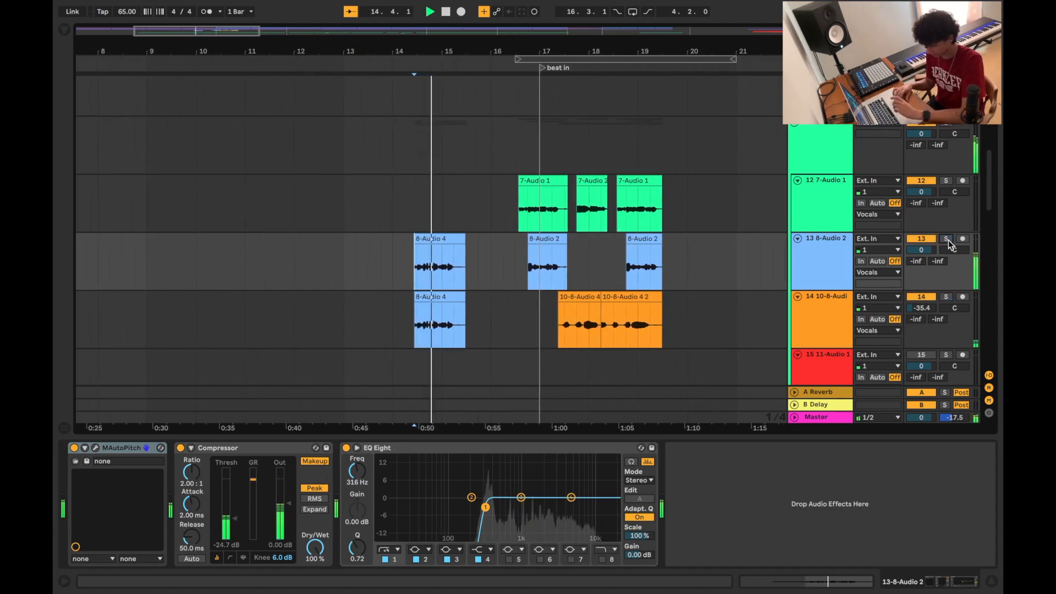
{"action": "scroll", "coordinate": [834, 244], "scroll_direction": "down", "scroll_amount": 5}
{"action": "scroll", "coordinate": [834, 243], "scroll_direction": "down", "scroll_amount": 5}
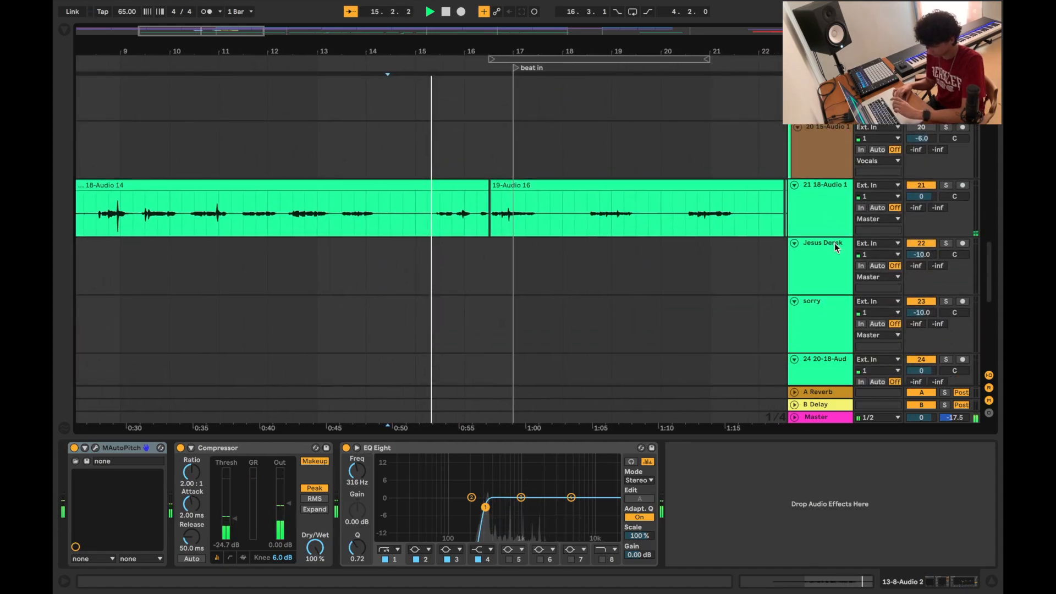
{"action": "scroll", "coordinate": [833, 243], "scroll_direction": "up", "scroll_amount": 4}
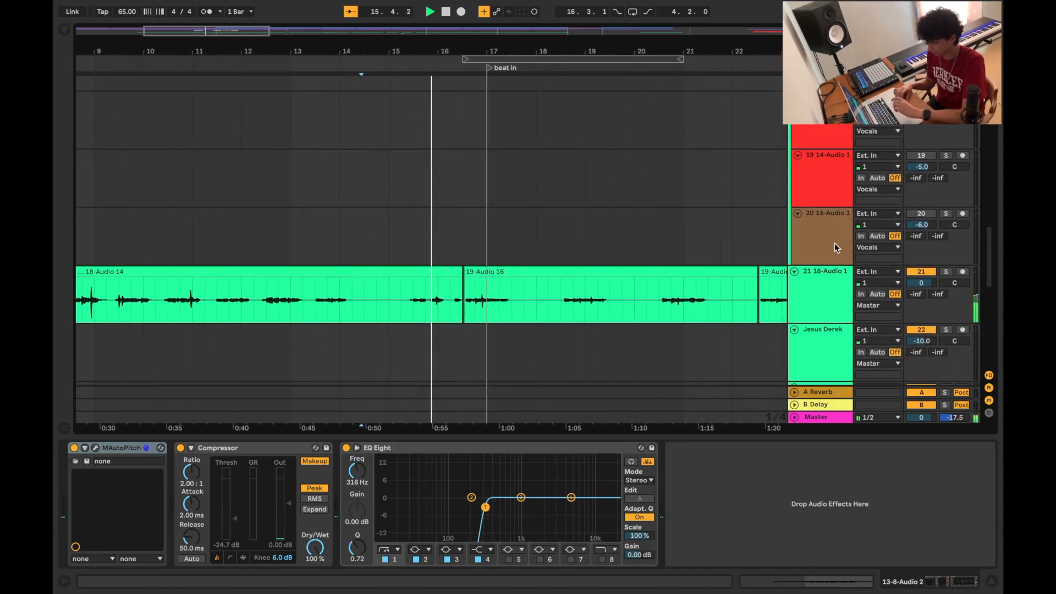
{"action": "scroll", "coordinate": [834, 243], "scroll_direction": "up", "scroll_amount": 1}
{"action": "scroll", "coordinate": [834, 243], "scroll_direction": "up", "scroll_amount": 8}
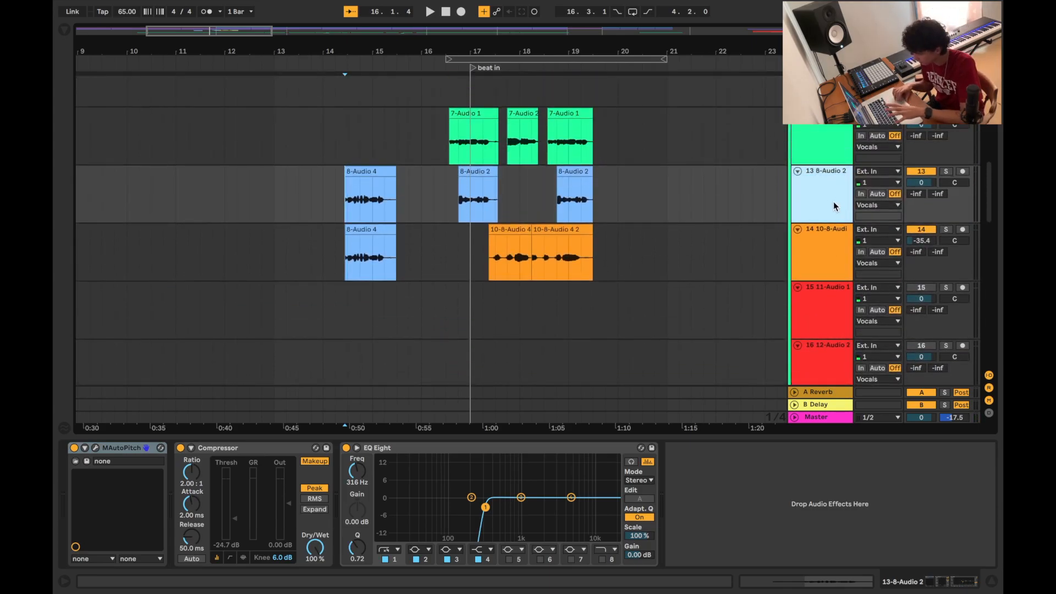
- Audition track 13's 8-Audio 4 clip in solo with MAutoPitch switched off, and switch the effect back on
{"action": "left_click", "coordinate": [946, 171]}
{"action": "left_click", "coordinate": [74, 449]}
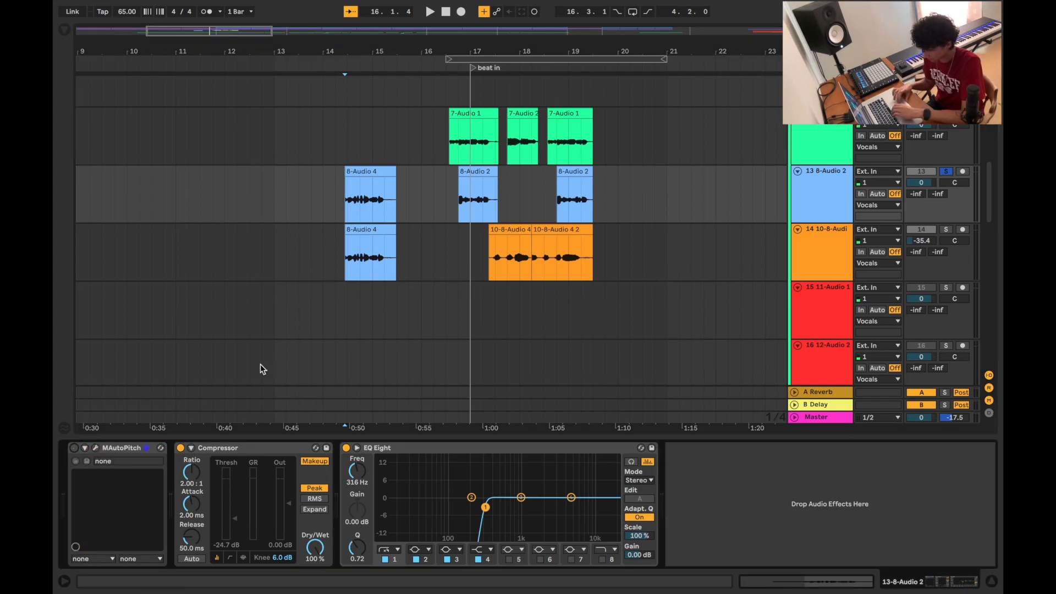
{"action": "key", "text": "space"}
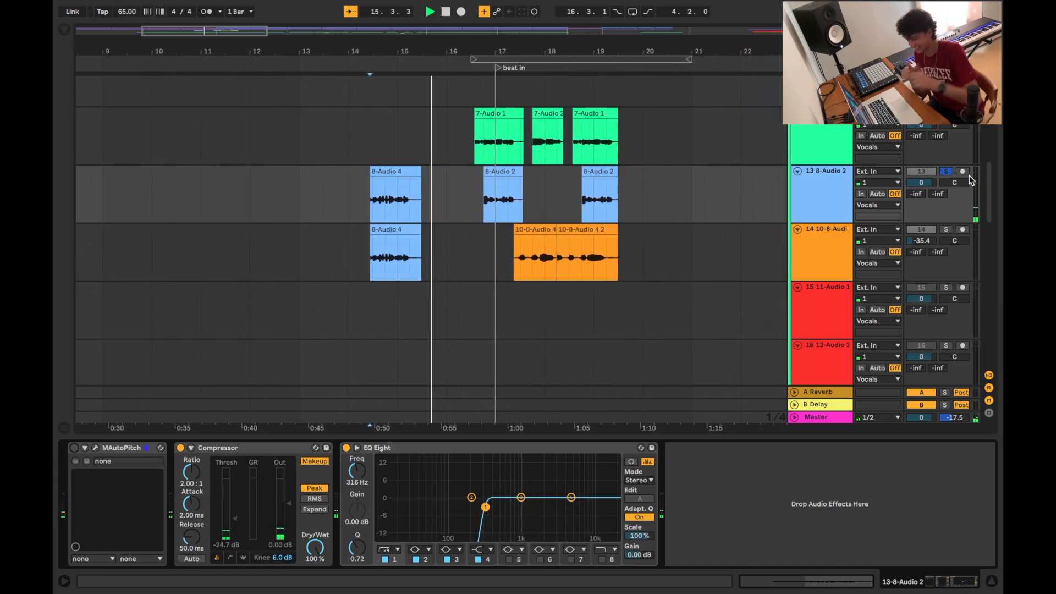
{"action": "key", "text": "space"}
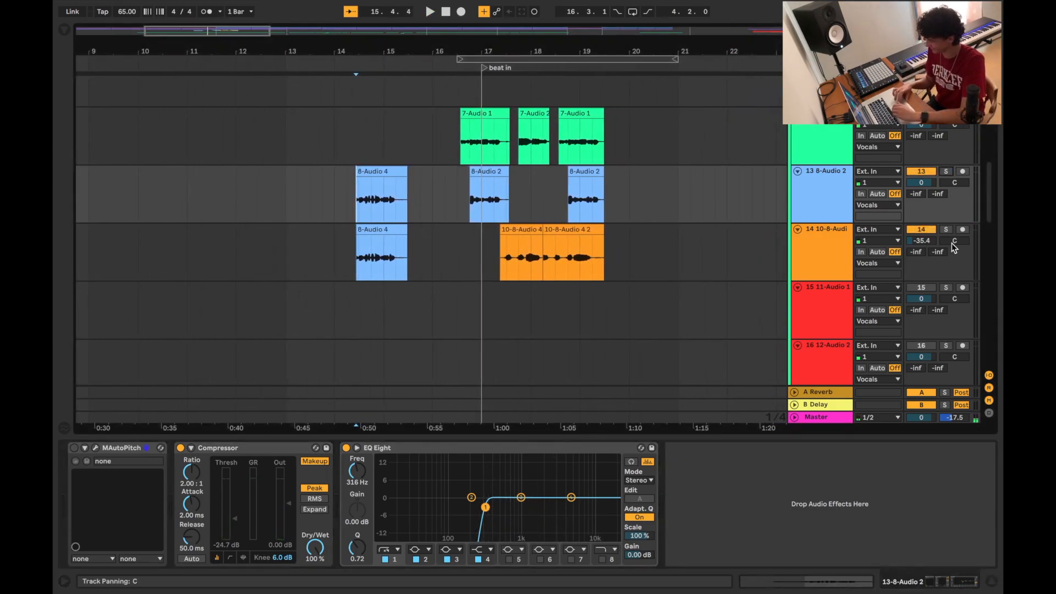
{"action": "left_click", "coordinate": [77, 447]}
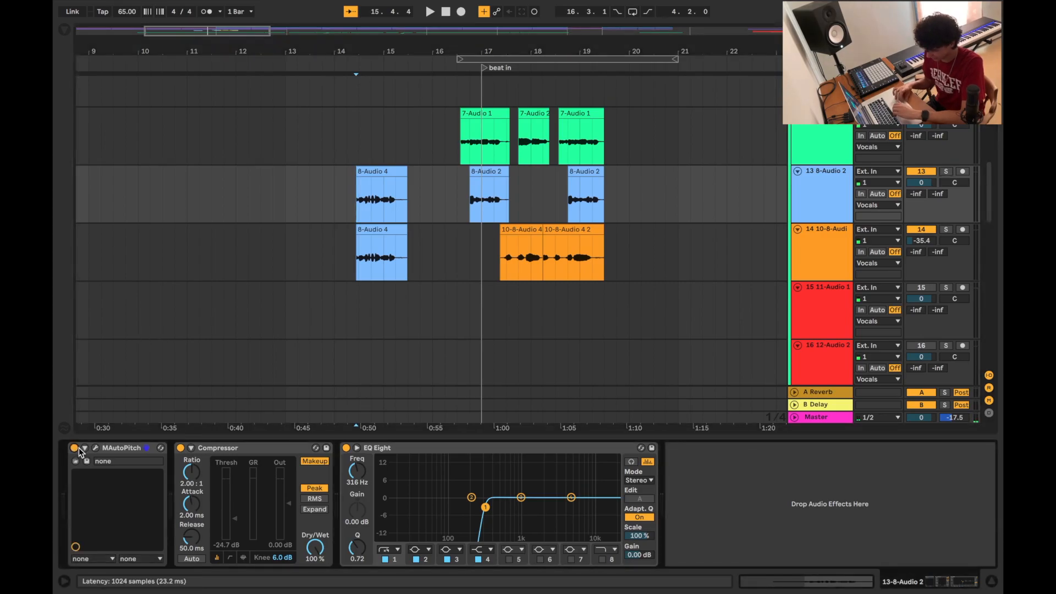
- Display track 13's MAutoPitch settings and play its vocal in solo with the effect active
{"action": "left_click", "coordinate": [95, 447]}
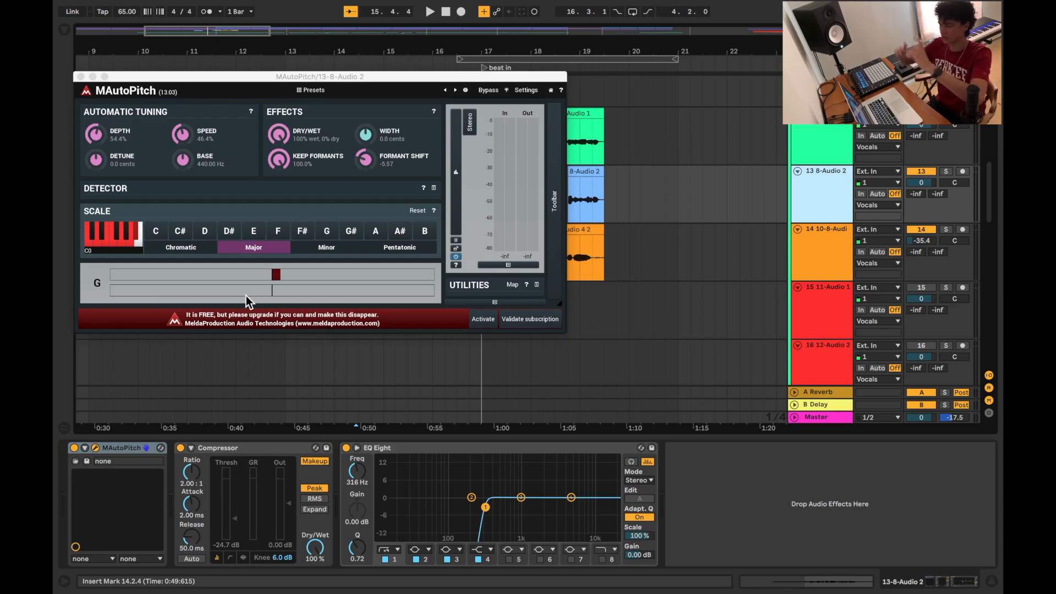
{"action": "key", "text": "space"}
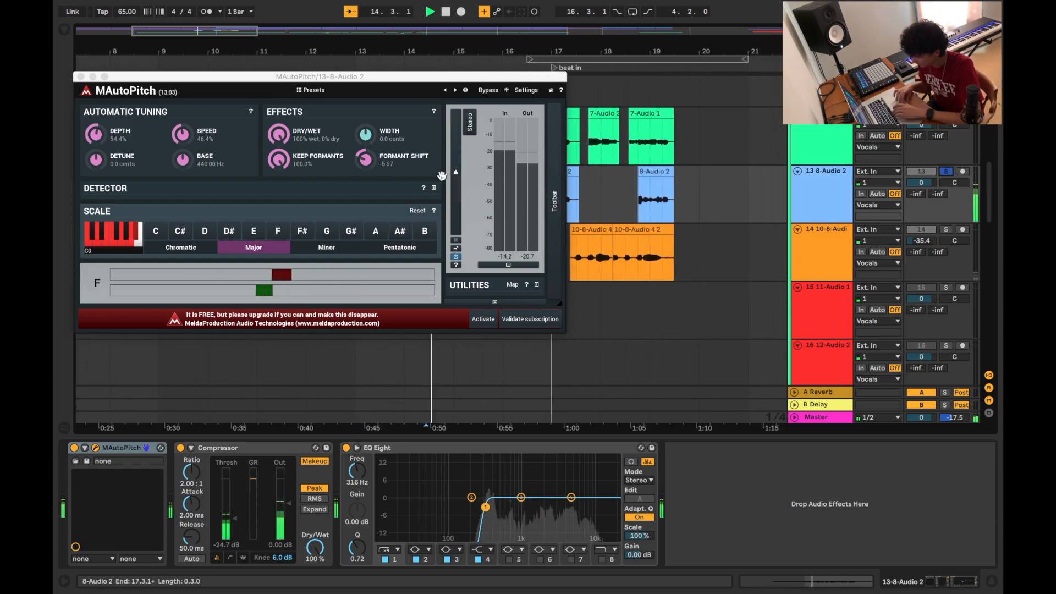
{"action": "key", "text": "space"}
- Set MAutoPitch's Formant Shift on track 13 to 0.00 and listen to the vocal in solo
{"action": "double_click", "coordinate": [363, 161]}
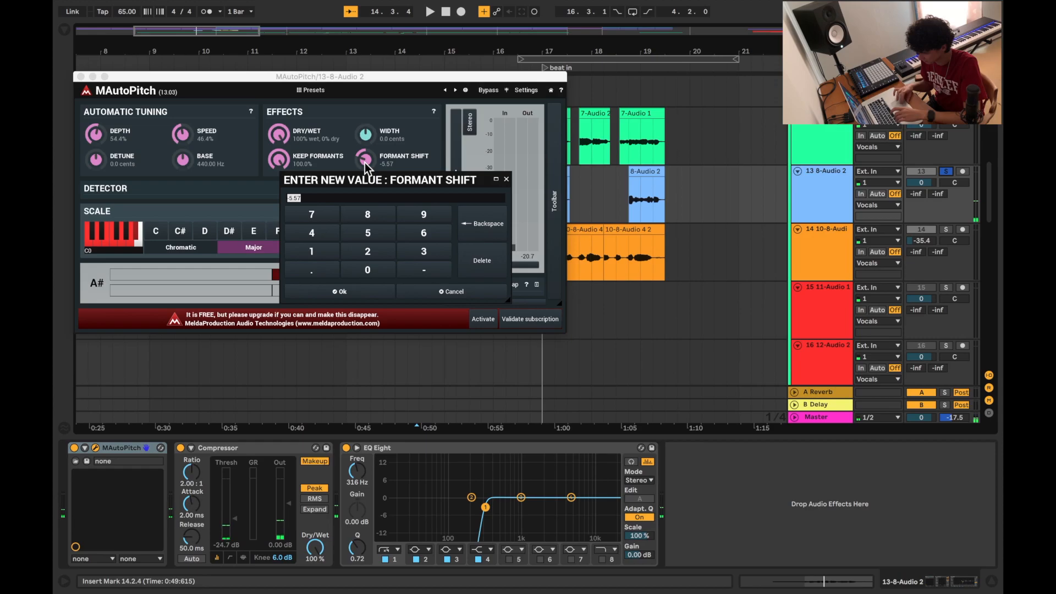
{"action": "left_click", "coordinate": [355, 294]}
{"action": "key", "text": "space"}
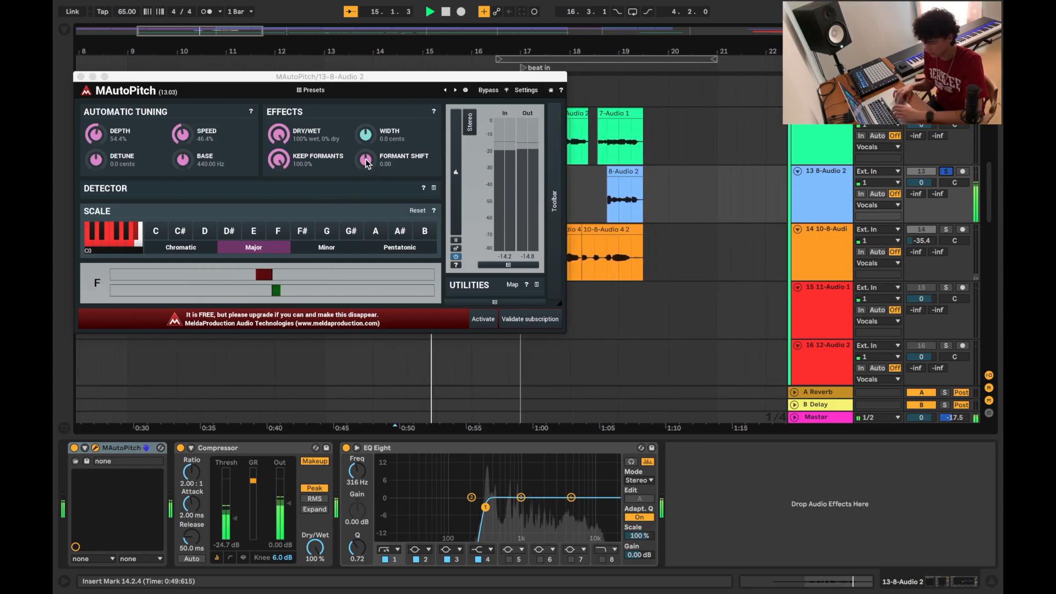
{"action": "key", "text": "space"}
- Play the full mix from 14.2.3 up to the "beat in" marker, looking over the synth and drum tracks
{"action": "key", "text": "space"}
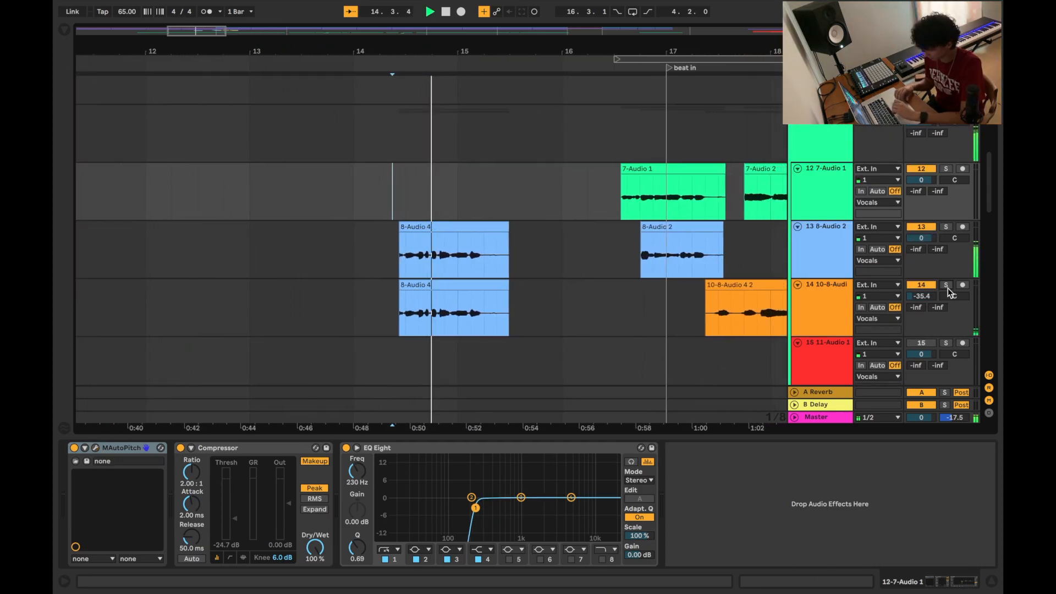
{"action": "scroll", "coordinate": [475, 361], "scroll_direction": "up", "scroll_amount": 3}
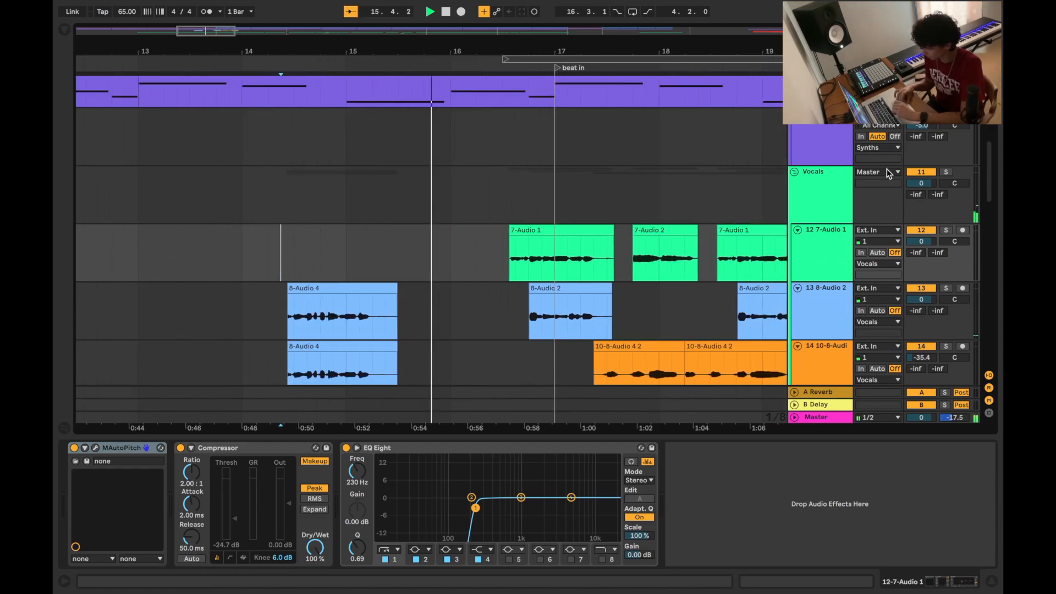
{"action": "scroll", "coordinate": [831, 187], "scroll_direction": "up", "scroll_amount": 5}
{"action": "scroll", "coordinate": [831, 185], "scroll_direction": "up", "scroll_amount": 4}
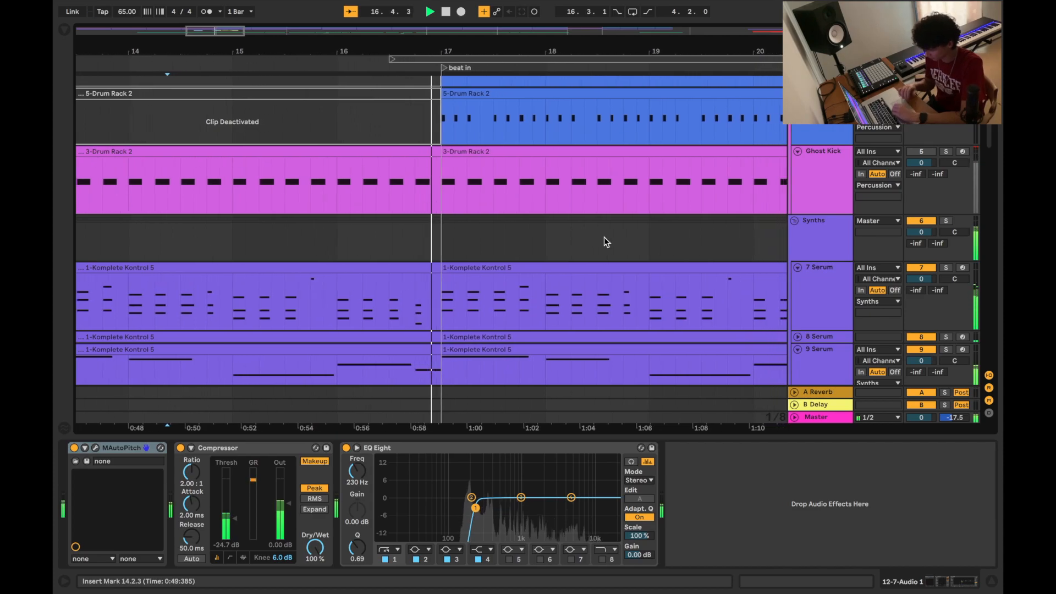
{"action": "key", "text": "space"}
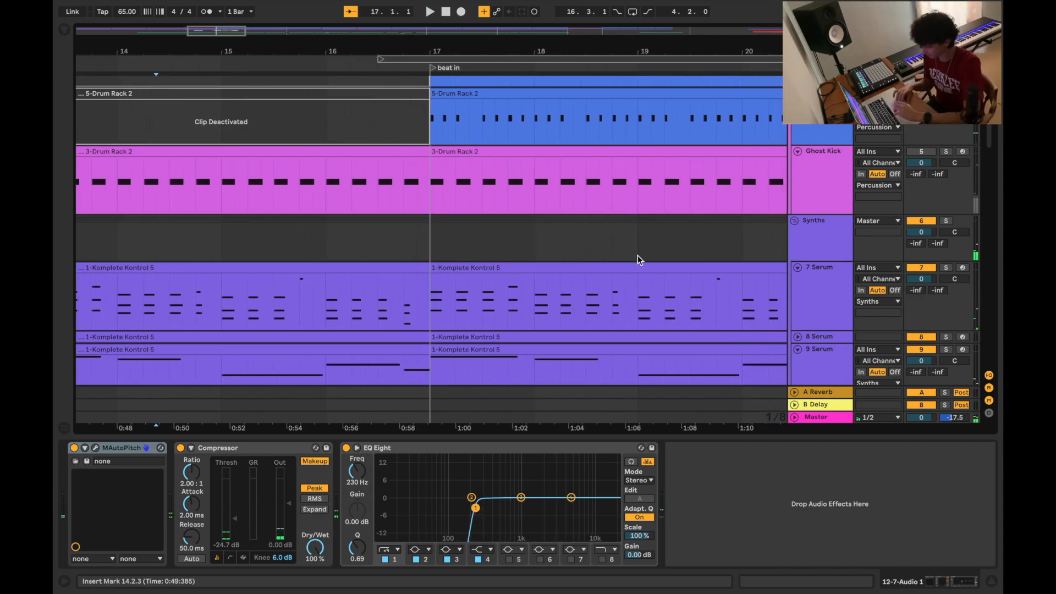
- Audition the vocal clips on tracks 12 and 13 together in solo from 16.3.1
{"action": "scroll", "coordinate": [604, 237], "scroll_direction": "down", "scroll_amount": 10}
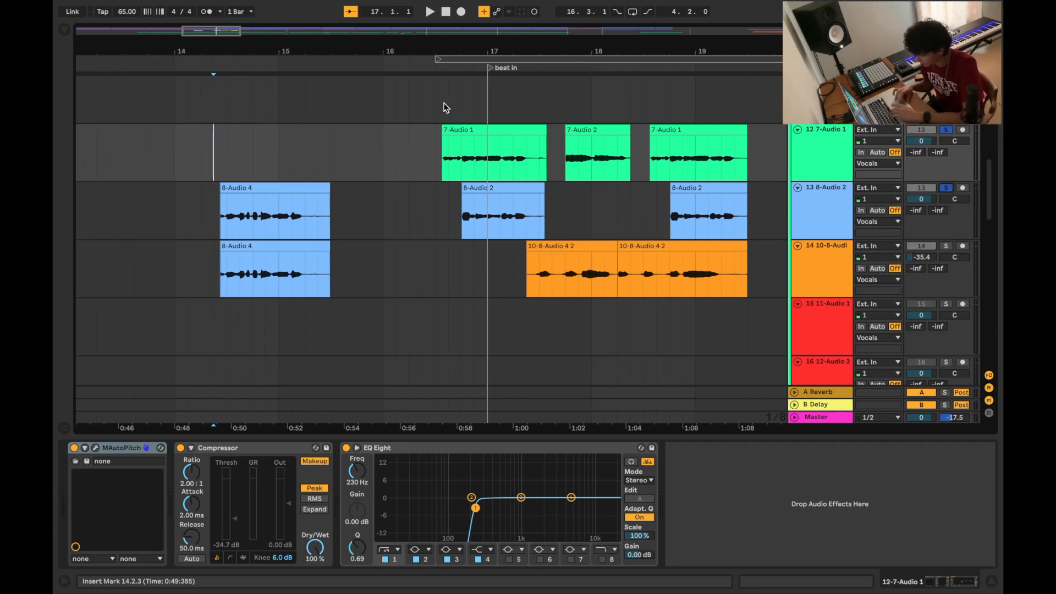
{"action": "left_click", "coordinate": [429, 101]}
{"action": "key", "text": "space"}
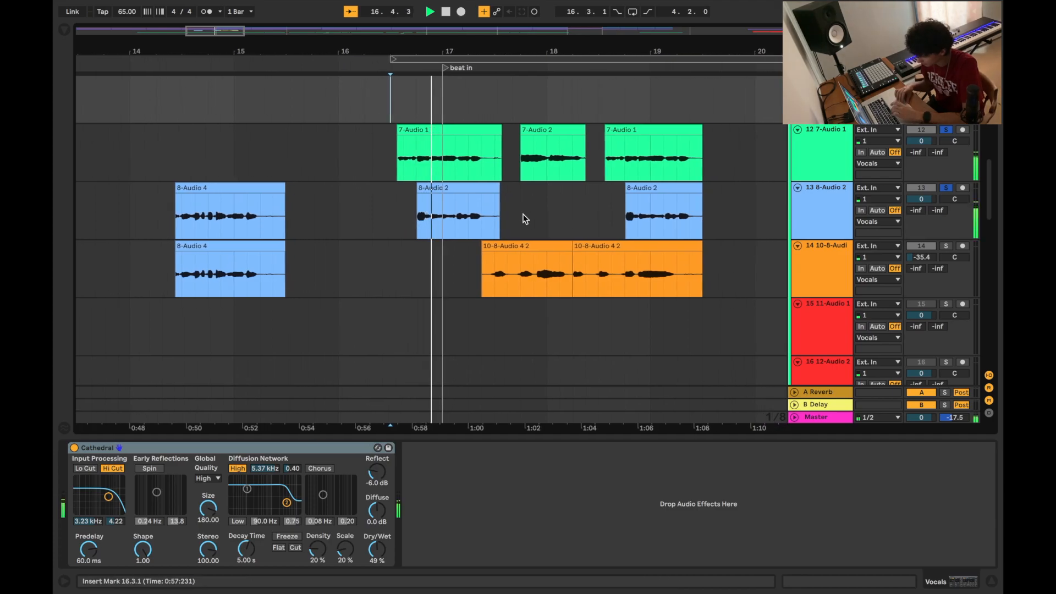
{"action": "key", "text": "space"}
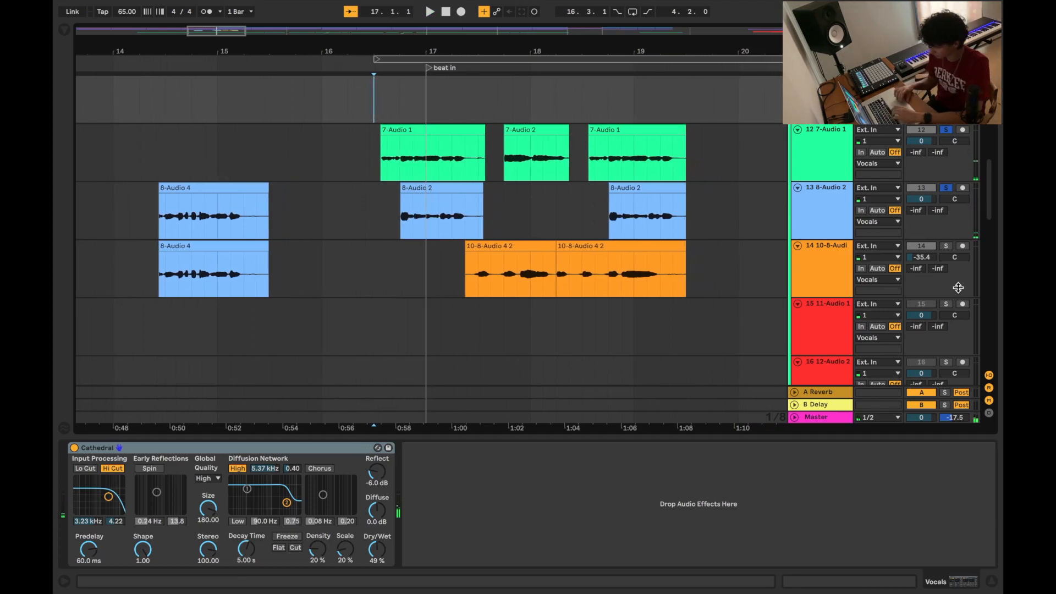
- Display the effect chains of tracks 12 and 13 while playing their vocals in solo from 16.3.1
{"action": "left_click", "coordinate": [834, 152]}
{"action": "key", "text": "space"}
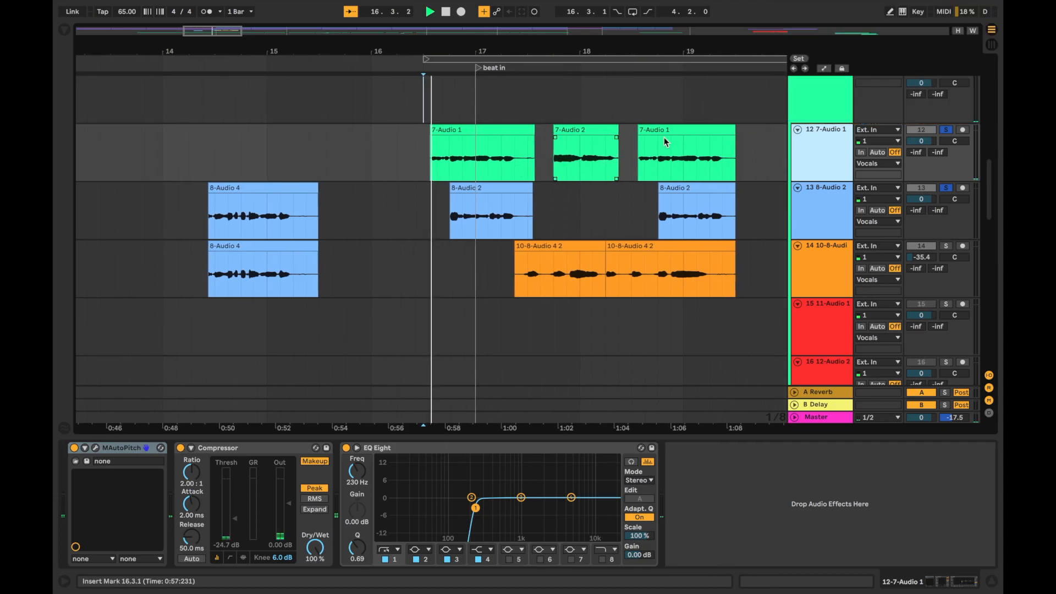
{"action": "left_click", "coordinate": [819, 219]}
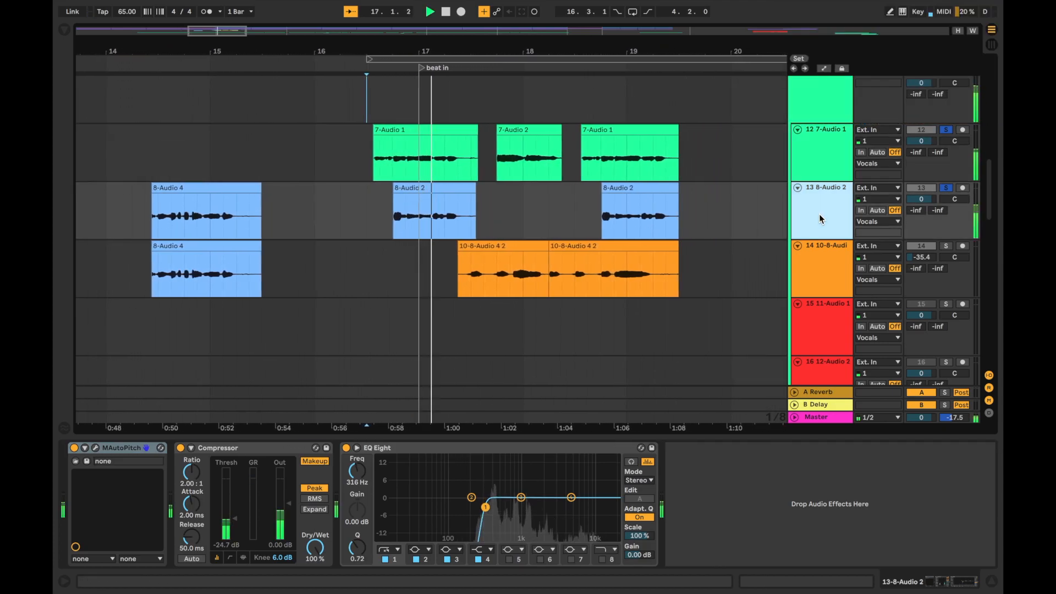
{"action": "key", "text": "space"}
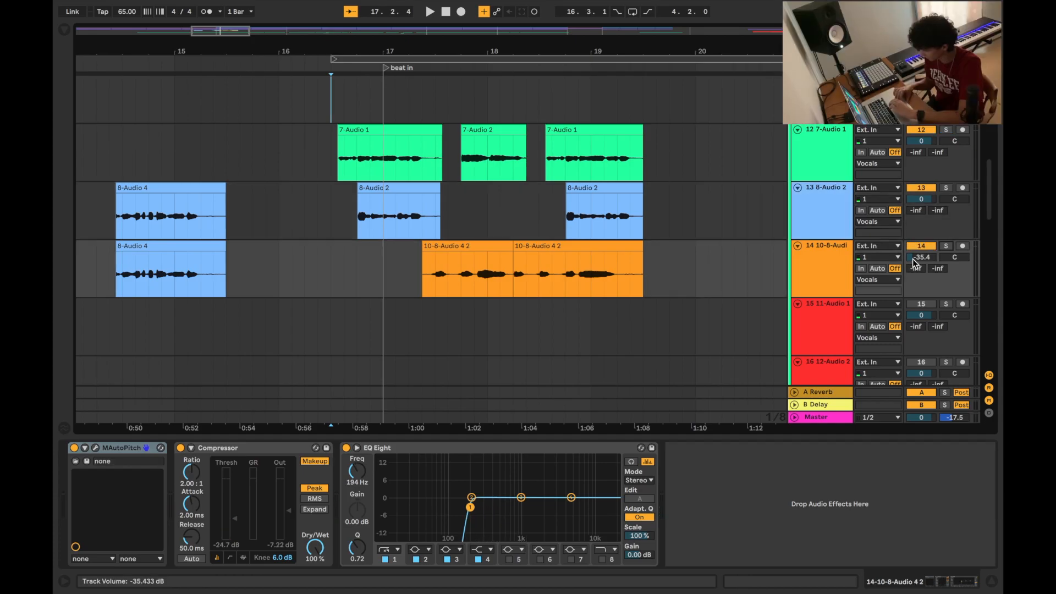
- Play the full mix from 17.2.1 and set track 14's volume to -8.6 dB during playback
{"action": "scroll", "coordinate": [429, 220], "scroll_direction": "left", "scroll_amount": 4}
{"action": "left_click", "coordinate": [484, 266]}
{"action": "key", "text": "space"}
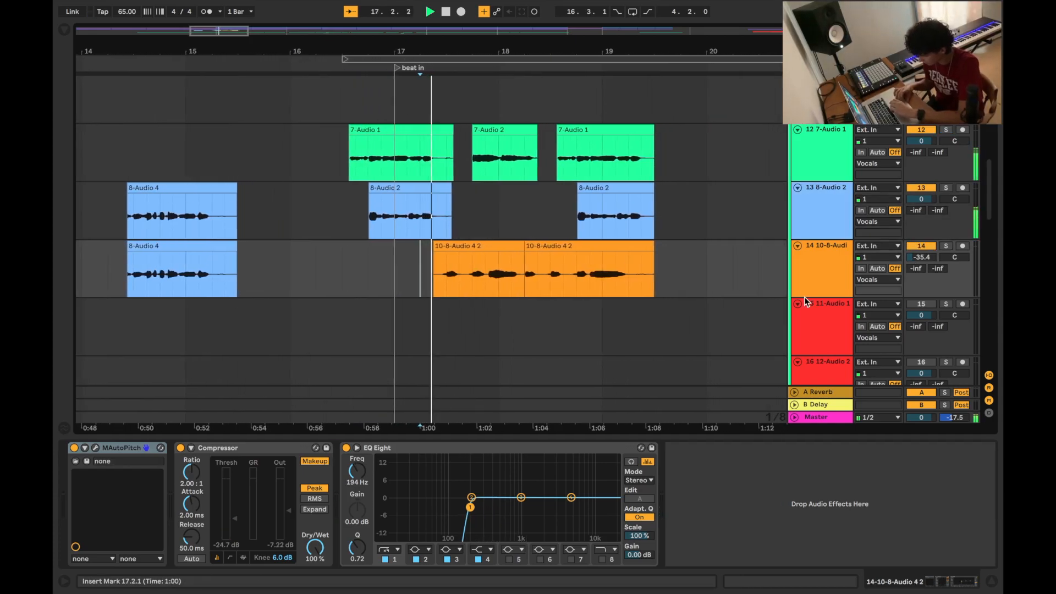
{"action": "mouse_move", "coordinate": [922, 257]}
{"action": "left_mouse_down"}
{"action": "mouse_move", "coordinate": [922, 217]}
{"action": "mouse_move", "coordinate": [924, 263]}
{"action": "left_mouse_up"}
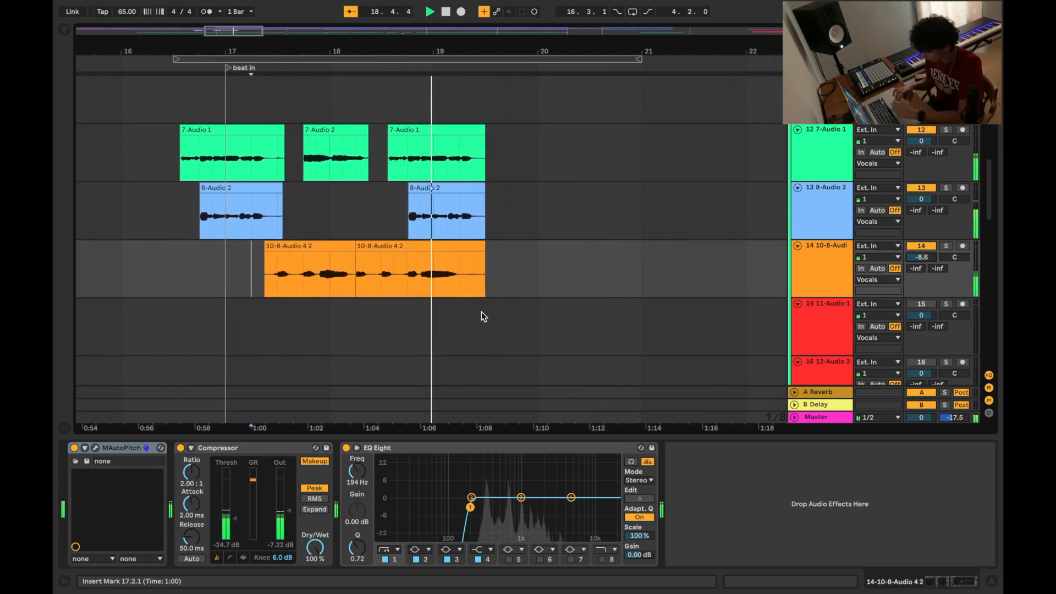
{"action": "key", "text": "w"}
{"action": "key", "text": "plus"}
{"action": "key", "text": "plus"}
{"action": "key", "text": "plus"}
{"action": "key", "text": "plus"}
{"action": "key", "text": "plus"}
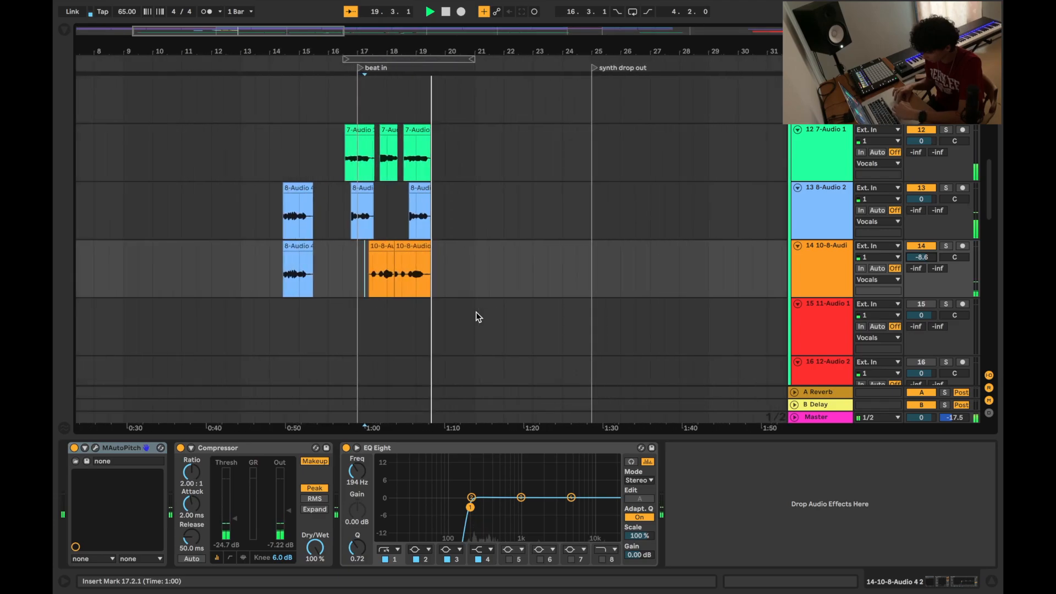
{"action": "key", "text": "space"}
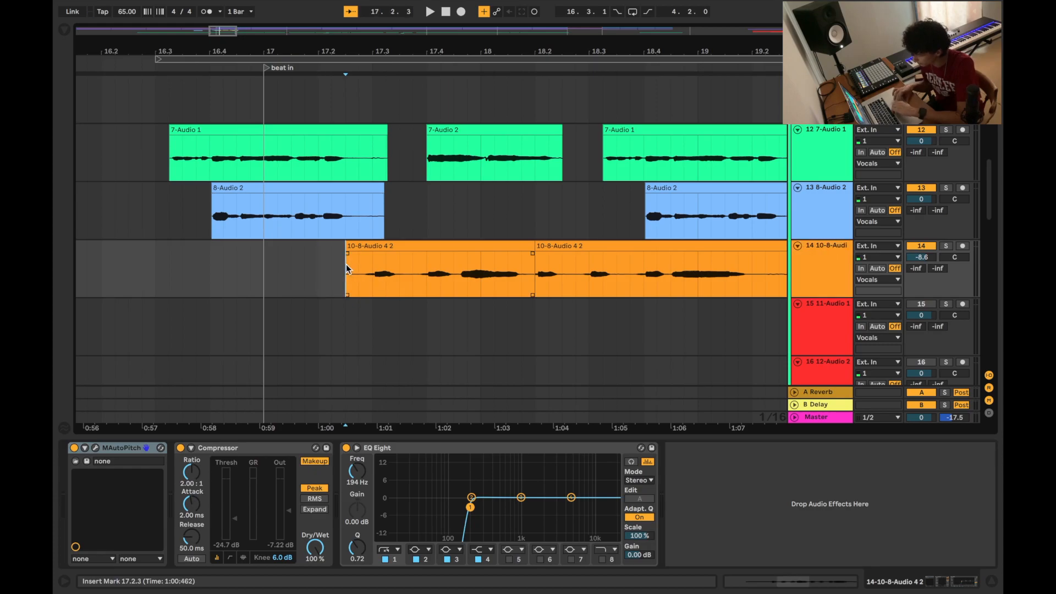
- Audition the track 14 vocal in solo from 17.2.3 and the track 12 vocal in solo from 17.4.1
{"action": "key", "text": "space"}
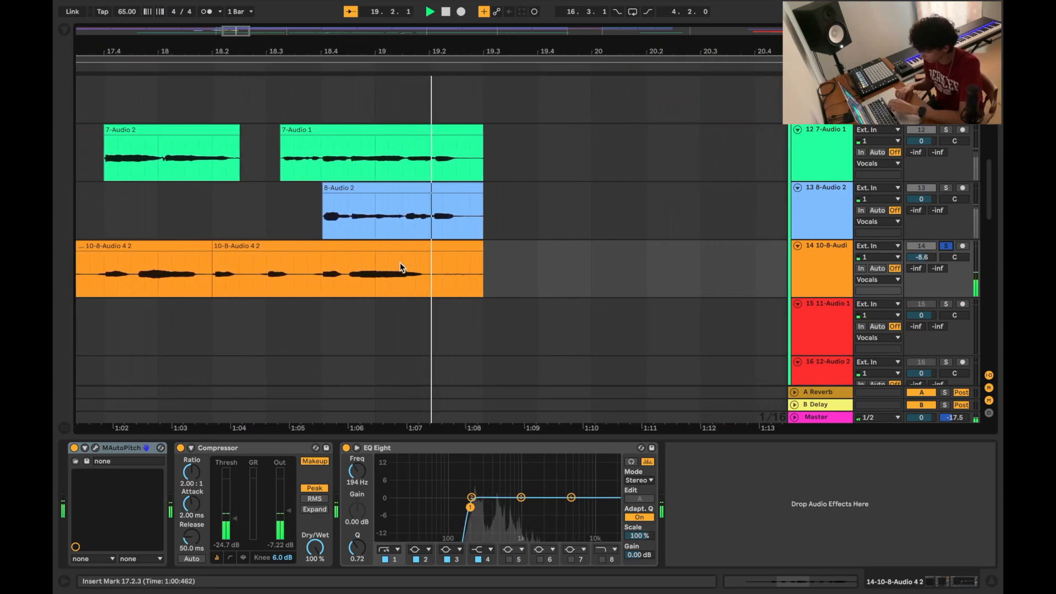
{"action": "key", "text": "space"}
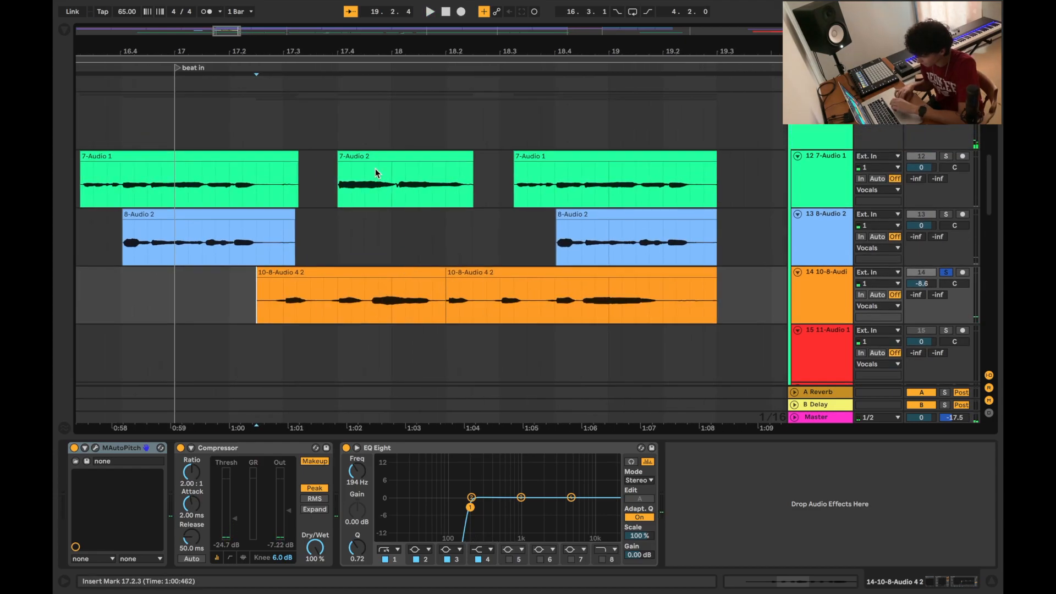
{"action": "left_click", "coordinate": [338, 132]}
{"action": "key", "text": "space"}
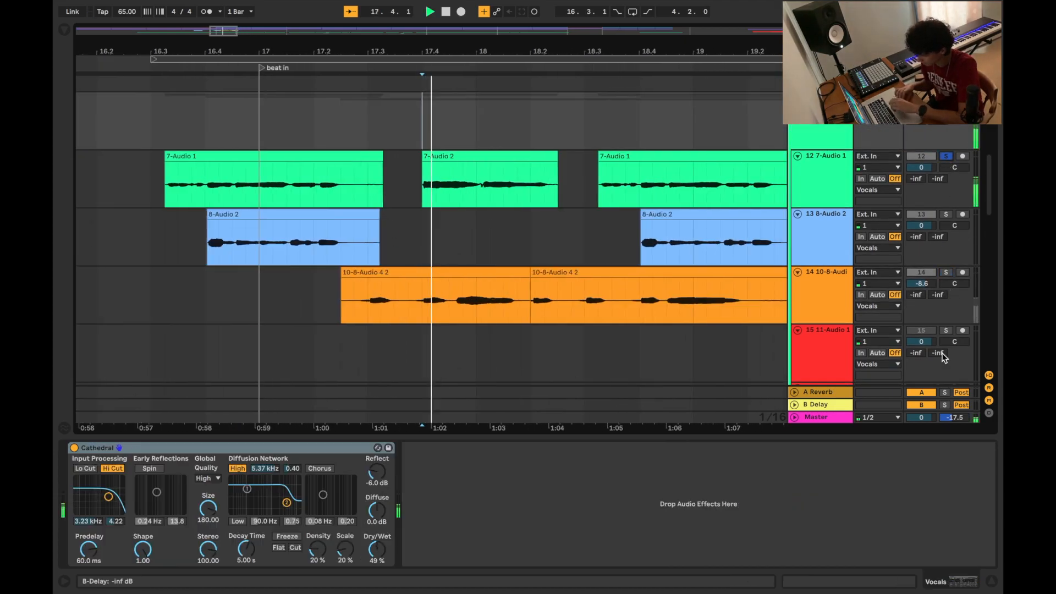
{"action": "key", "text": "space"}
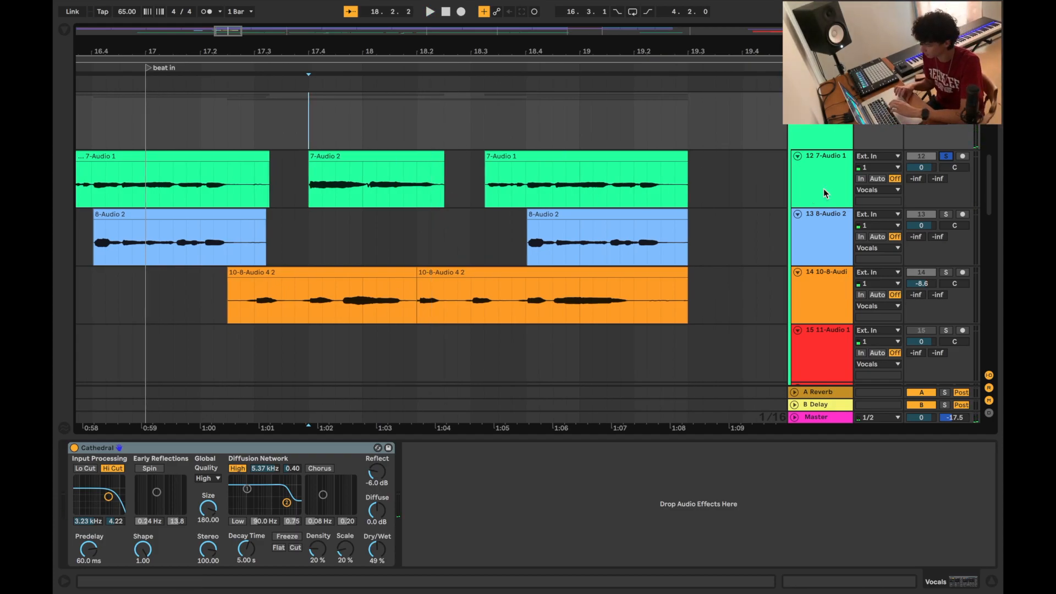
- Display the MAutoPitch settings on track 12 for review and close the plug-in window
{"action": "left_click", "coordinate": [824, 192]}
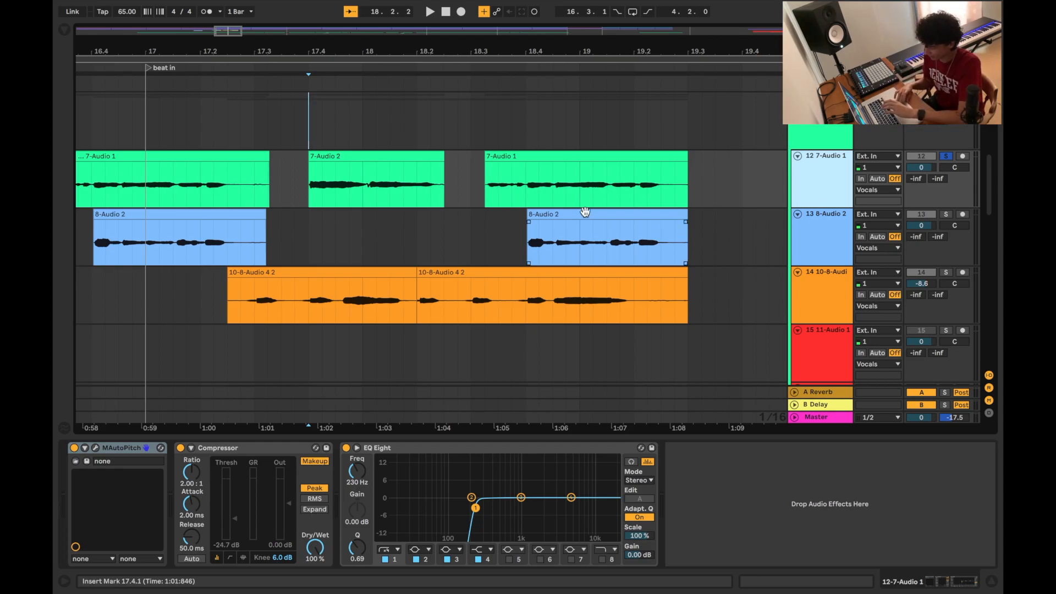
{"action": "left_click", "coordinate": [310, 167]}
{"action": "left_click", "coordinate": [96, 448]}
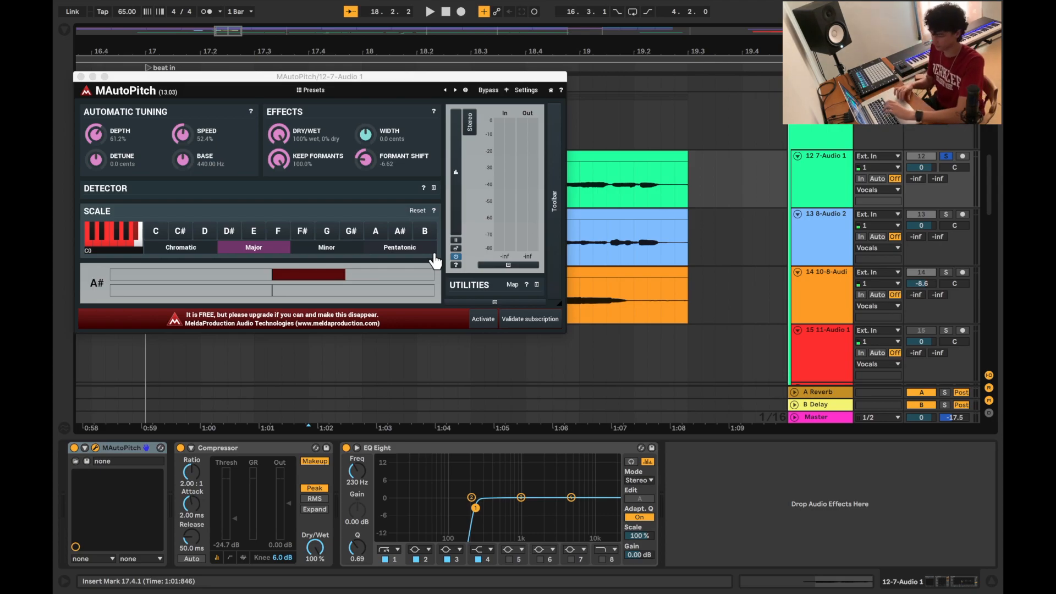
{"action": "left_click", "coordinate": [81, 77]}
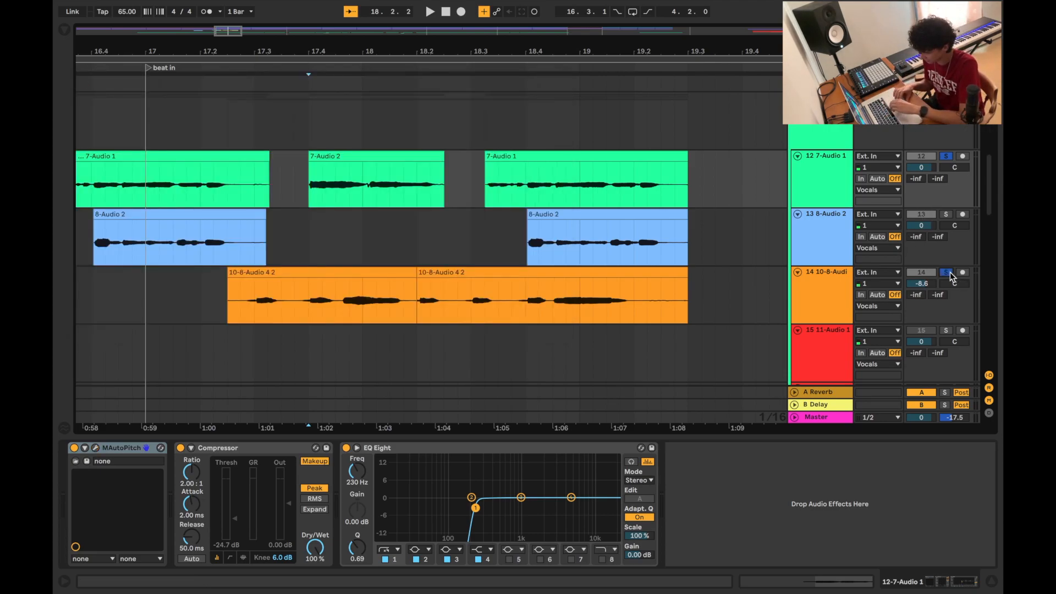
- Audition vocal tracks 12 and 14 together in solo from 17.3.4, and with track 13 added from 18.4.1
{"action": "left_click", "coordinate": [295, 126]}
{"action": "key", "text": "space"}
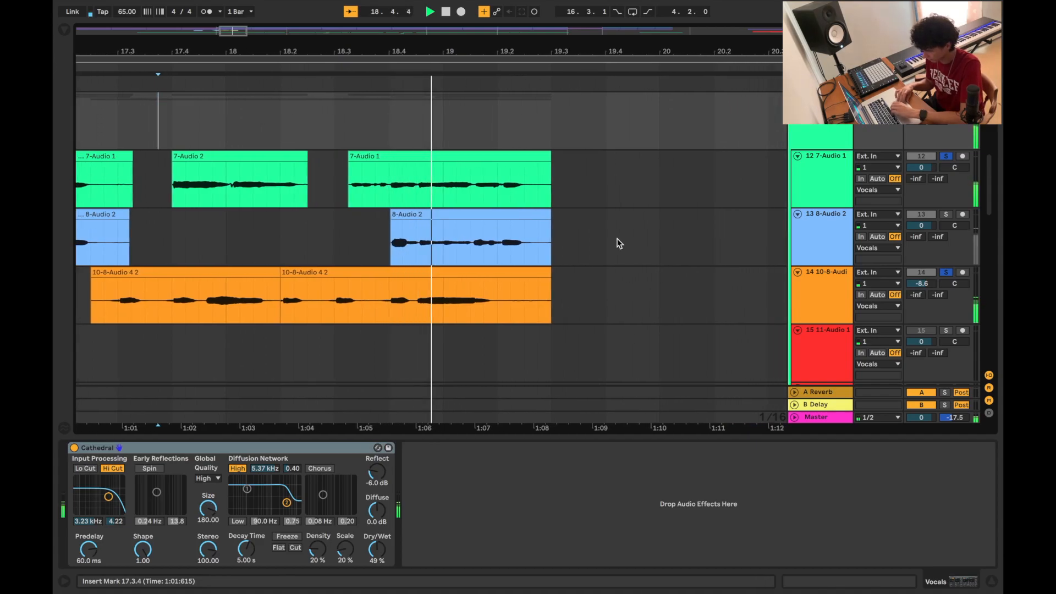
{"action": "key", "text": "space"}
{"action": "left_click", "coordinate": [268, 242]}
{"action": "key", "text": "space"}
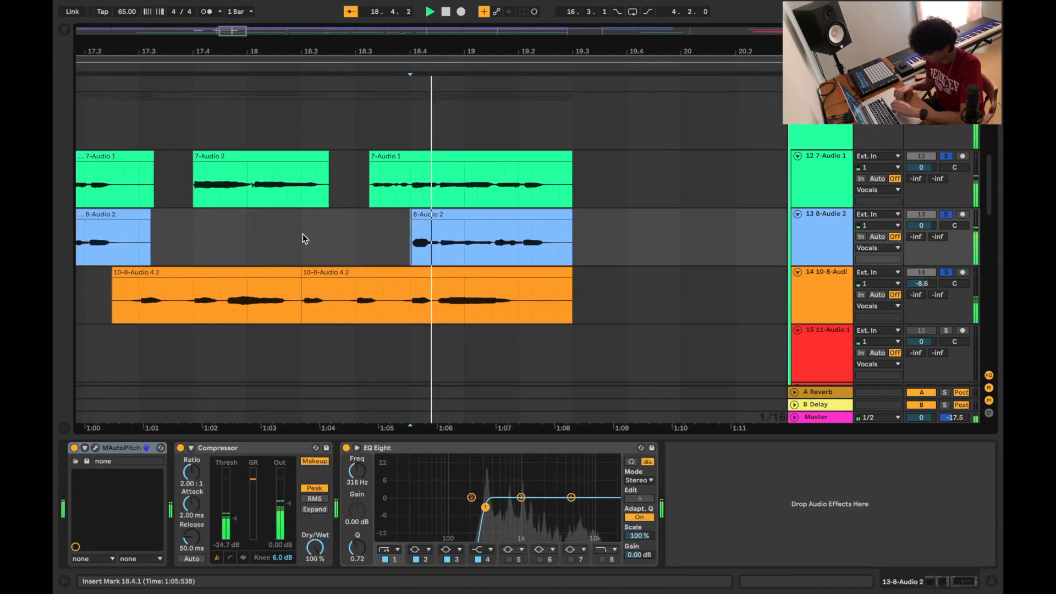
{"action": "left_click", "coordinate": [945, 215]}
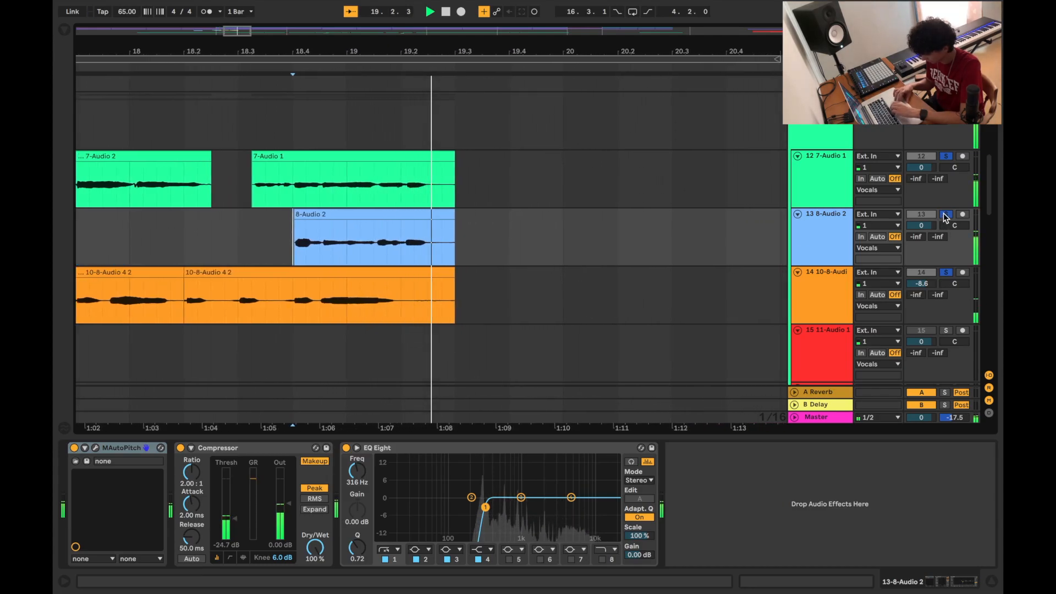
{"action": "key", "text": "space"}
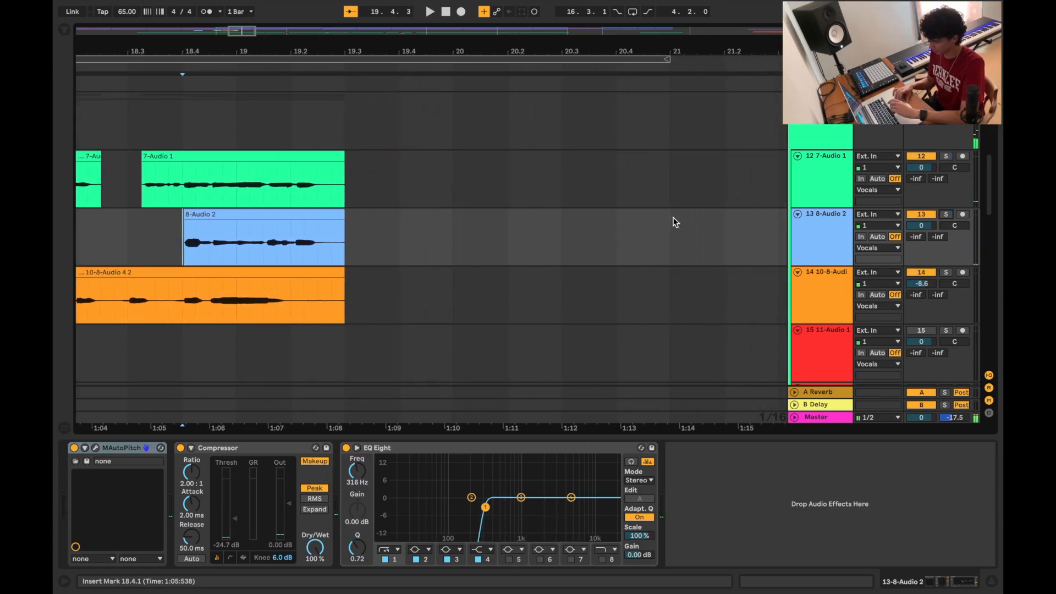
- Look over the remaining audio tracks and play the full mix from the "beat in" marker at 17.1.1
{"action": "scroll", "coordinate": [377, 230], "scroll_direction": "left", "scroll_amount": 5}
{"action": "scroll", "coordinate": [377, 230], "scroll_direction": "down", "scroll_amount": 5}
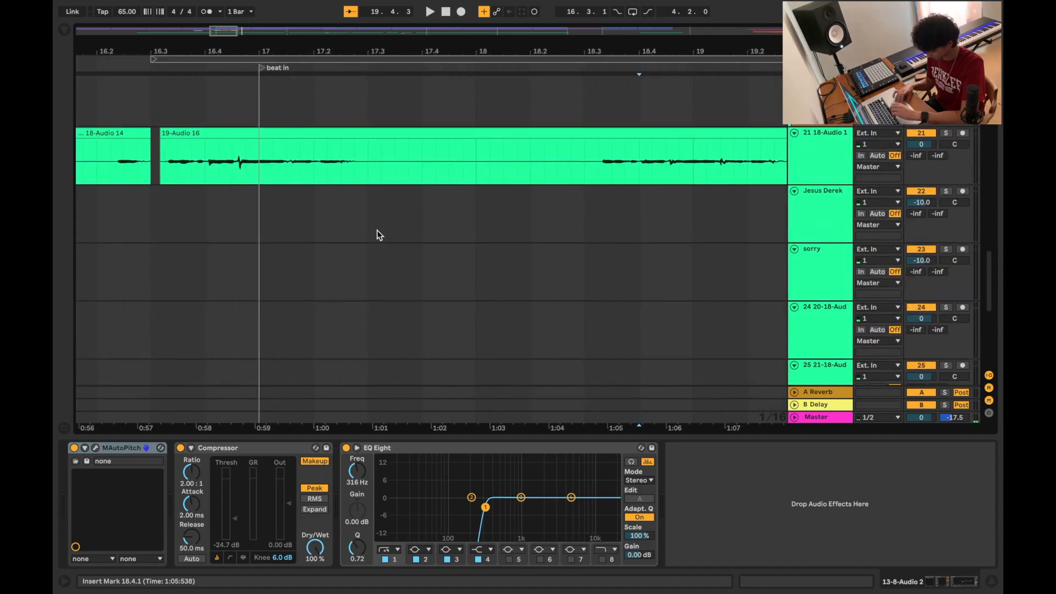
{"action": "scroll", "coordinate": [377, 230], "scroll_direction": "down", "scroll_amount": 5}
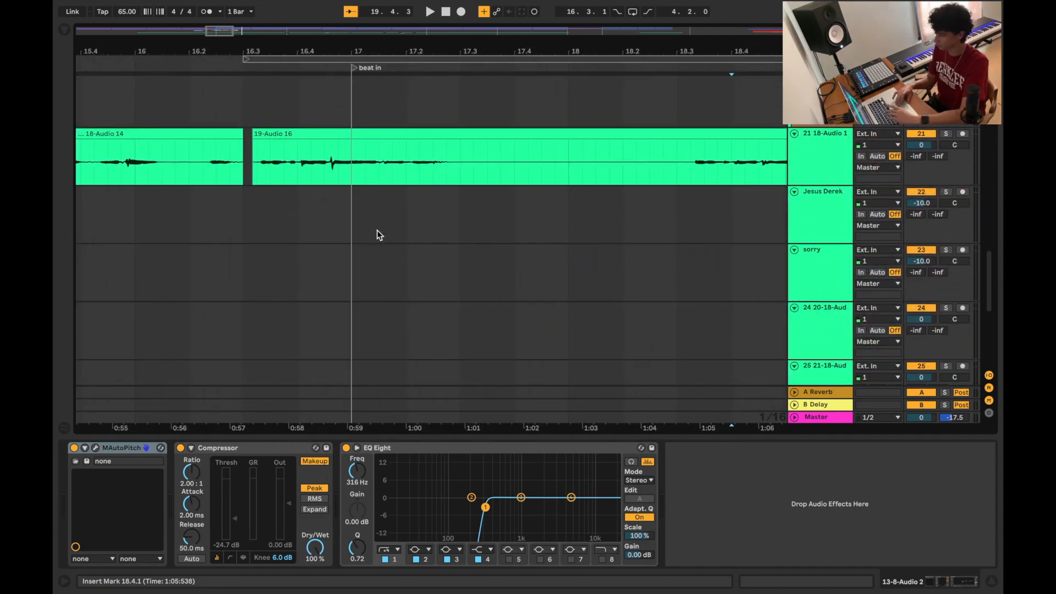
{"action": "scroll", "coordinate": [377, 229], "scroll_direction": "up", "scroll_amount": 3}
{"action": "scroll", "coordinate": [377, 230], "scroll_direction": "up", "scroll_amount": 10}
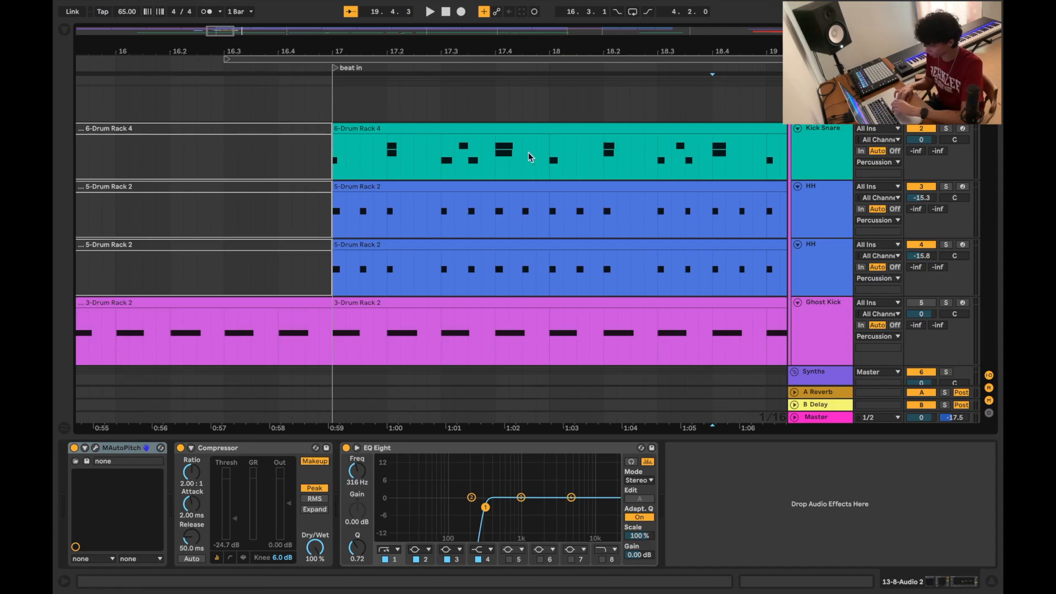
{"action": "left_click", "coordinate": [341, 102]}
{"action": "key", "text": "space"}
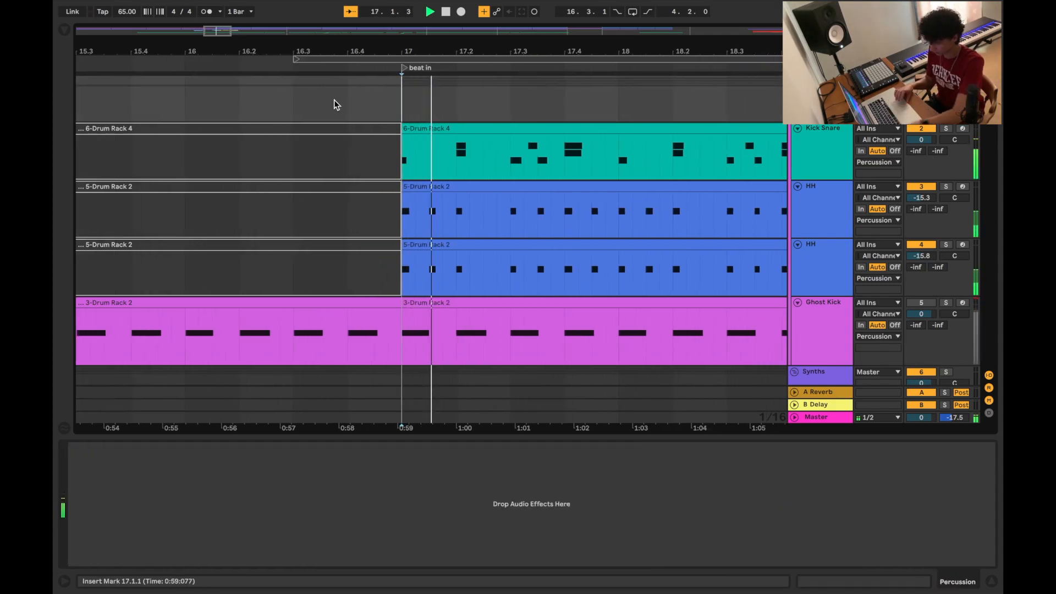
- Display the Kick Snare track's Drum Rack and examine the notes of its clip at 17.1.1 during playback
{"action": "left_click", "coordinate": [829, 171]}
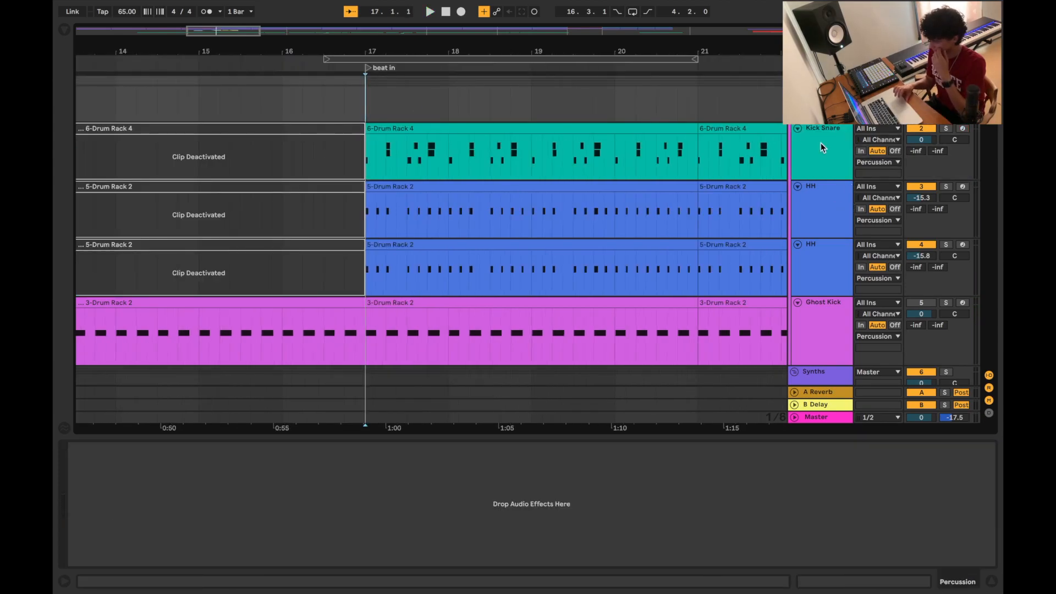
{"action": "left_click", "coordinate": [821, 147]}
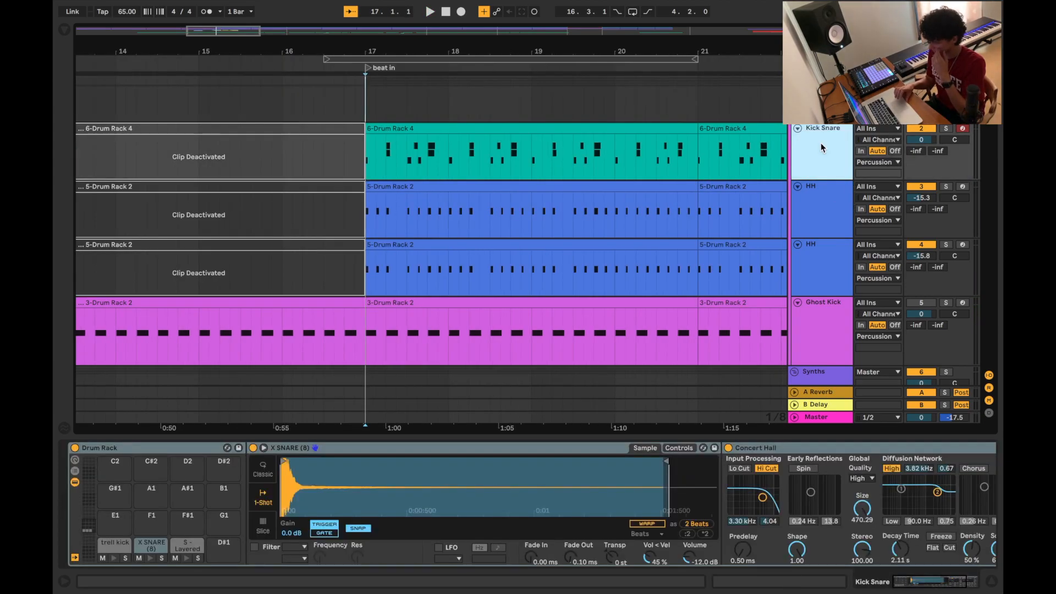
{"action": "double_click", "coordinate": [410, 130]}
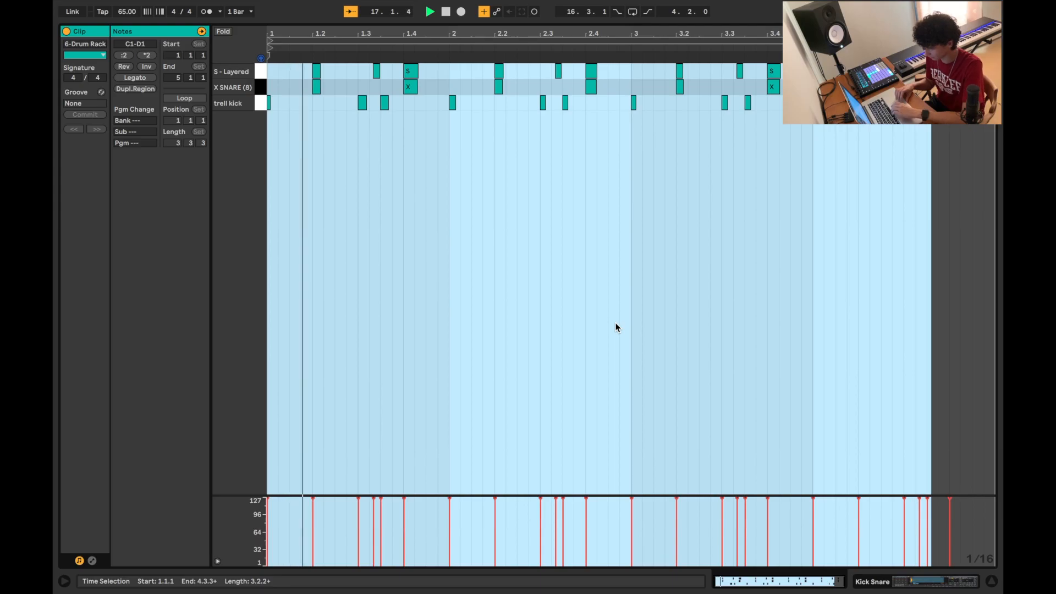
{"action": "key", "text": "shift+Tab"}
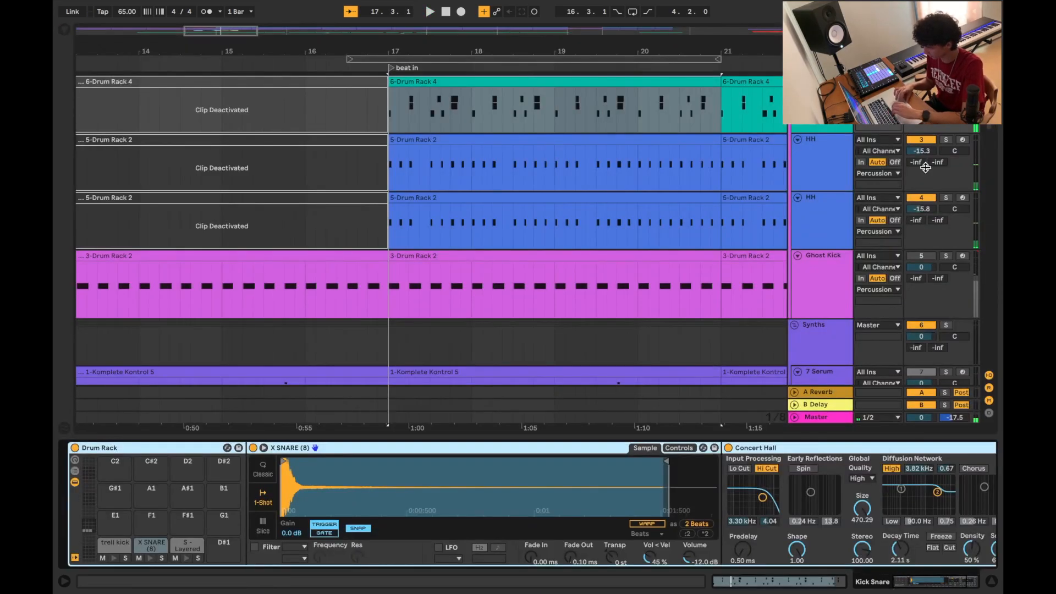
{"action": "key", "text": "space"}
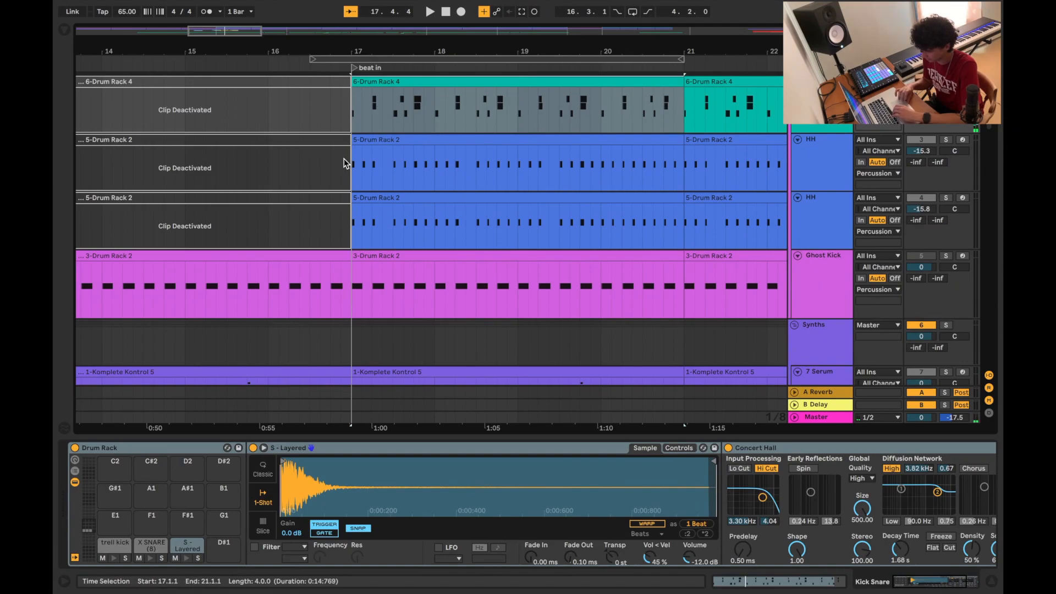
- Audition the two HH tracks one after the other in solo from 16.4.3
{"action": "left_click", "coordinate": [344, 163]}
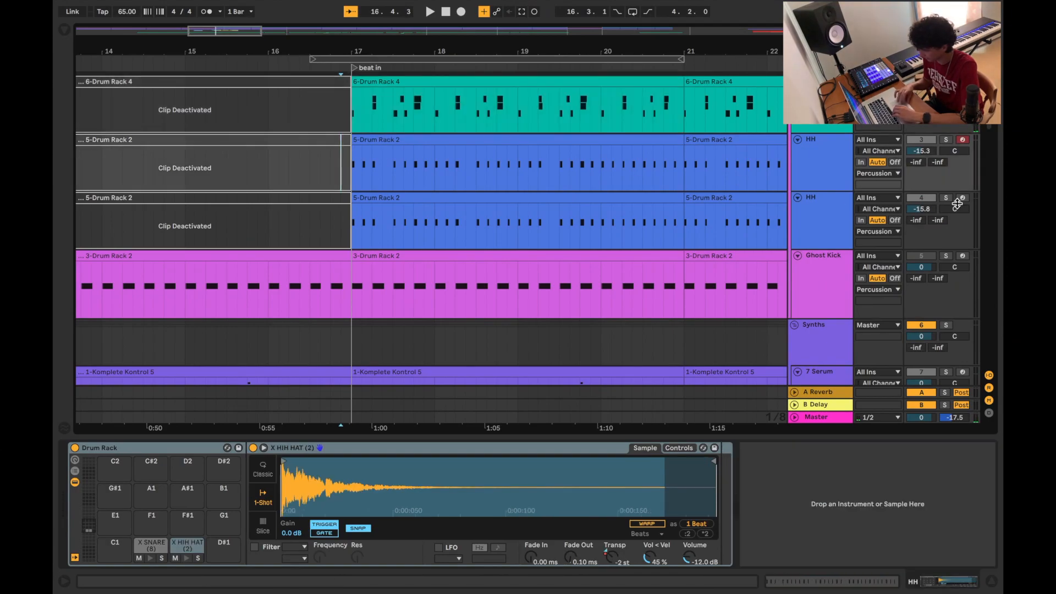
{"action": "key", "text": "space"}
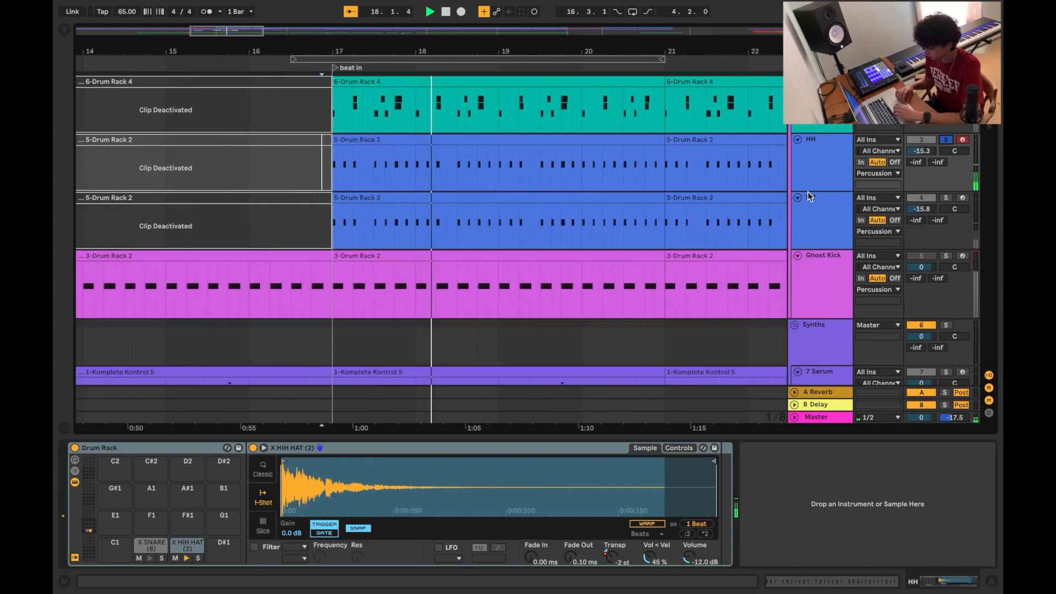
{"action": "left_click", "coordinate": [946, 198]}
{"action": "key", "text": "space"}
{"action": "key", "text": "space"}
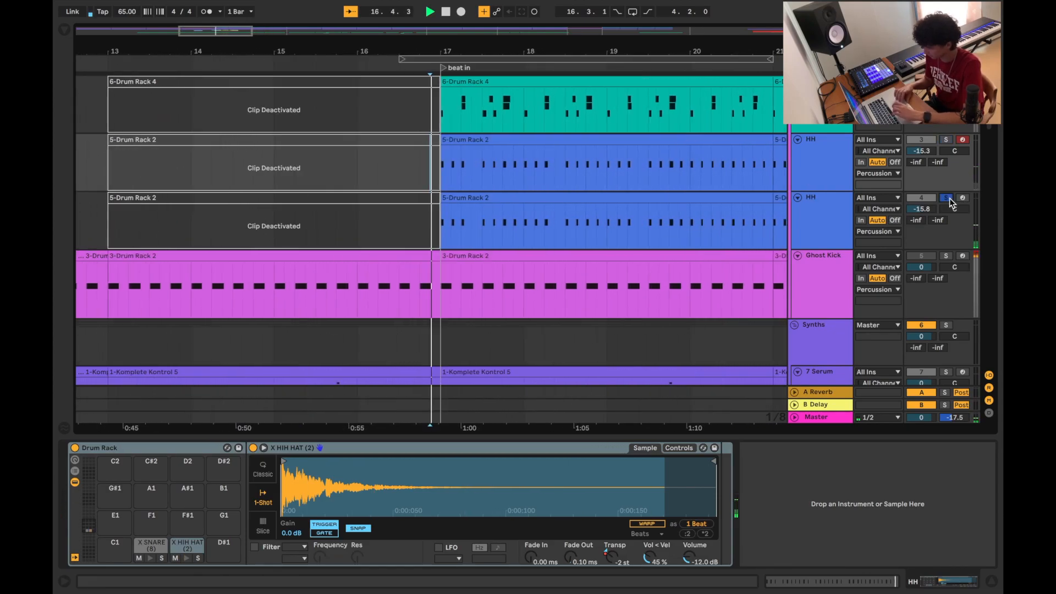
- Play both HH tracks together in solo, then turn their solos off
{"action": "left_click", "coordinate": [946, 140]}
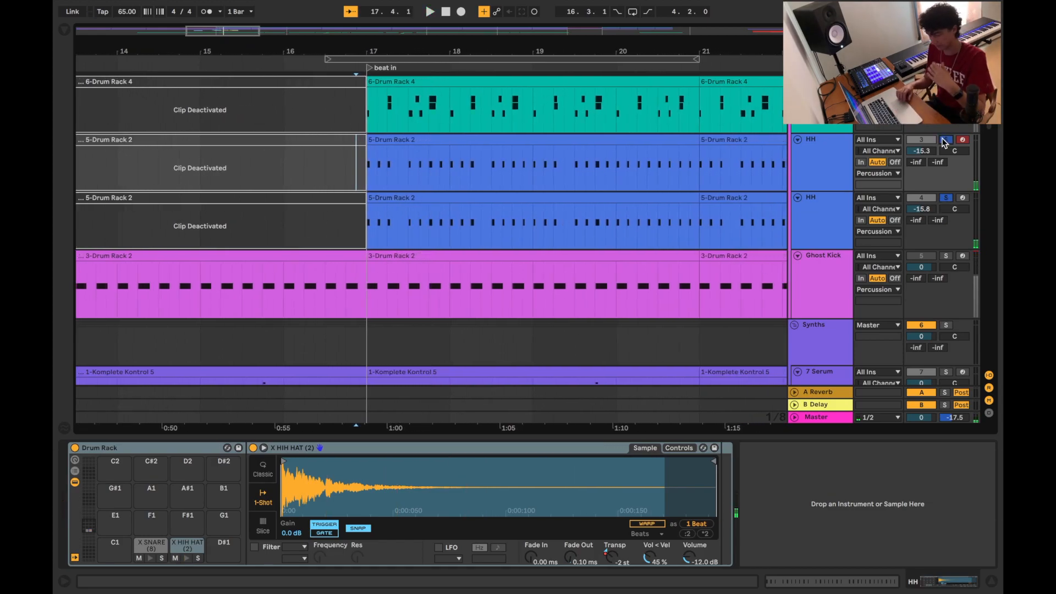
{"action": "left_click", "coordinate": [946, 140]}
{"action": "key", "text": "space"}
{"action": "key", "text": "space"}
- Play the mix with the drums included and look over the percussion, synth and vocal tracks
{"action": "scroll", "coordinate": [828, 220], "scroll_direction": "up", "scroll_amount": 2}
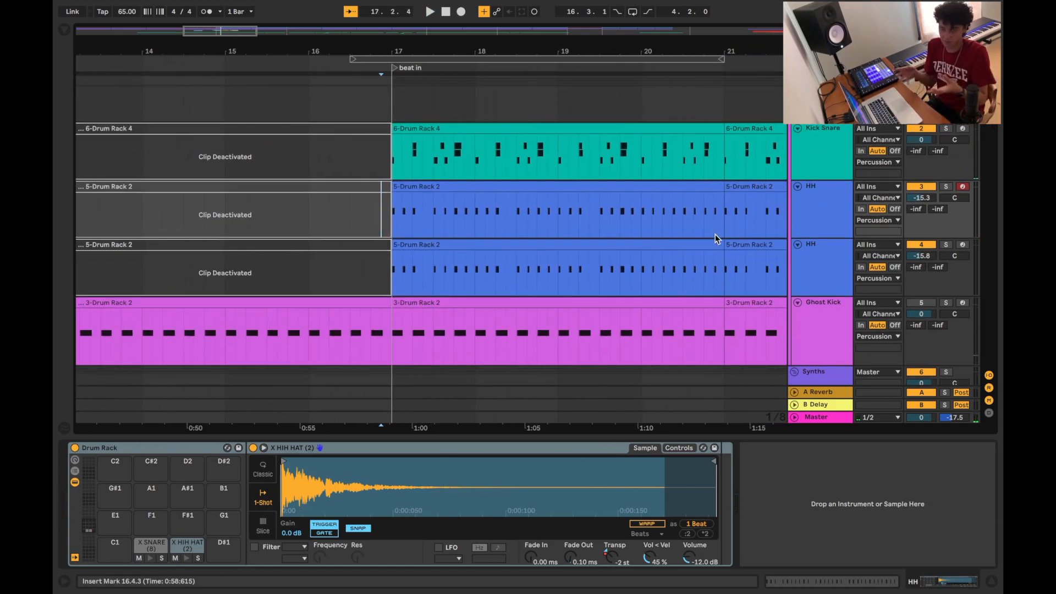
{"action": "key", "text": "space"}
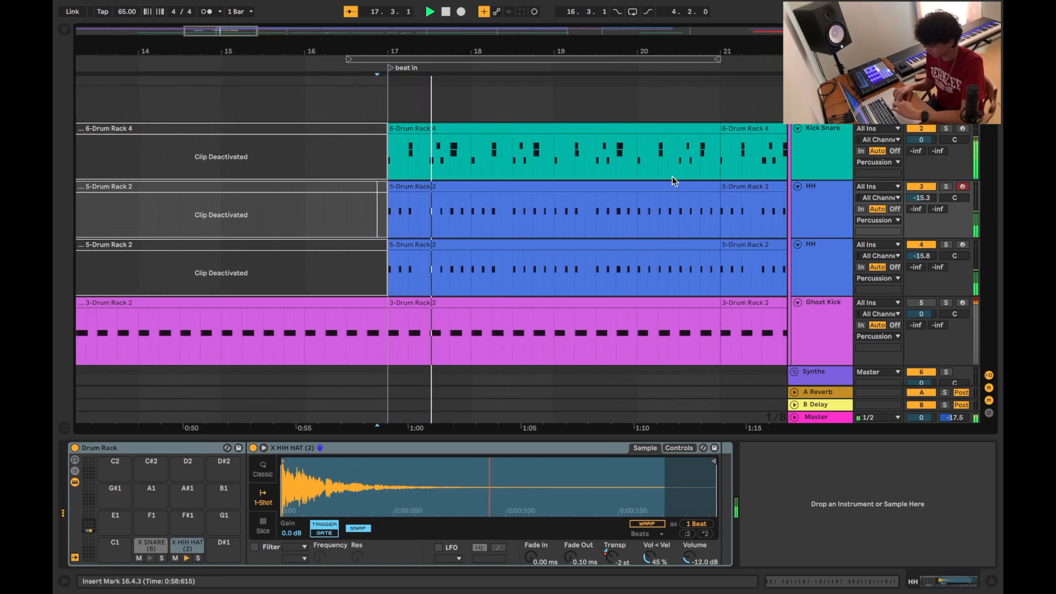
{"action": "scroll", "coordinate": [672, 177], "scroll_direction": "down", "scroll_amount": 3}
{"action": "scroll", "coordinate": [672, 176], "scroll_direction": "down", "scroll_amount": 5}
{"action": "scroll", "coordinate": [672, 176], "scroll_direction": "down", "scroll_amount": 10}
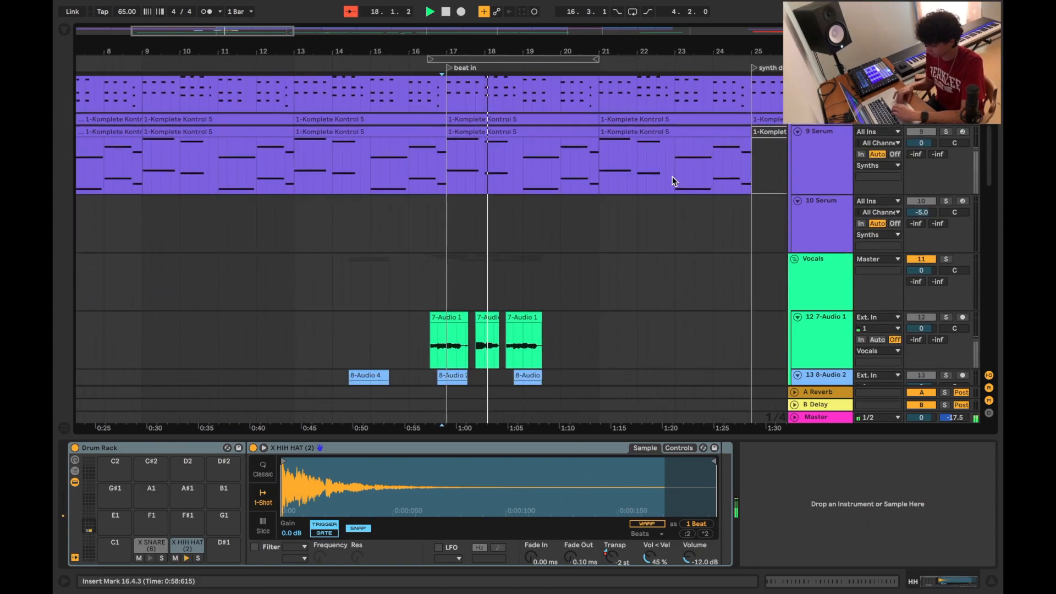
{"action": "scroll", "coordinate": [672, 177], "scroll_direction": "down", "scroll_amount": 2}
{"action": "scroll", "coordinate": [672, 177], "scroll_direction": "up", "scroll_amount": 12}
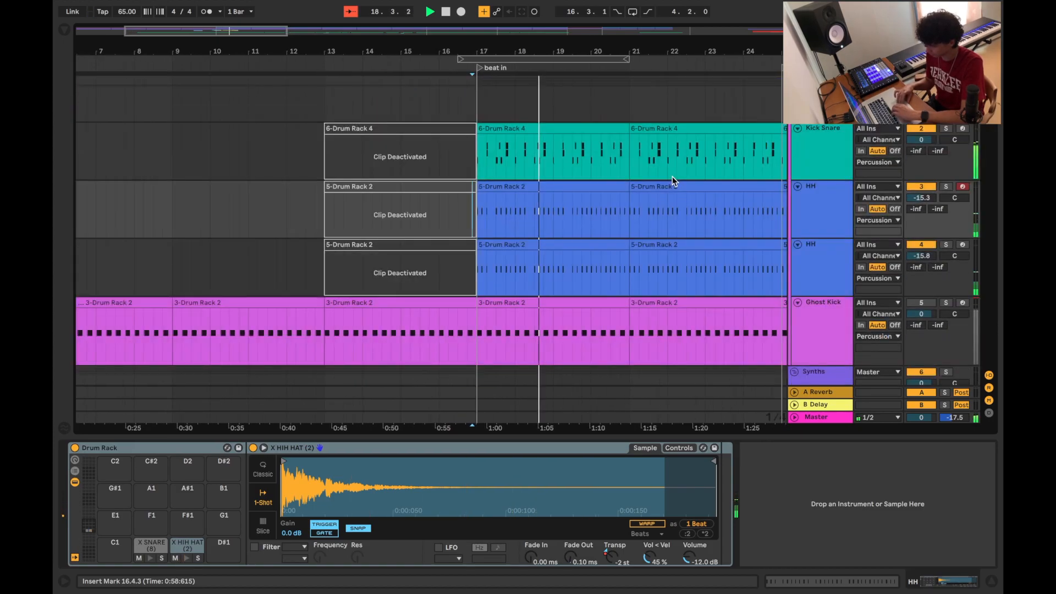
- Play the full mix from 16.1.1, display the Kick Snare track's devices and look over the synth and vocal tracks
{"action": "left_click", "coordinate": [470, 107]}
{"action": "key", "text": "space"}
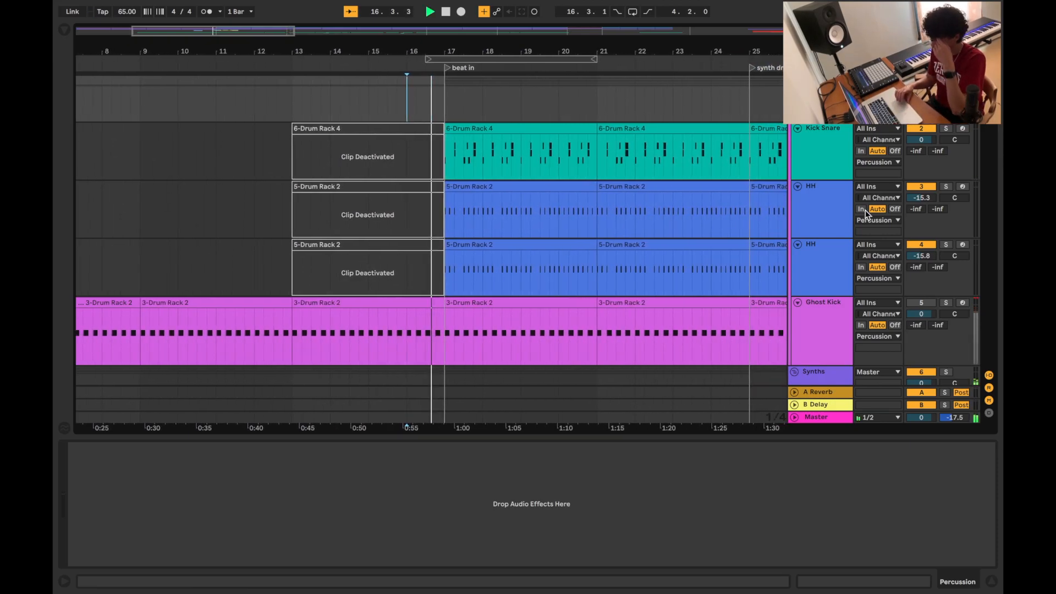
{"action": "left_click", "coordinate": [825, 156]}
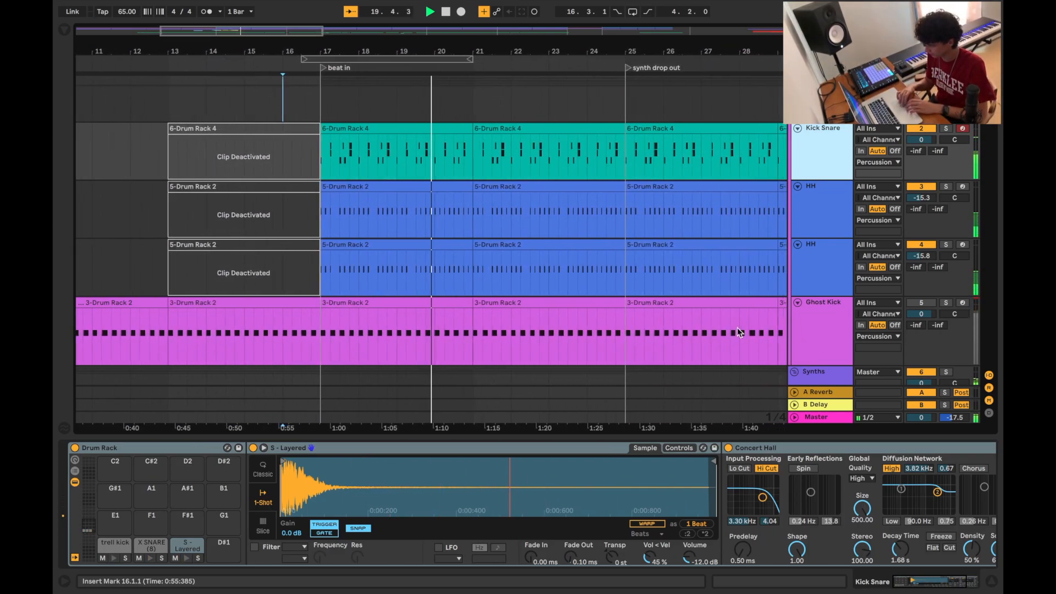
{"action": "scroll", "coordinate": [562, 292], "scroll_direction": "down", "scroll_amount": 3}
{"action": "scroll", "coordinate": [562, 291], "scroll_direction": "down", "scroll_amount": 10}
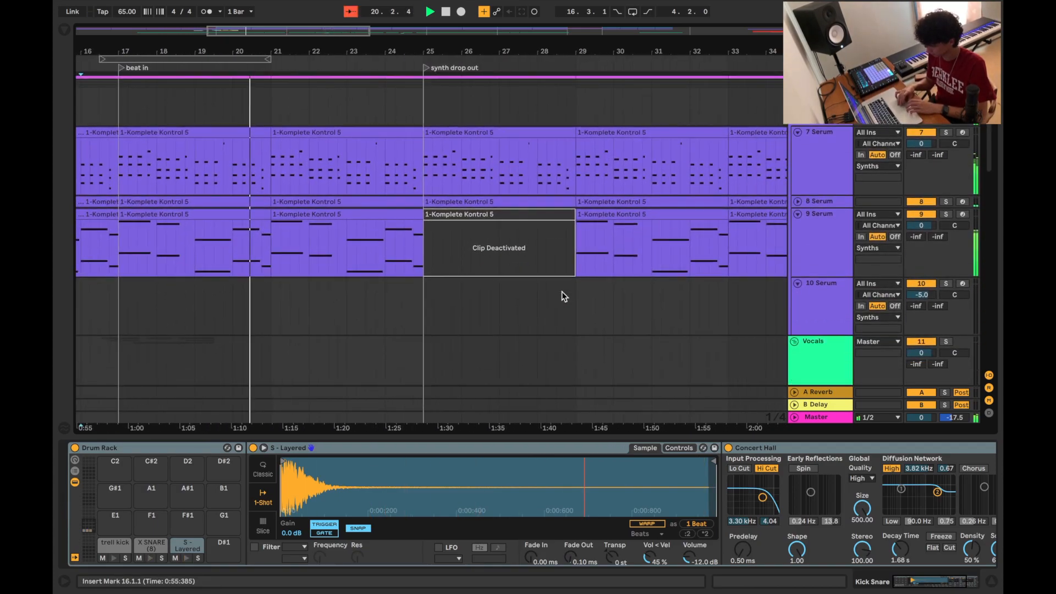
{"action": "scroll", "coordinate": [562, 295], "scroll_direction": "down", "scroll_amount": 8}
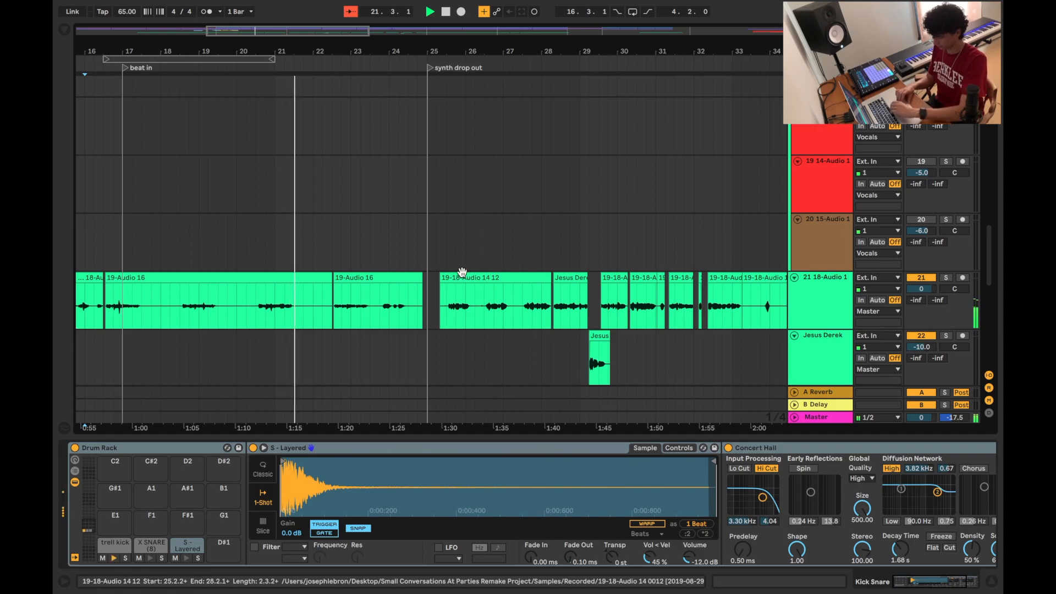
{"action": "scroll", "coordinate": [464, 276], "scroll_direction": "up", "scroll_amount": 10}
{"action": "scroll", "coordinate": [462, 273], "scroll_direction": "up", "scroll_amount": 3}
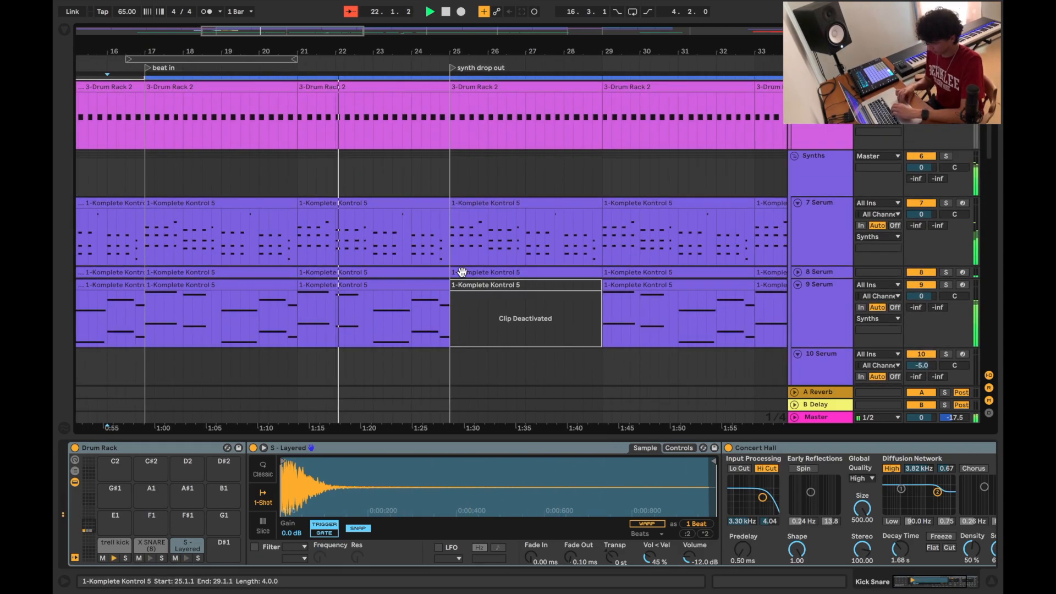
- Audition the "synth drop out" section from 25.1.1 and display the devices of the 9 Serum track with the deactivated clip
{"action": "left_click", "coordinate": [450, 167]}
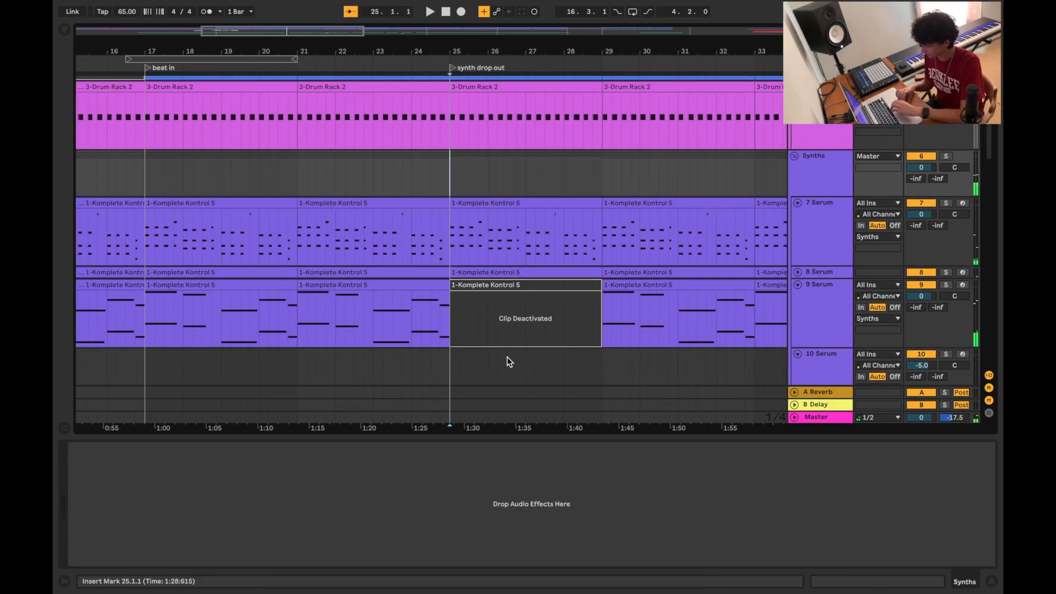
{"action": "key", "text": "space"}
{"action": "key", "text": "space"}
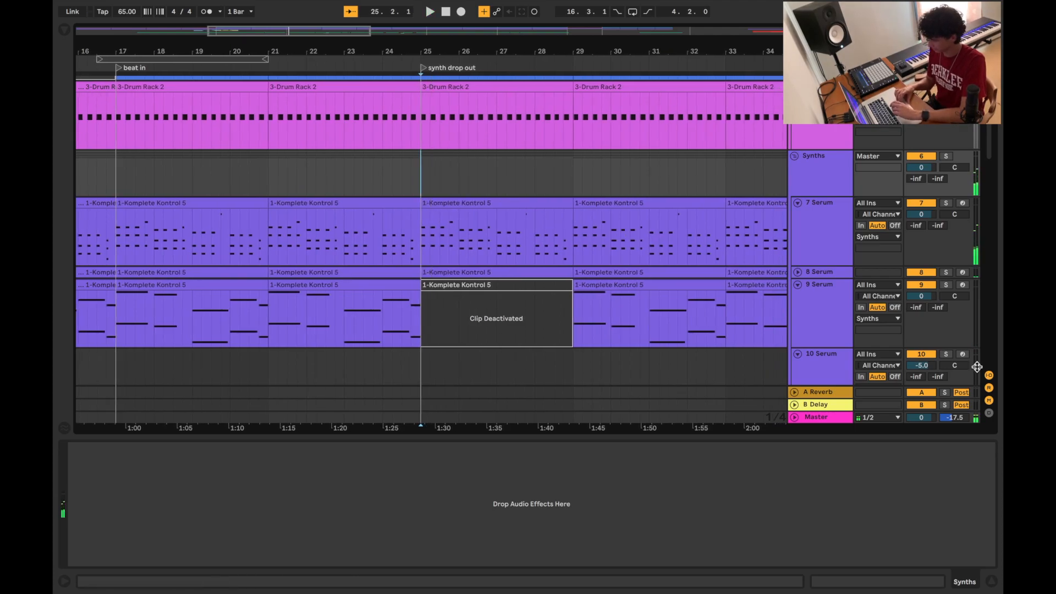
{"action": "left_click", "coordinate": [848, 329]}
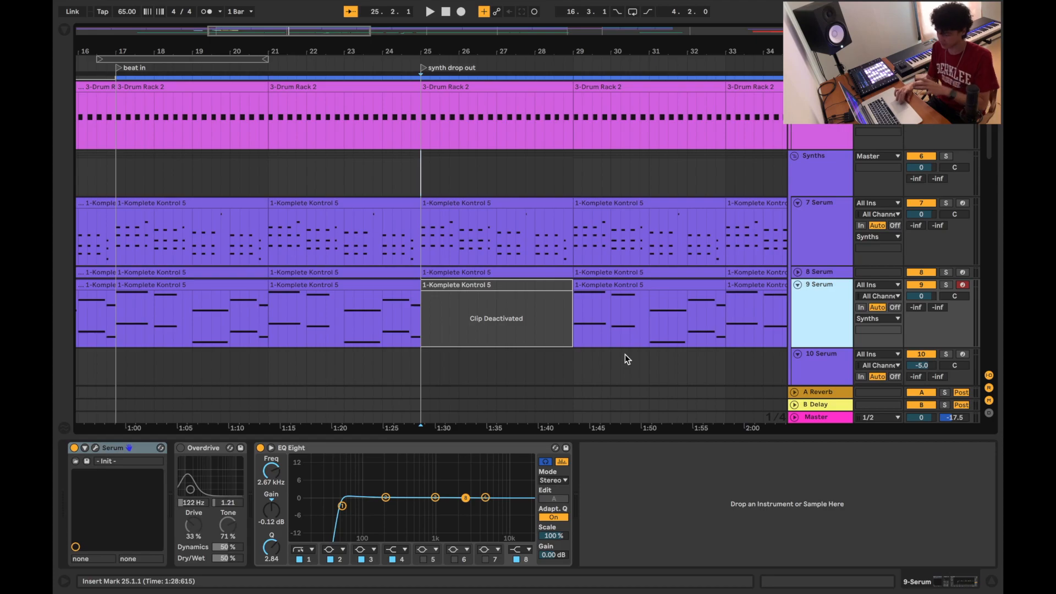
{"action": "left_click", "coordinate": [423, 174]}
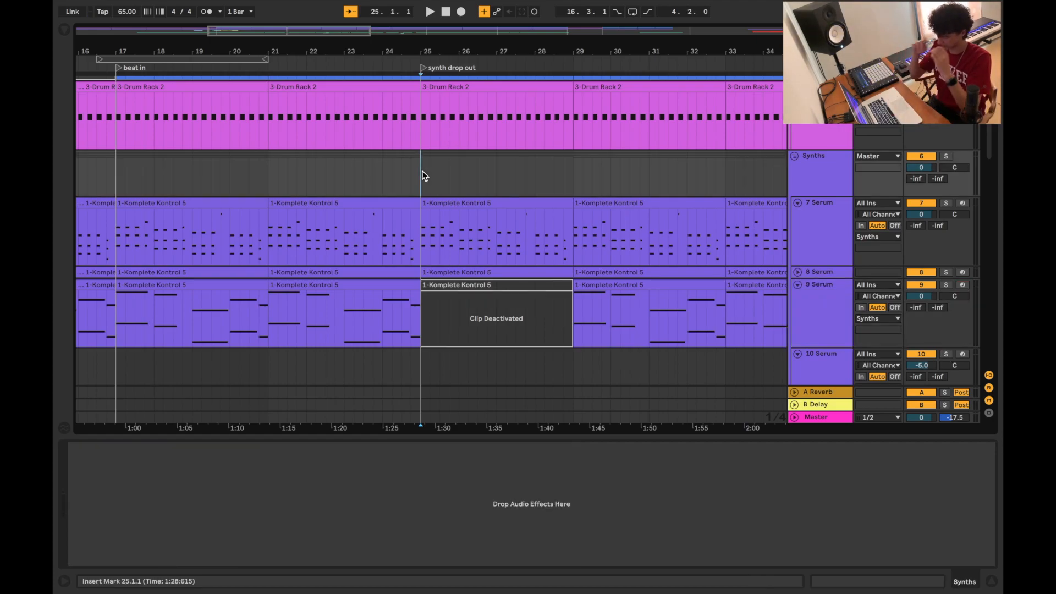
{"action": "key", "text": "space"}
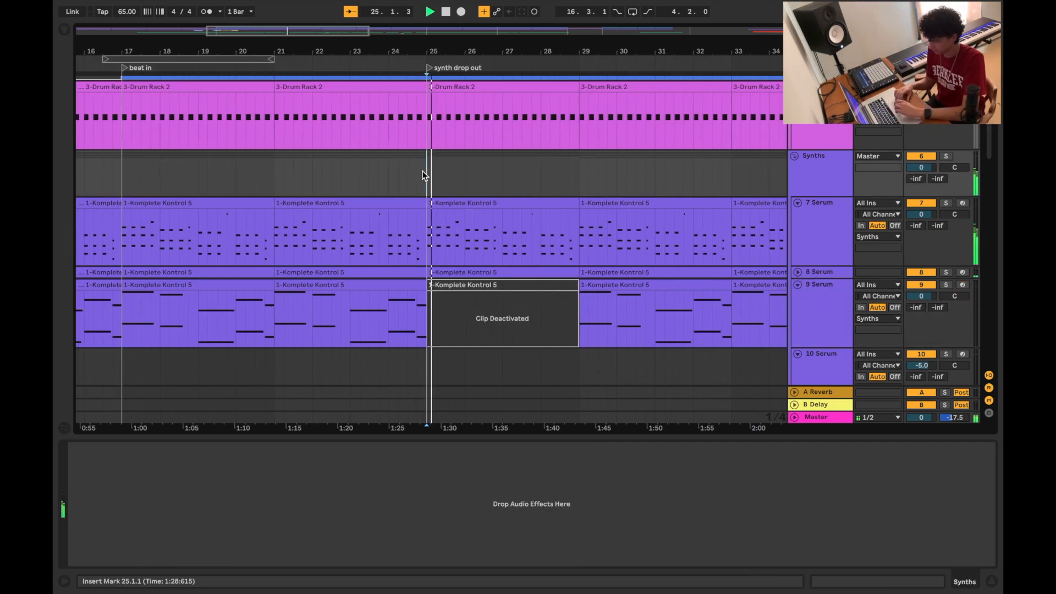
{"action": "key", "text": "space"}
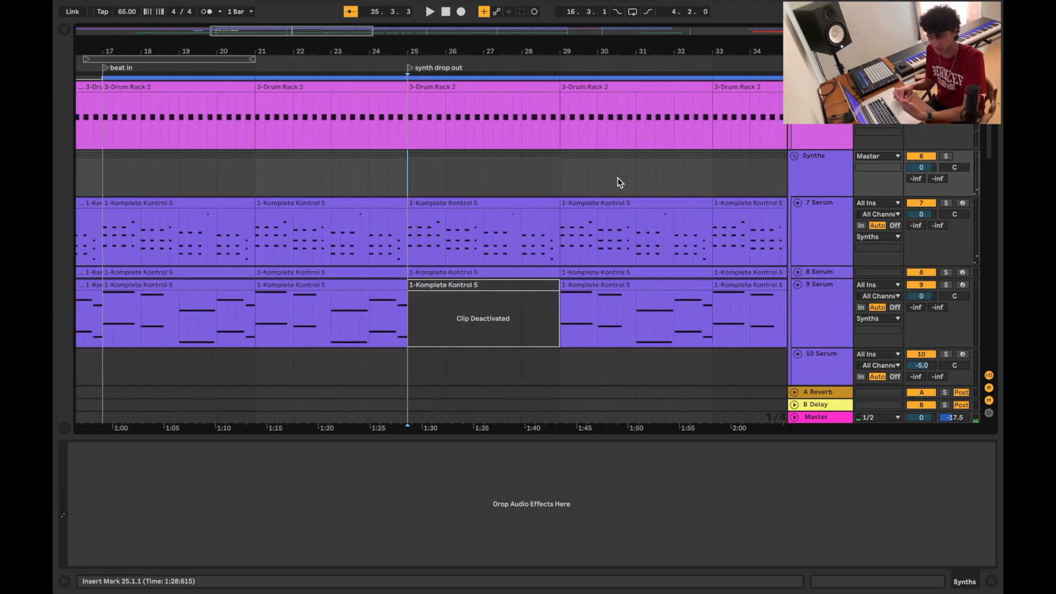
- Play the vocals from the "synth drop out" marker at 25.1.1 and review the effect chain of track 21
{"action": "scroll", "coordinate": [618, 177], "scroll_direction": "down", "scroll_amount": 10}
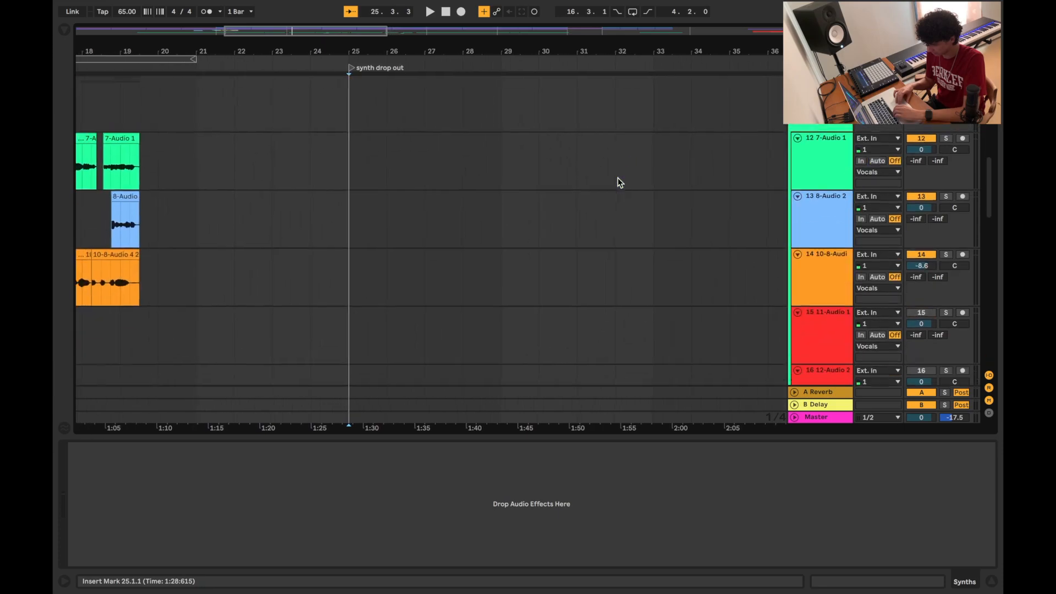
{"action": "scroll", "coordinate": [618, 177], "scroll_direction": "down", "scroll_amount": 5}
{"action": "scroll", "coordinate": [537, 183], "scroll_direction": "left", "scroll_amount": 3}
{"action": "key", "text": "space"}
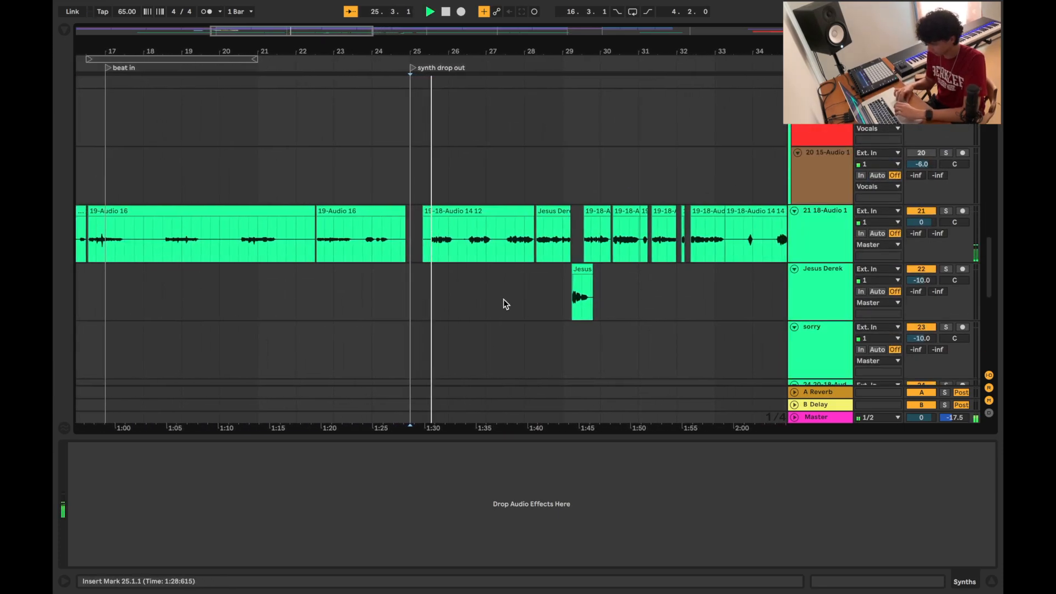
{"action": "left_click", "coordinate": [847, 219]}
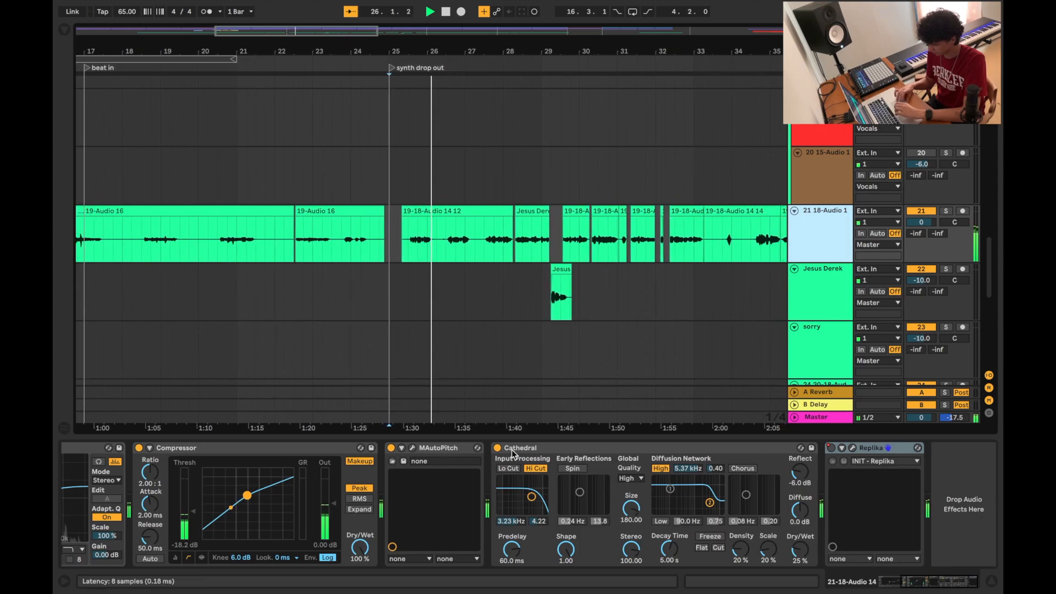
{"action": "scroll", "coordinate": [516, 449], "scroll_direction": "left", "scroll_amount": 5}
- Show the Replika device's on/off automation on track 21, then hide the automation and stop playback
{"action": "key", "text": "a"}
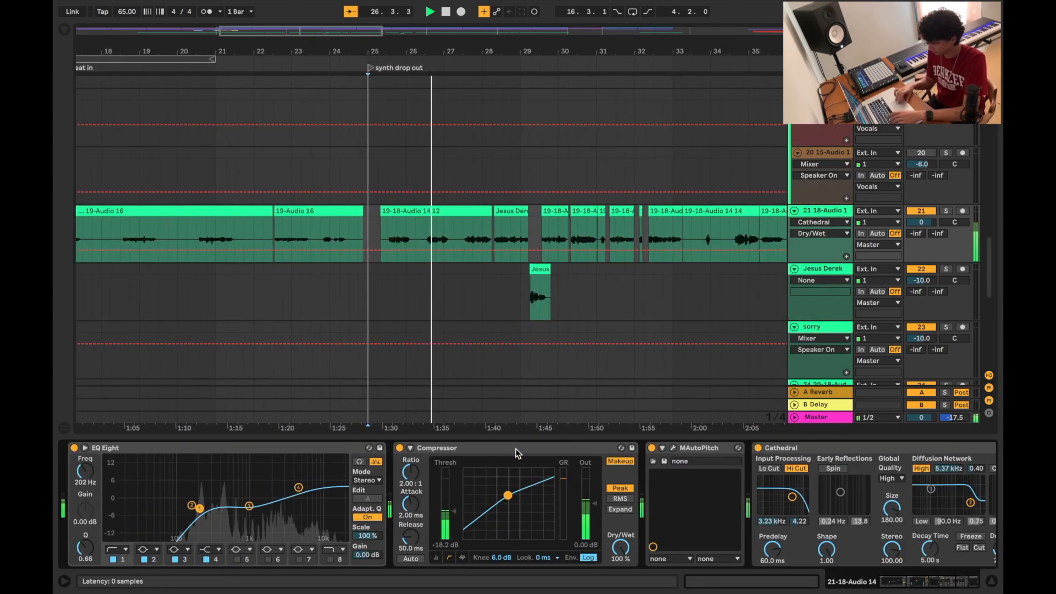
{"action": "scroll", "coordinate": [868, 453], "scroll_direction": "right", "scroll_amount": 5}
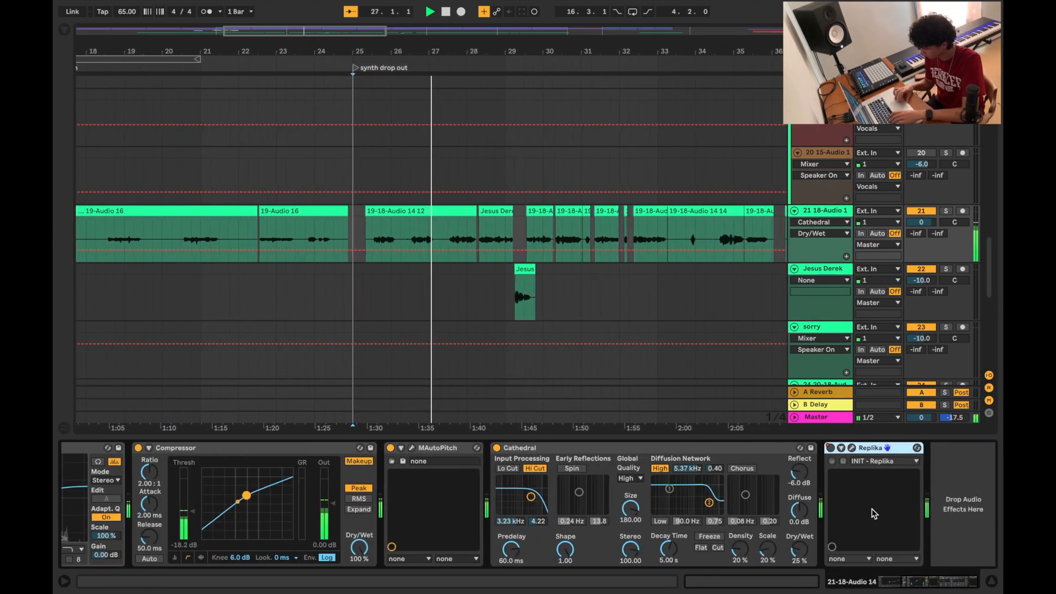
{"action": "right_click", "coordinate": [868, 453]}
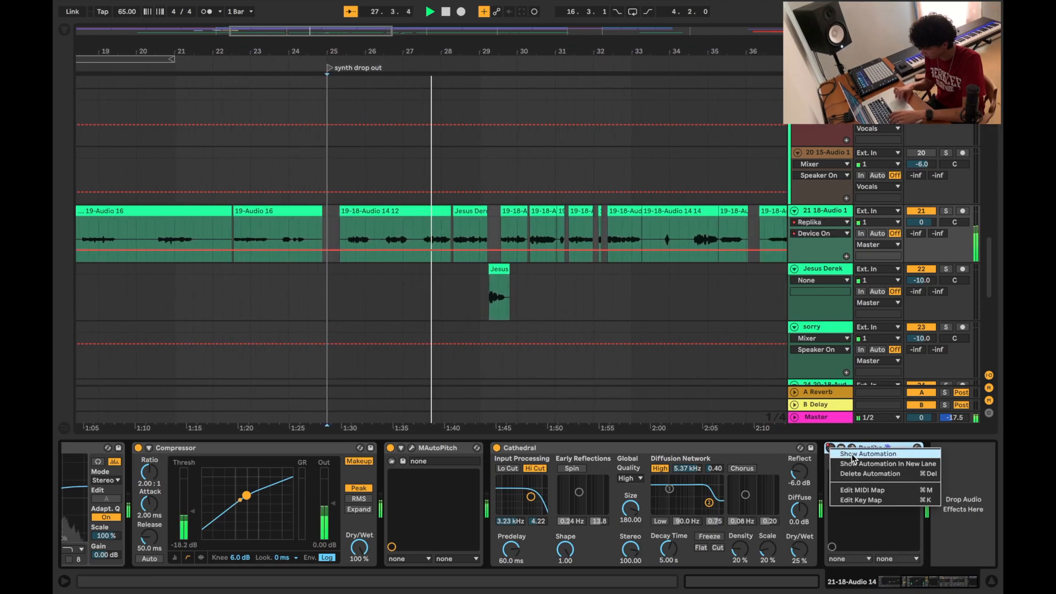
{"action": "left_click", "coordinate": [886, 465]}
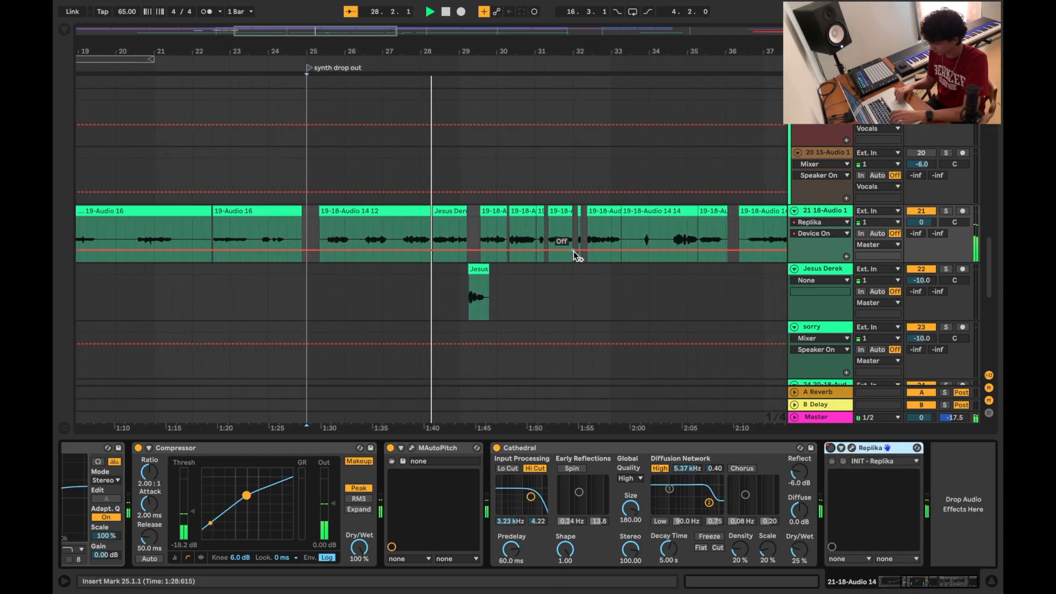
{"action": "key", "text": "a"}
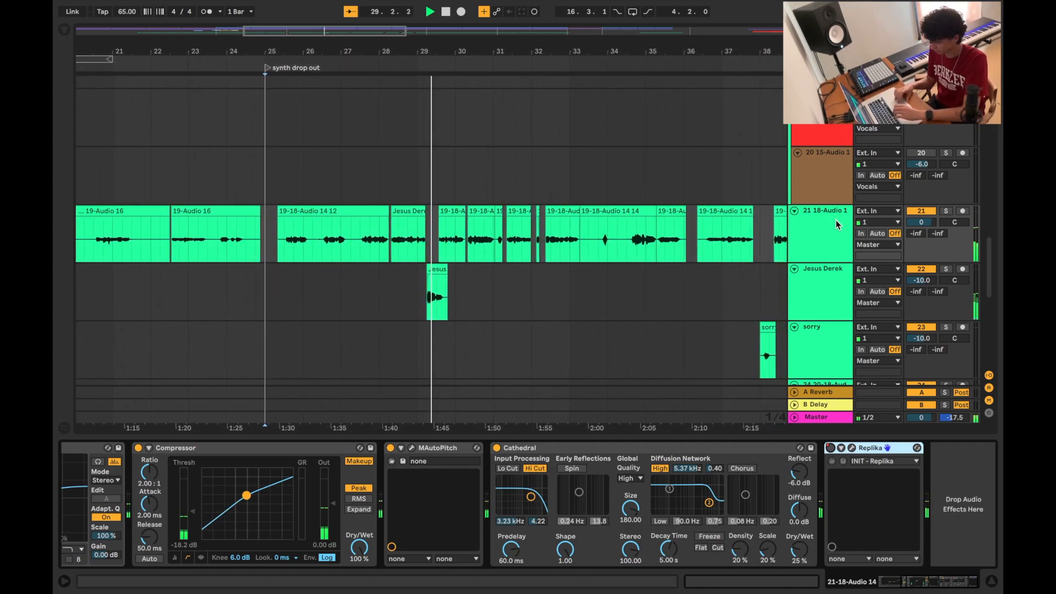
{"action": "key", "text": "space"}
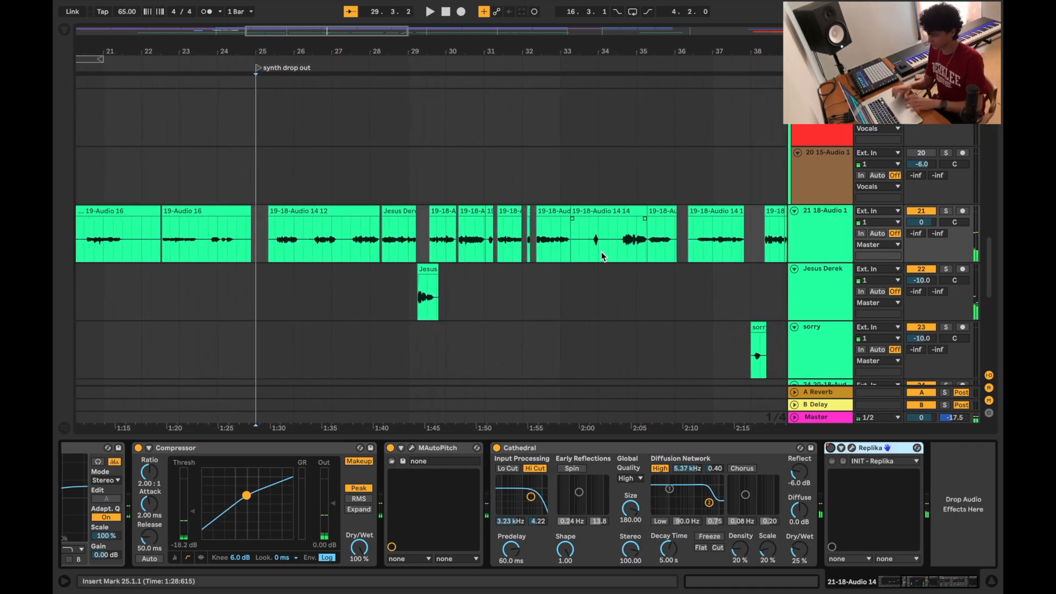
- Display the effects of vocal track 22, solo the track and play its clip from 29.2.1
{"action": "left_click", "coordinate": [827, 290]}
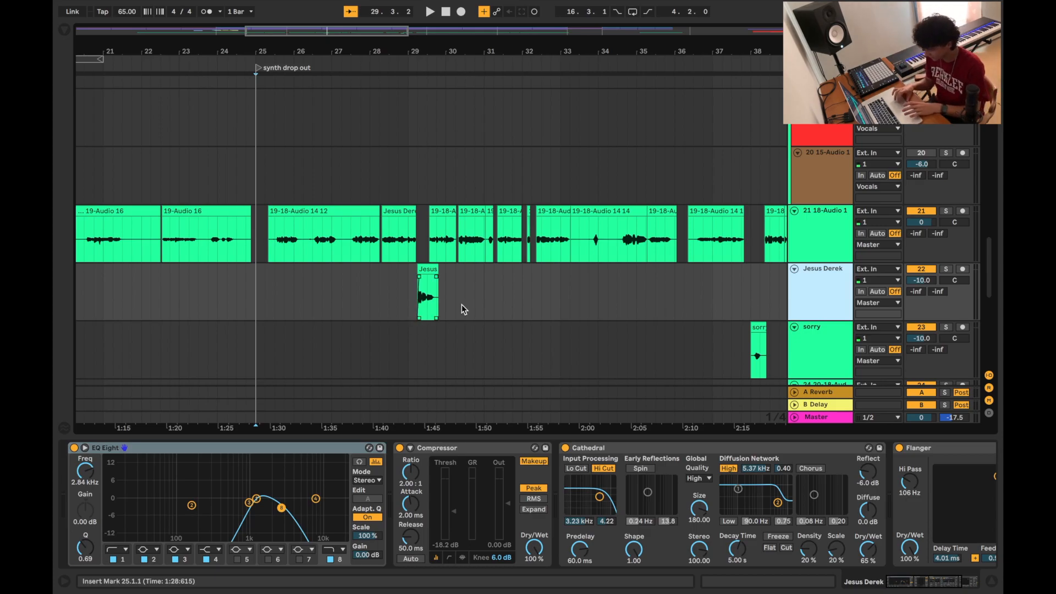
{"action": "left_click", "coordinate": [946, 270]}
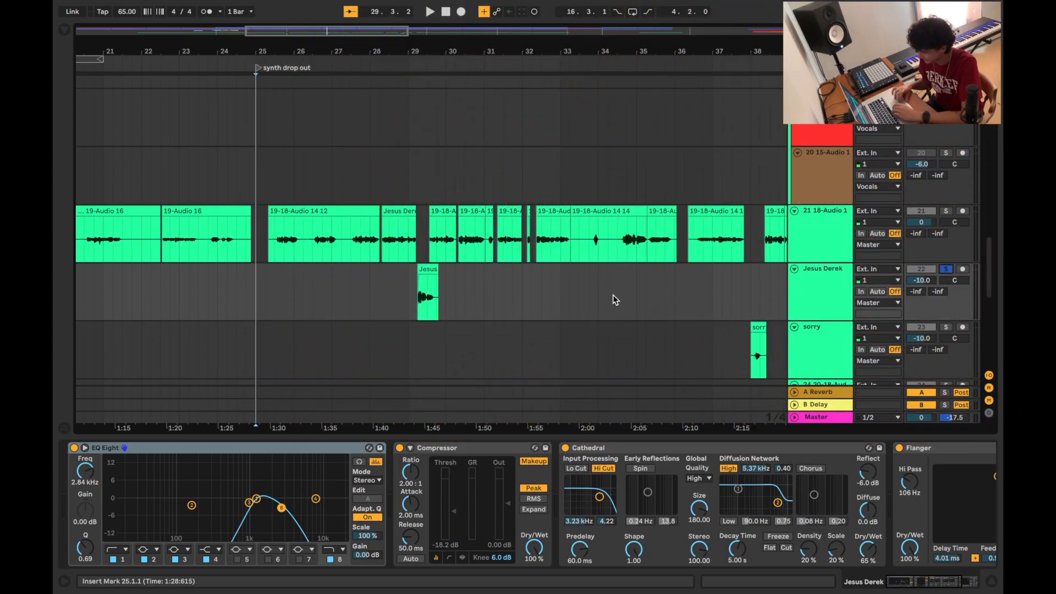
{"action": "left_click", "coordinate": [418, 297]}
{"action": "key", "text": "space"}
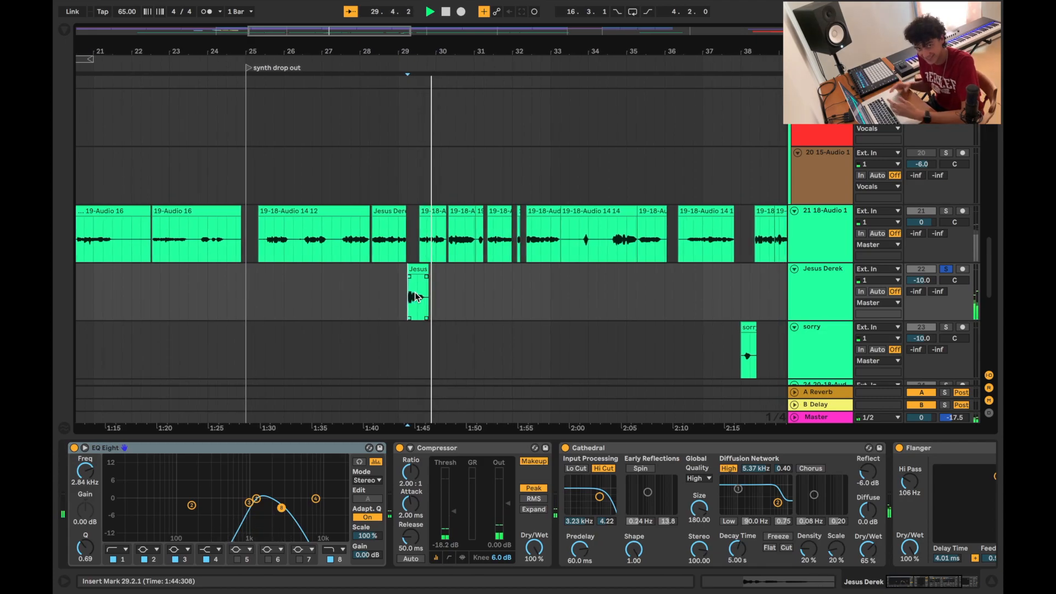
{"action": "key", "text": "space"}
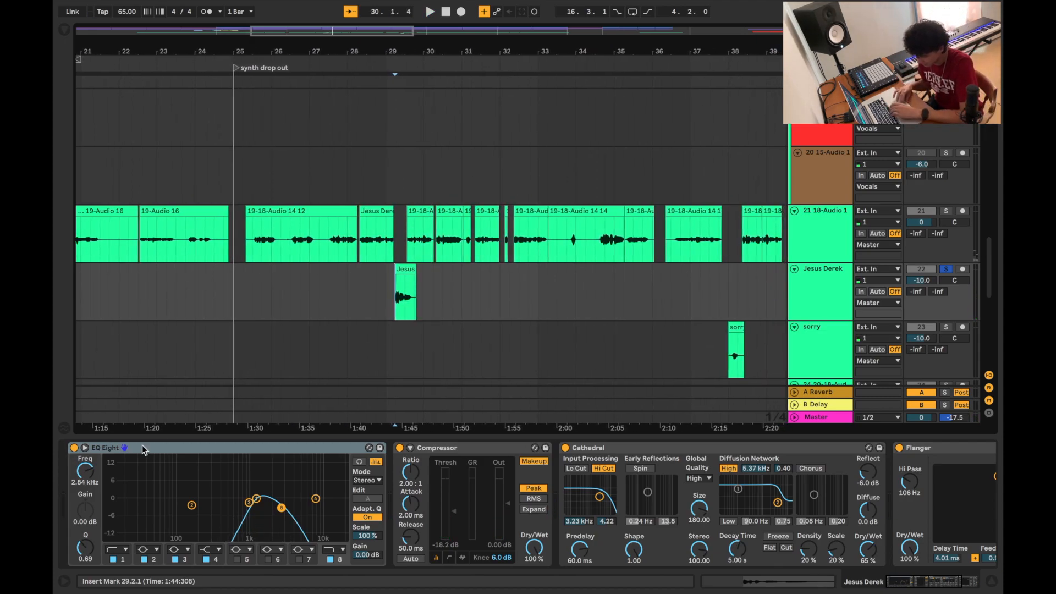
- Bypass EQ Eight, Compressor, Cathedral and Flanger on track 22 and audition its clip dry from 29.2.1
{"action": "left_click", "coordinate": [75, 448]}
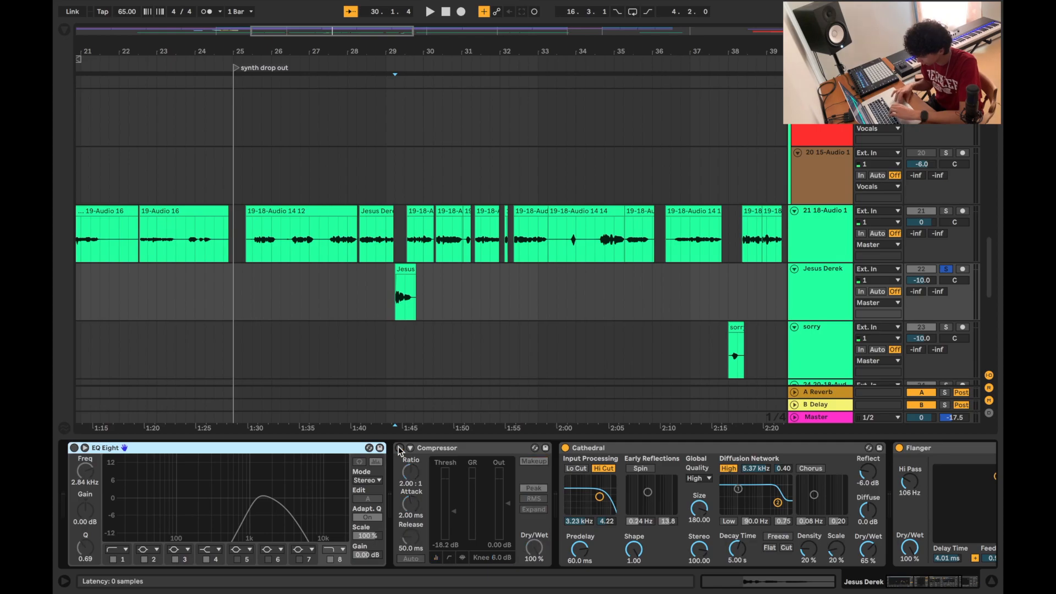
{"action": "left_click", "coordinate": [566, 448]}
{"action": "left_click", "coordinate": [900, 448]}
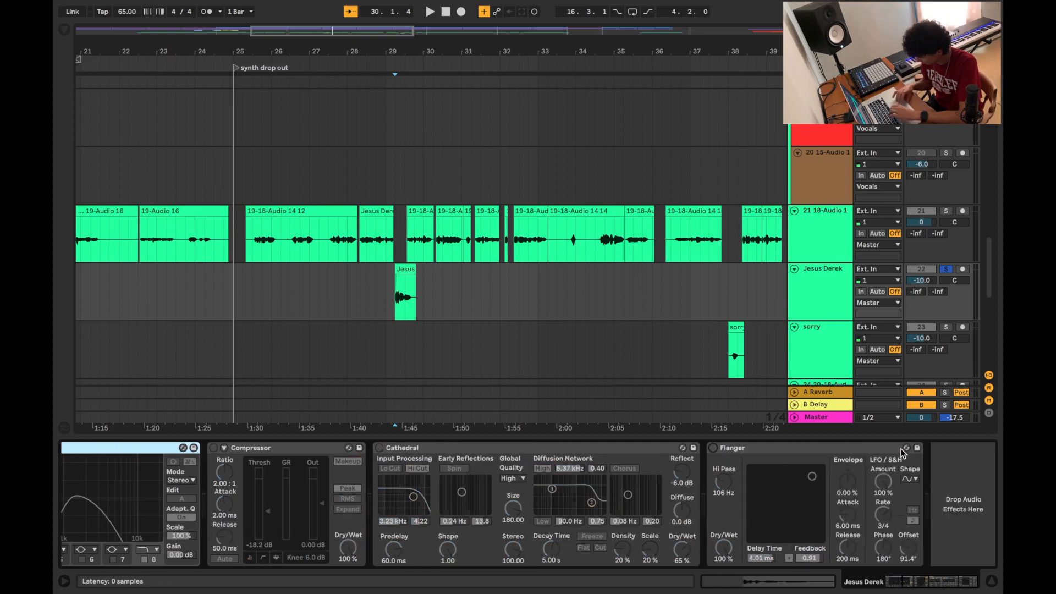
{"action": "scroll", "coordinate": [570, 497], "scroll_direction": "up", "scroll_amount": 3}
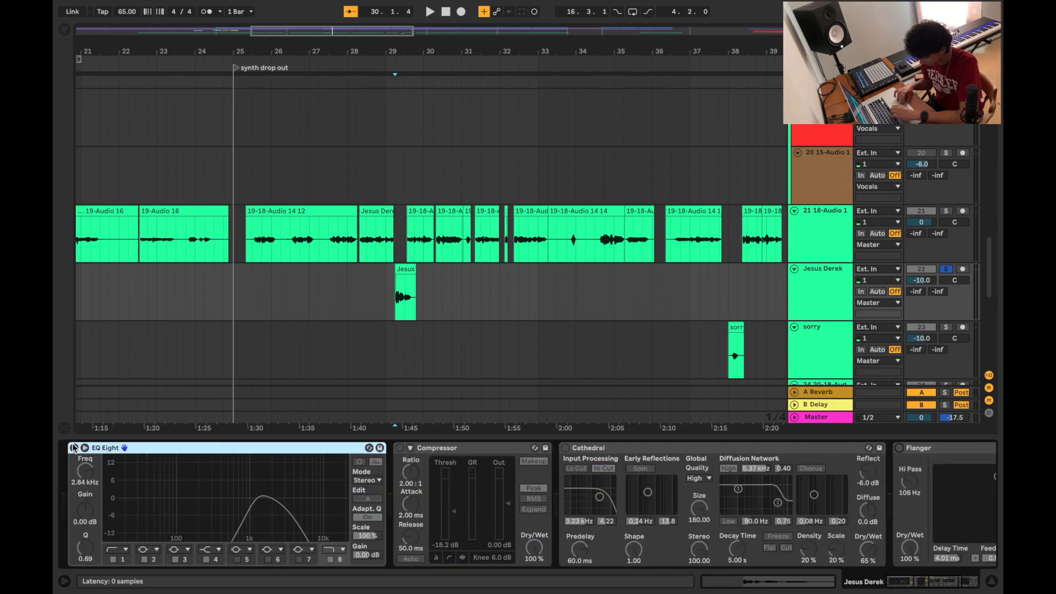
{"action": "left_click", "coordinate": [406, 407]}
{"action": "scroll", "coordinate": [407, 407], "scroll_direction": "left", "scroll_amount": 2}
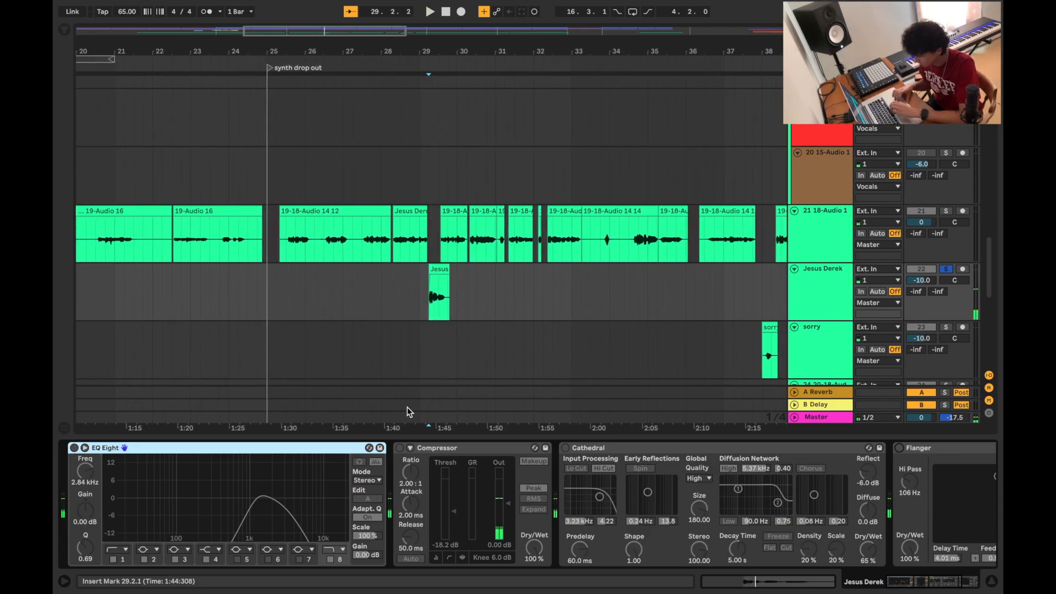
{"action": "key", "text": "space"}
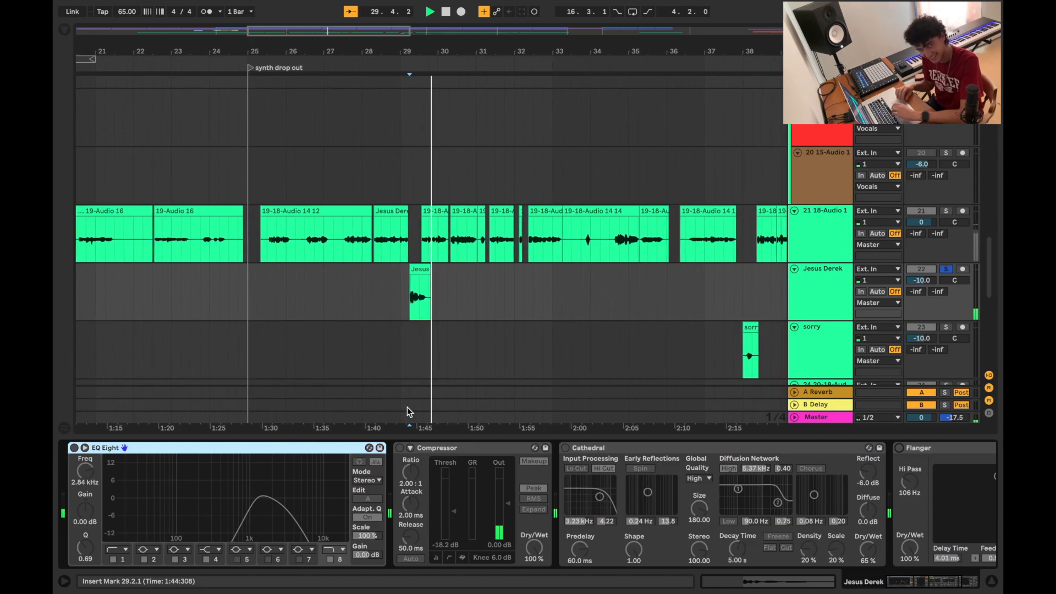
{"action": "key", "text": "space"}
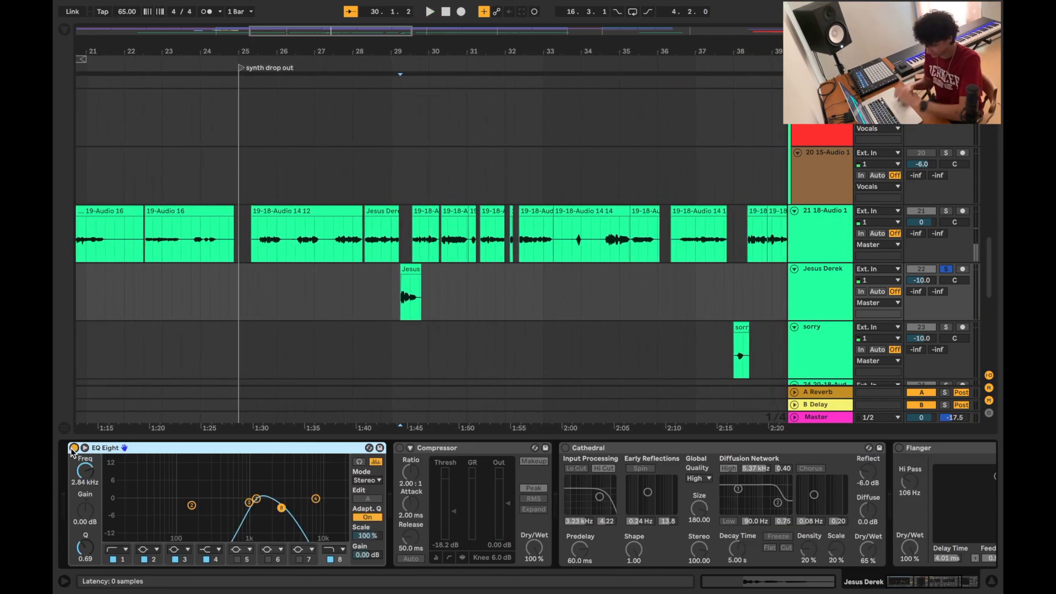
- Turn Cathedral, Compressor and Flanger back on one by one on track 22, auditioning its clip from 29.2.1 as each returns
{"action": "key", "text": "space"}
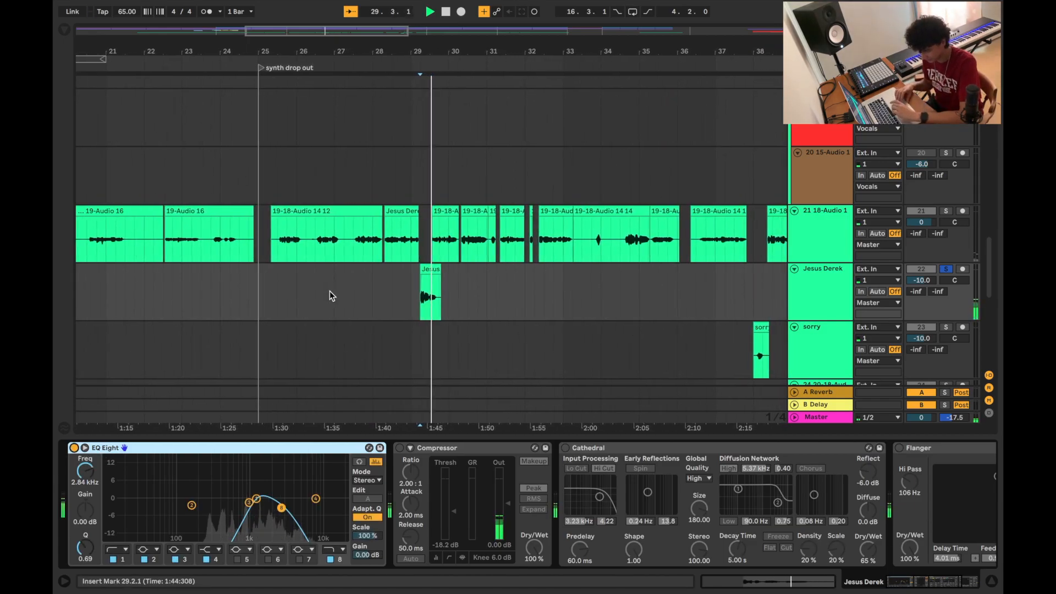
{"action": "key", "text": "space"}
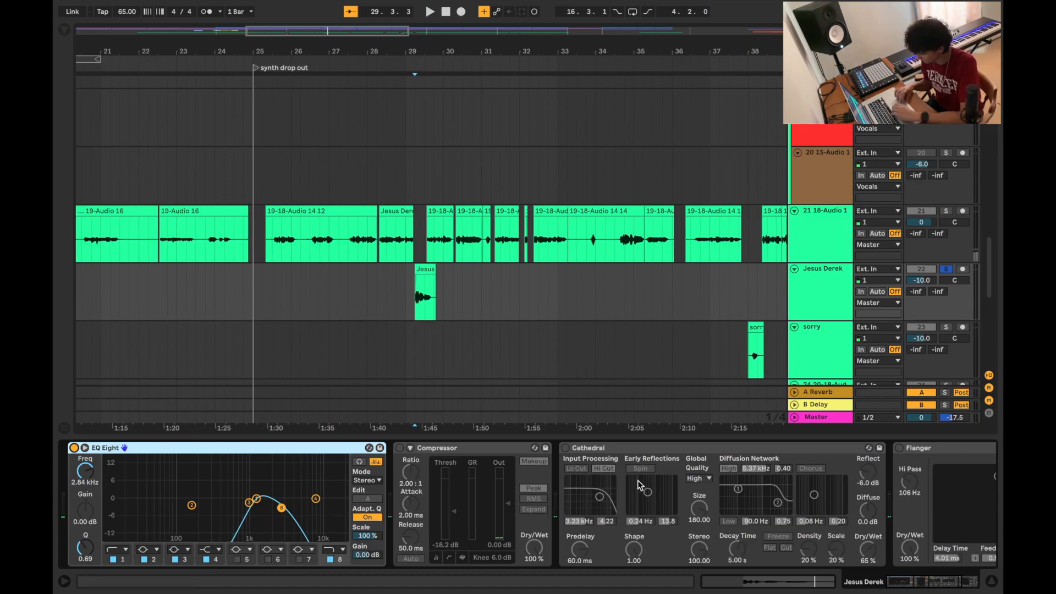
{"action": "left_click", "coordinate": [566, 448]}
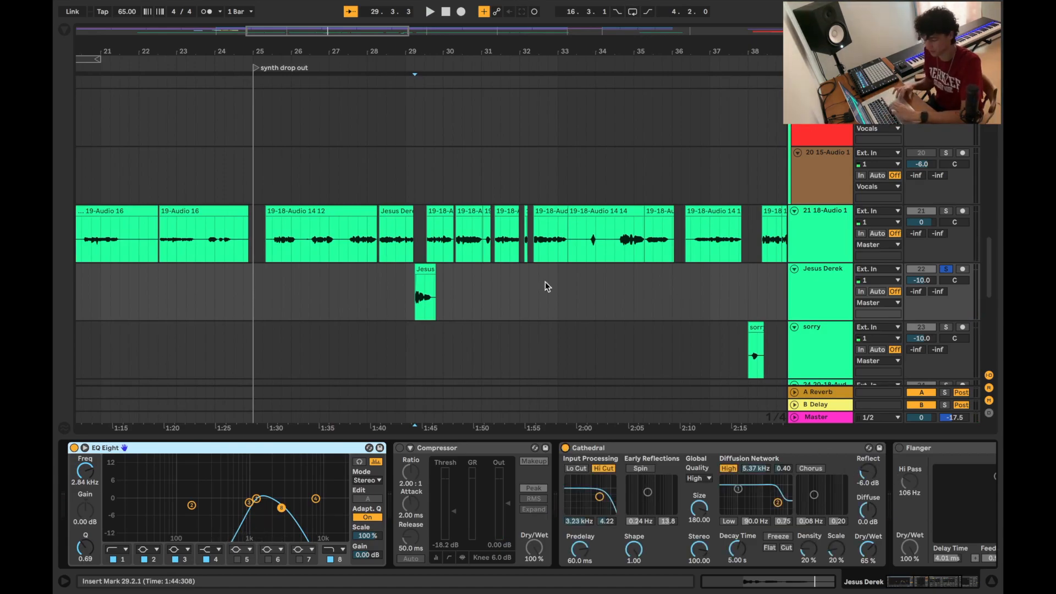
{"action": "key", "text": "space"}
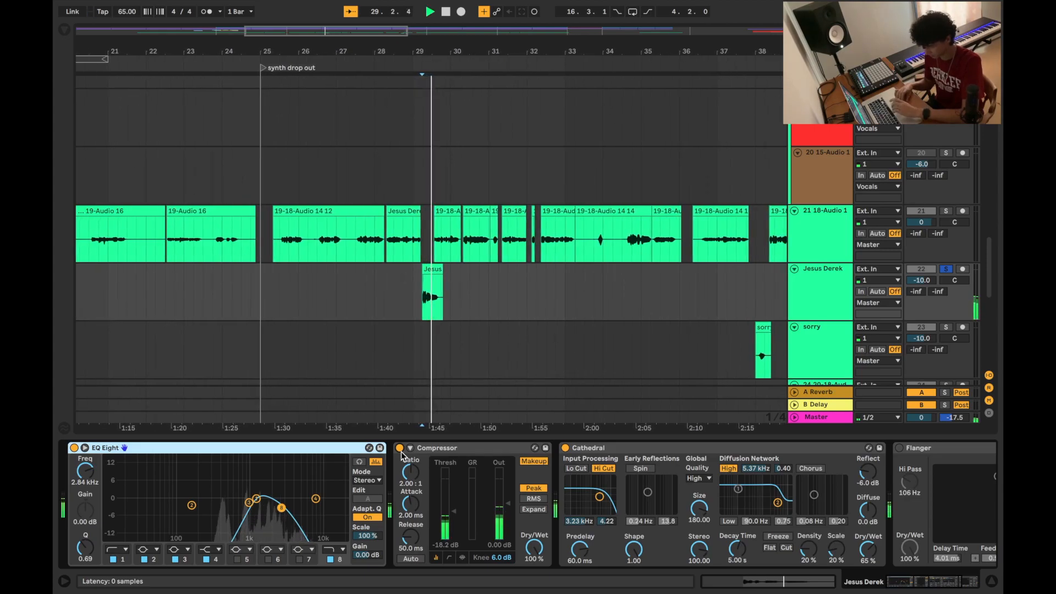
{"action": "scroll", "coordinate": [748, 500], "scroll_direction": "right", "scroll_amount": 5}
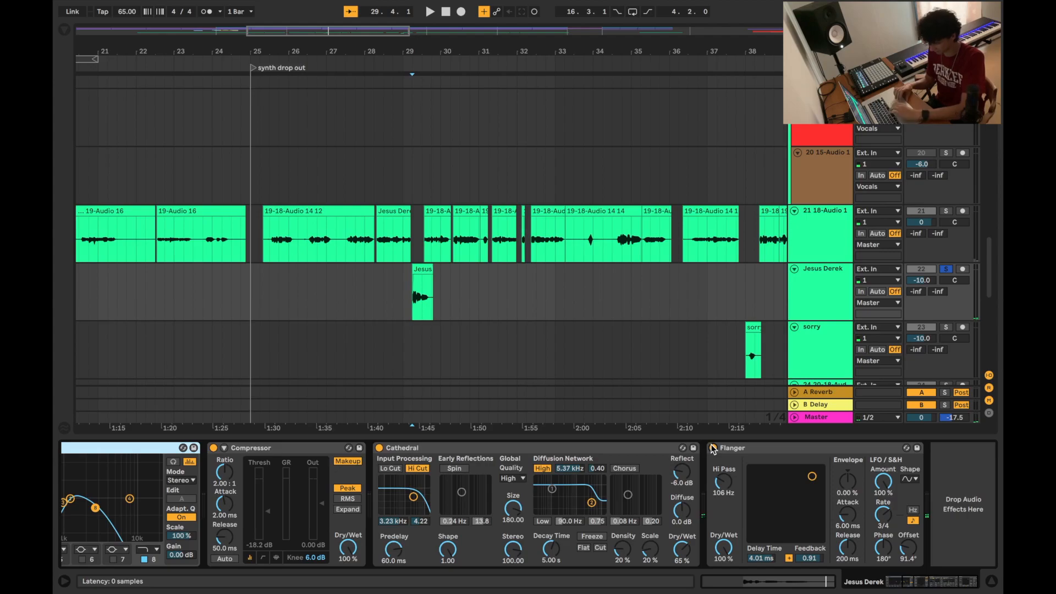
{"action": "key", "text": "space"}
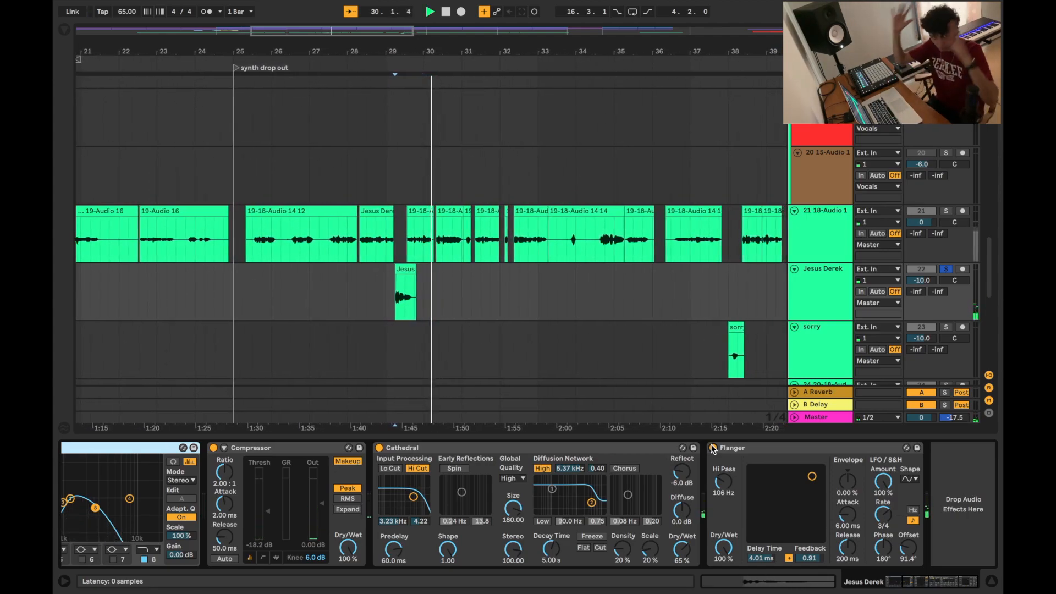
{"action": "key", "text": "space"}
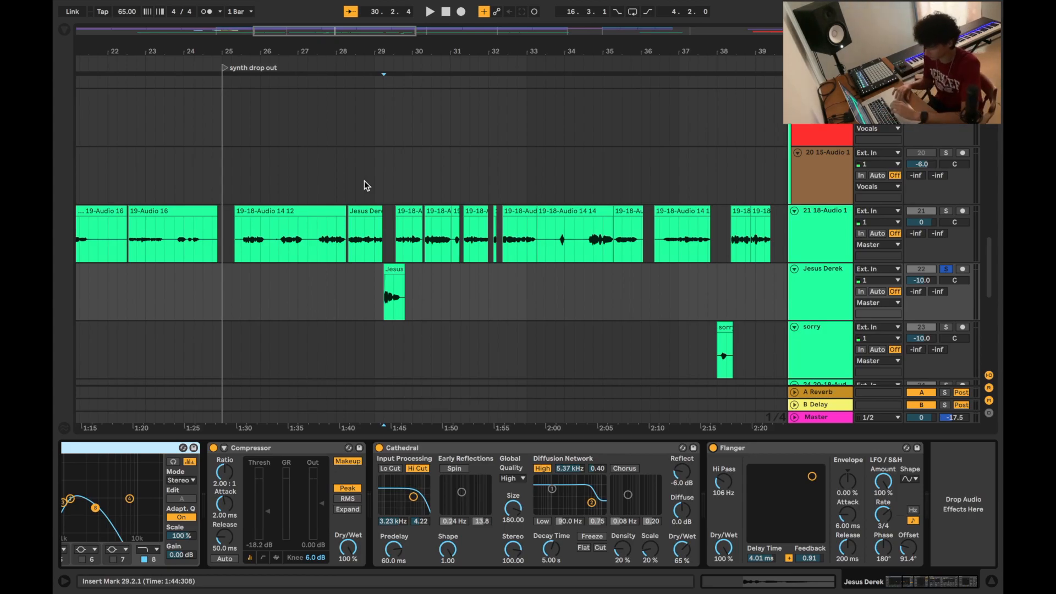
- Unsolo track 22 and play the full mix from 28.2.1 with the effect chain of track 21 displayed
{"action": "left_click", "coordinate": [345, 171]}
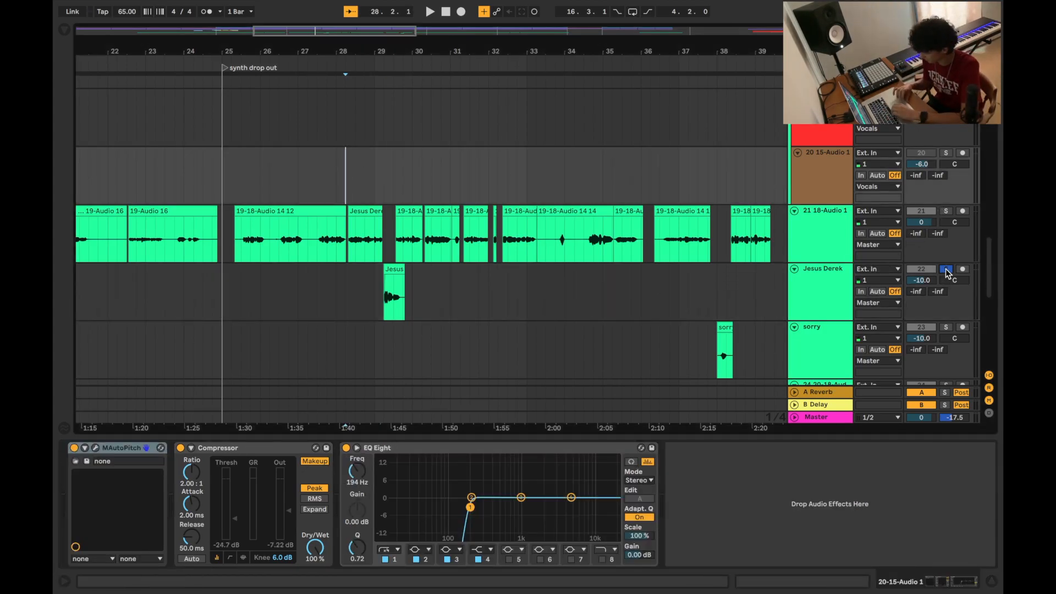
{"action": "key", "text": "space"}
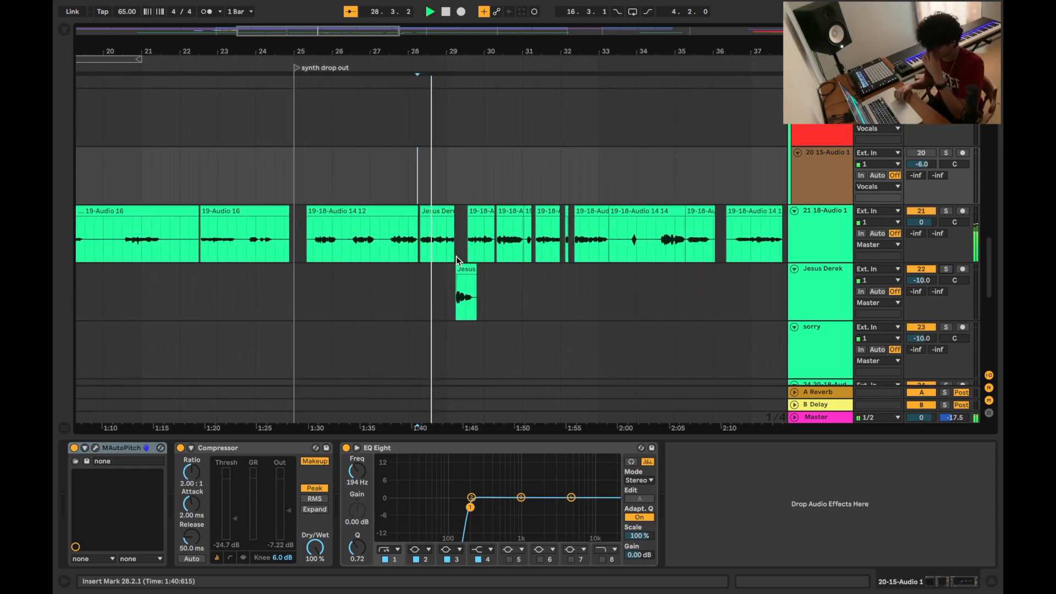
{"action": "left_click", "coordinate": [457, 259]}
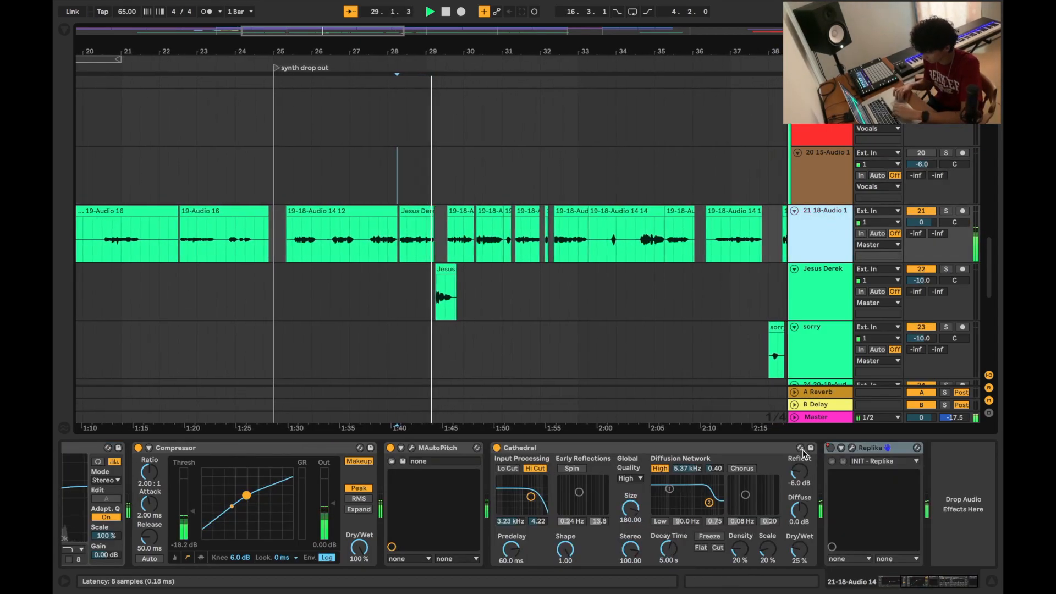
{"action": "key", "text": "Up"}
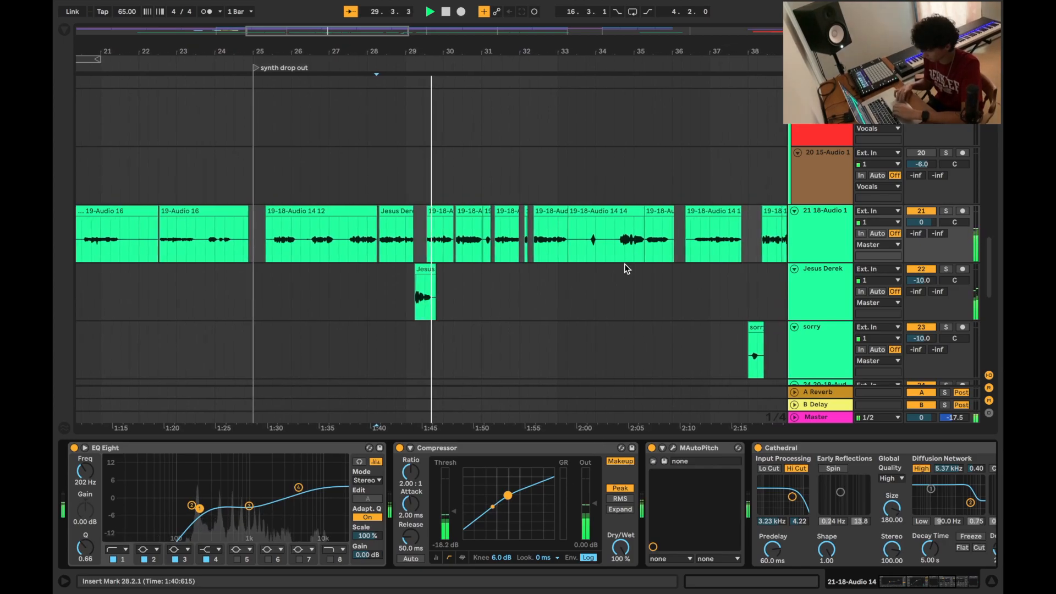
- Examine the drum, synth and vocal tracks while the arrangement plays, ending on track 21, and stop playback
{"action": "scroll", "coordinate": [624, 282], "scroll_direction": "up", "scroll_amount": 10}
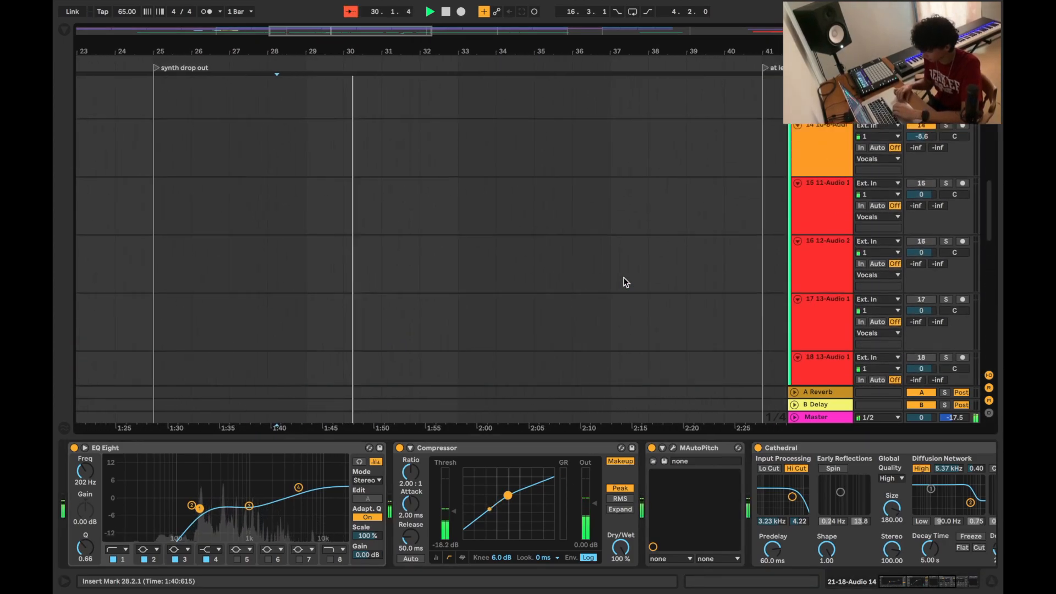
{"action": "scroll", "coordinate": [624, 278], "scroll_direction": "up", "scroll_amount": 8}
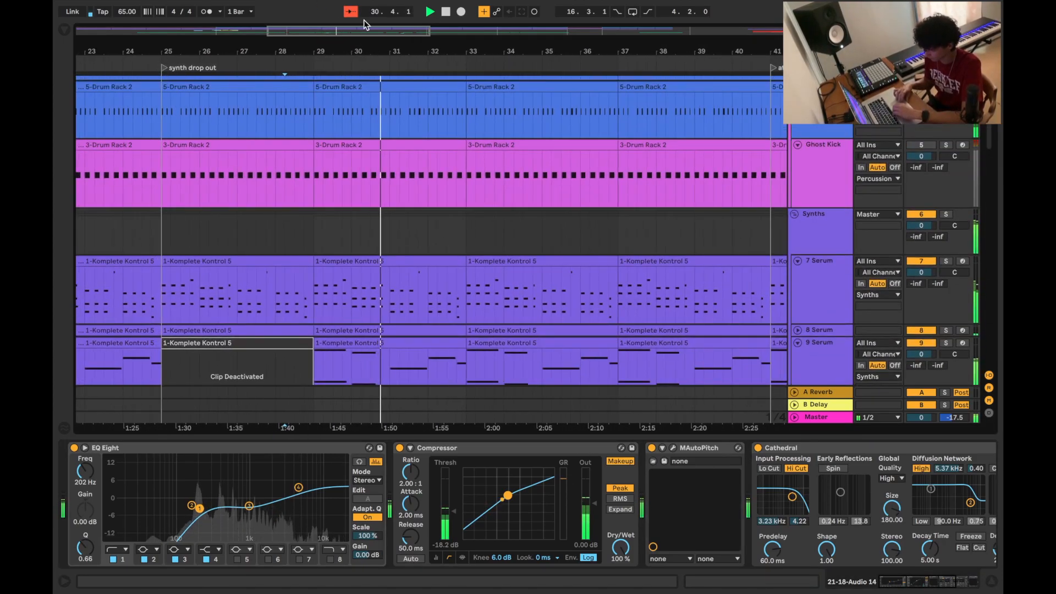
{"action": "left_click", "coordinate": [356, 15]}
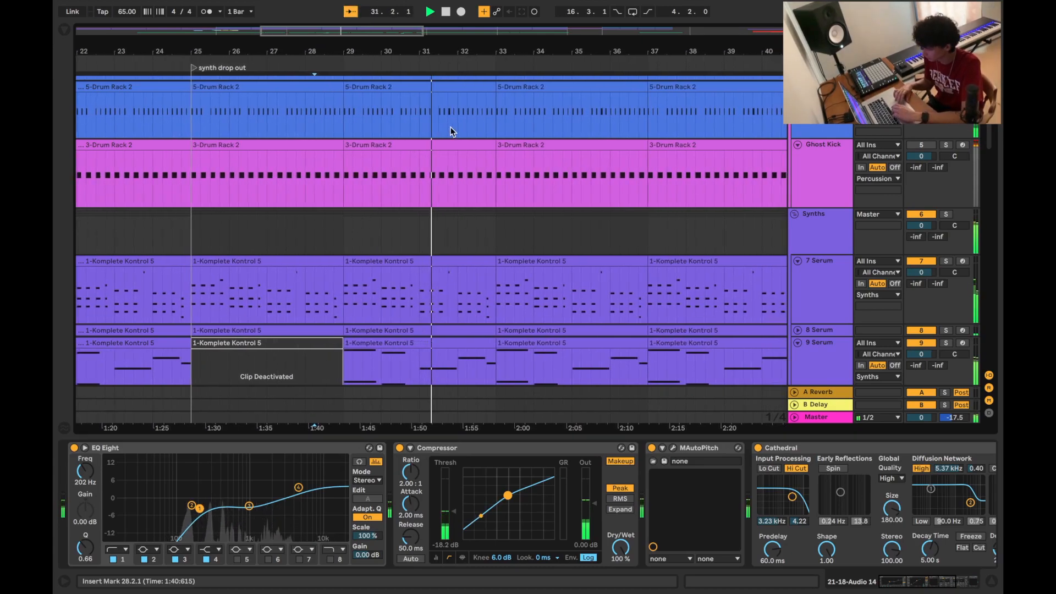
{"action": "scroll", "coordinate": [462, 160], "scroll_direction": "up", "scroll_amount": 5}
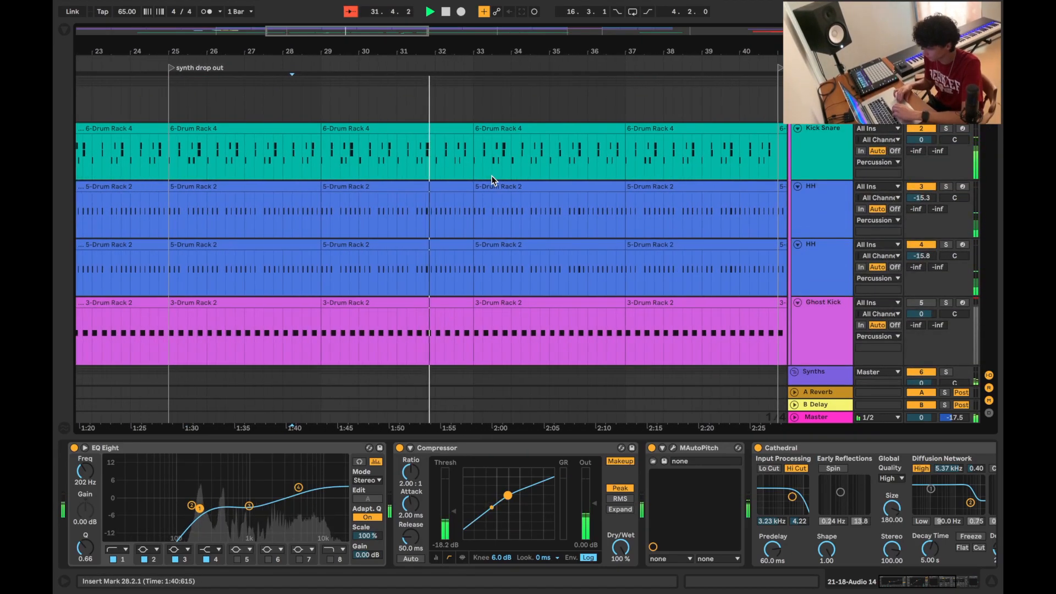
{"action": "scroll", "coordinate": [492, 179], "scroll_direction": "down", "scroll_amount": 3}
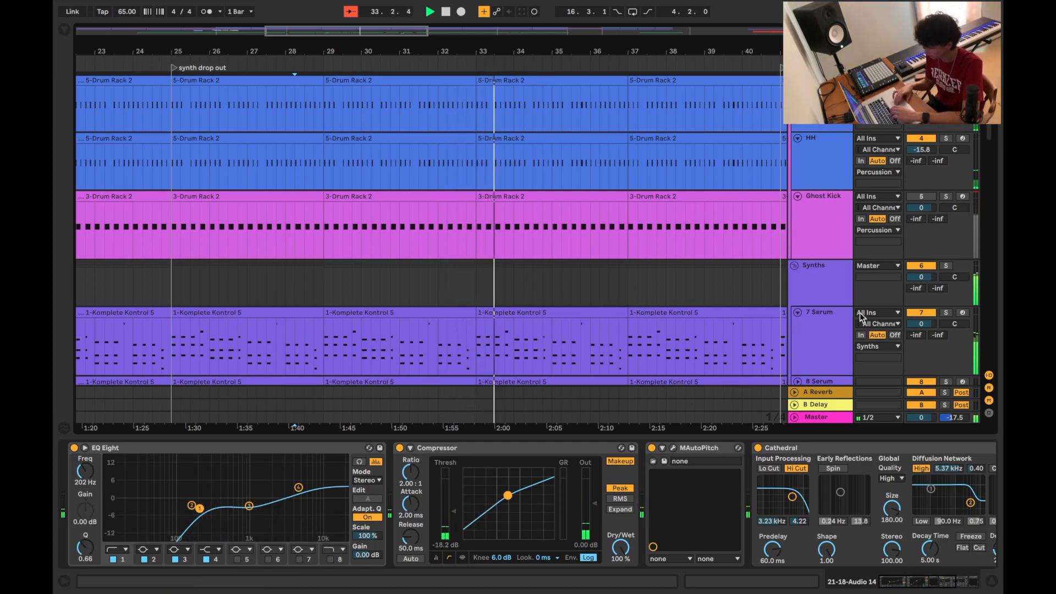
{"action": "scroll", "coordinate": [862, 317], "scroll_direction": "down", "scroll_amount": 15}
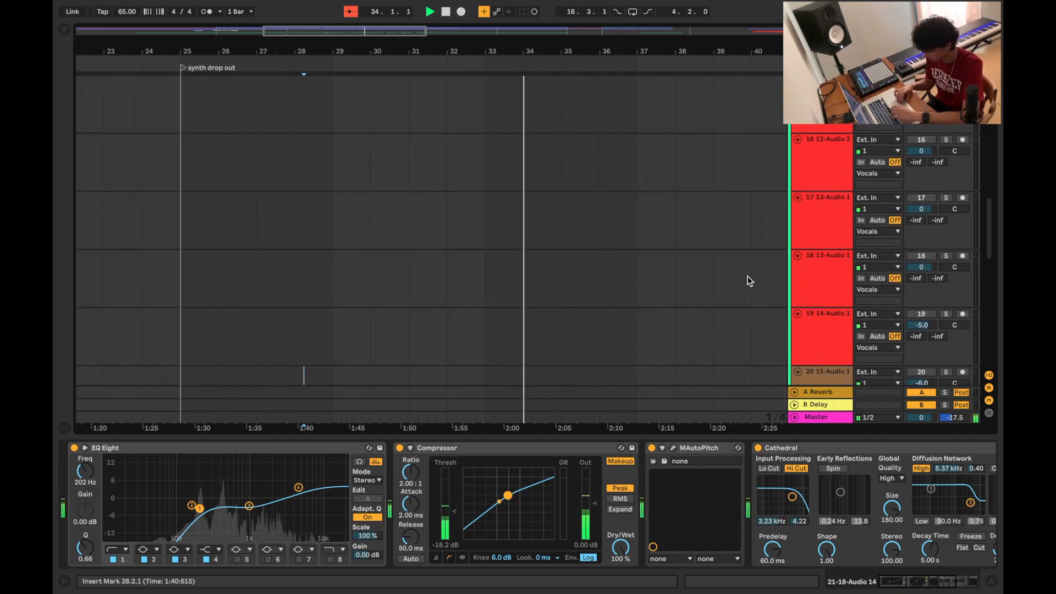
{"action": "scroll", "coordinate": [748, 280], "scroll_direction": "down", "scroll_amount": 5}
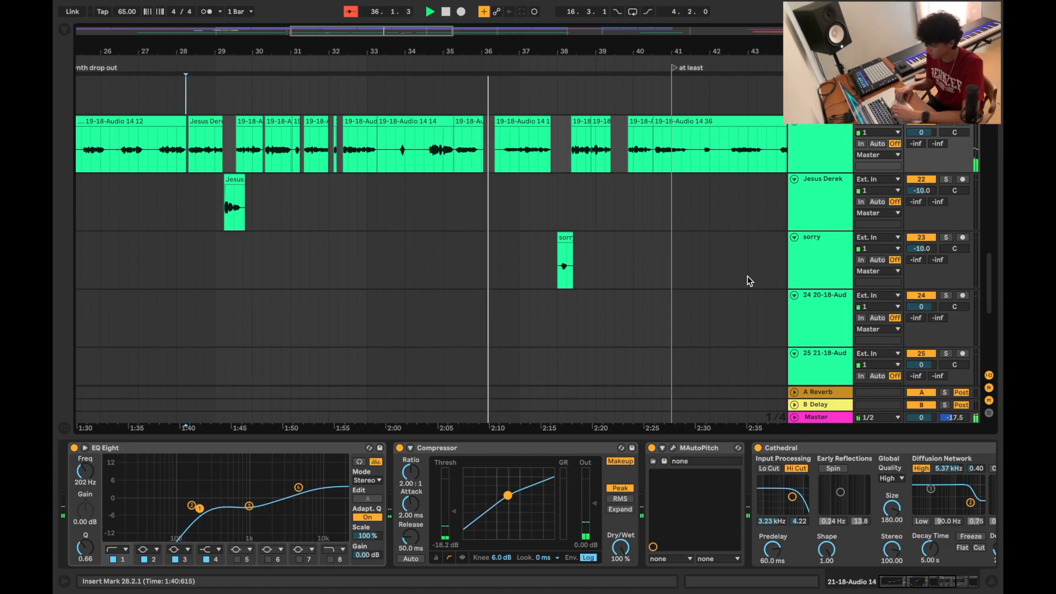
{"action": "scroll", "coordinate": [682, 283], "scroll_direction": "up", "scroll_amount": 2}
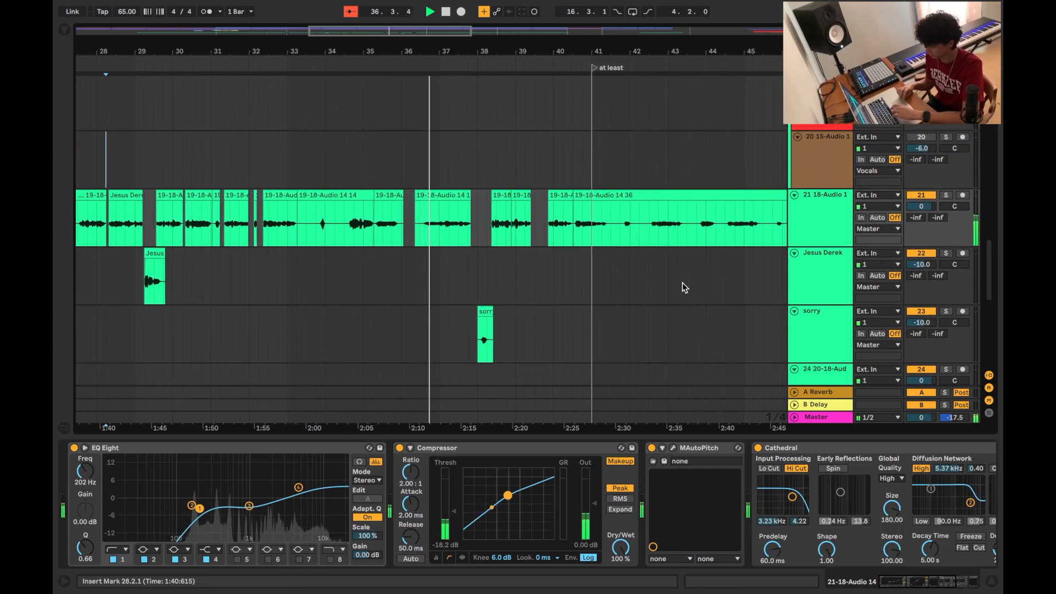
{"action": "left_click", "coordinate": [820, 217]}
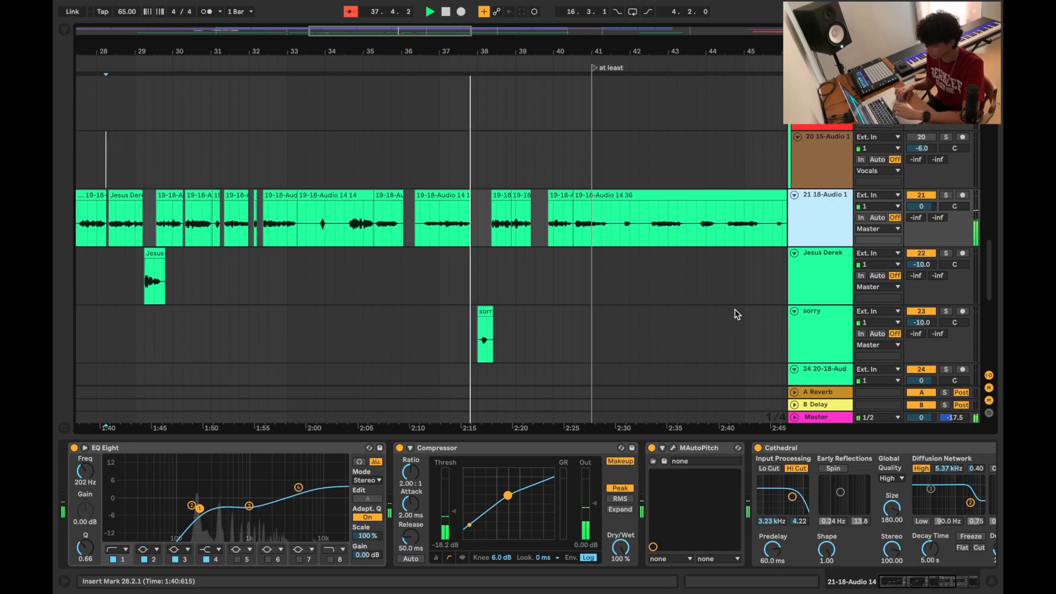
{"action": "key", "text": "space"}
- Compare the effect chain of the "sorry" track 23 with the one on vocal track 22
{"action": "left_click", "coordinate": [449, 162]}
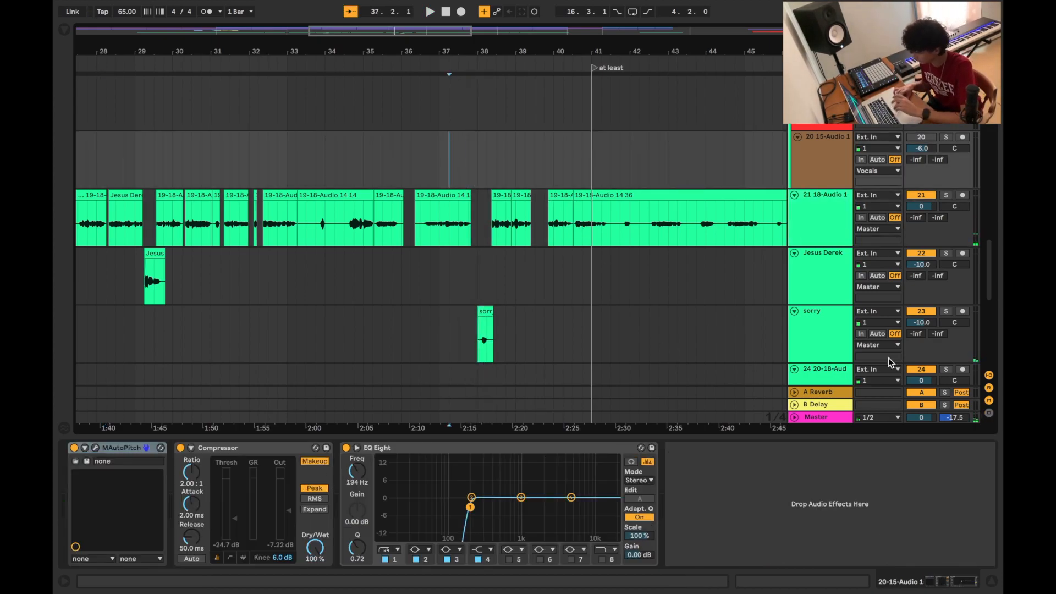
{"action": "left_click", "coordinate": [834, 318]}
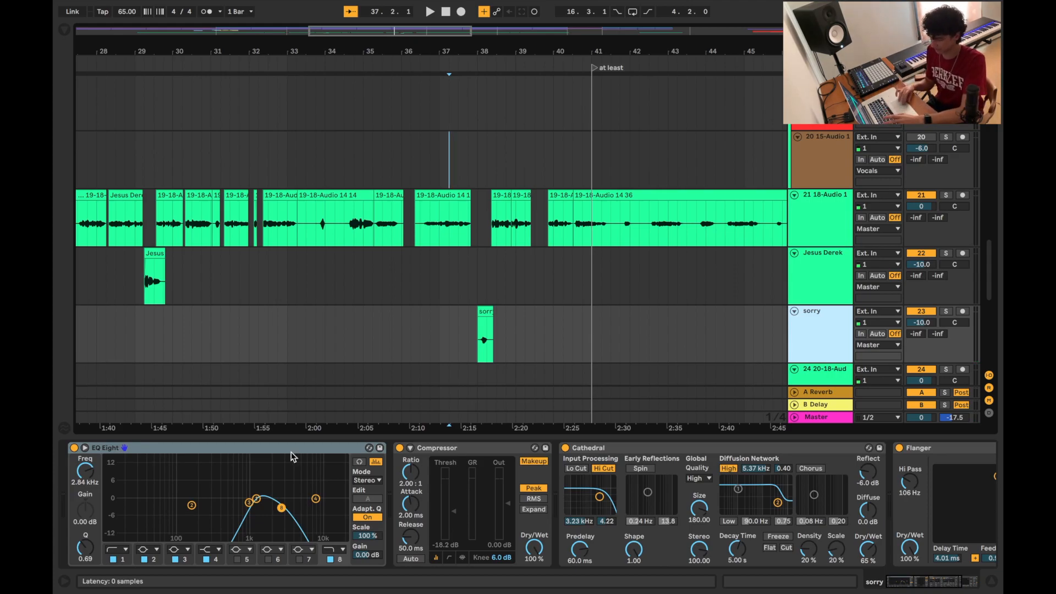
{"action": "left_click", "coordinate": [828, 268]}
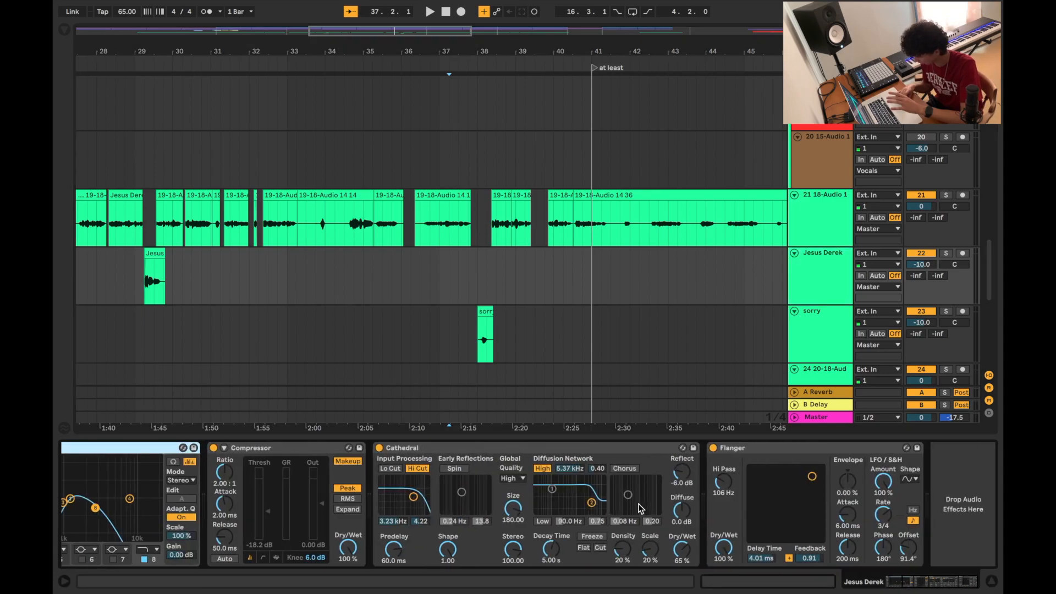
{"action": "scroll", "coordinate": [638, 507], "scroll_direction": "left", "scroll_amount": 2}
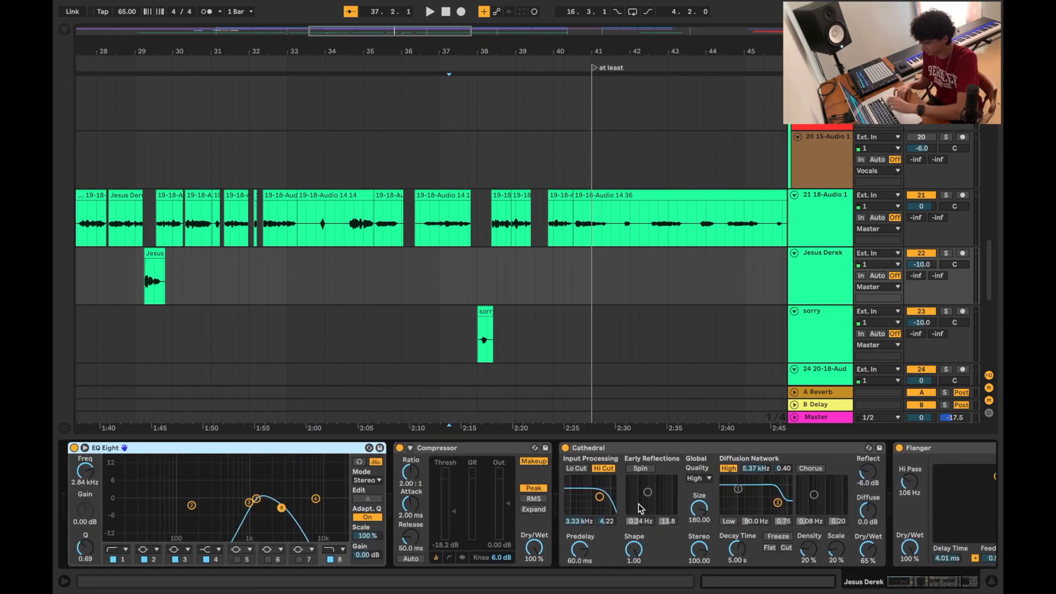
- Solo the "sorry" track, bypass EQ Eight, Compressor, Cathedral and Flanger, and audition its clip dry from 38.1.1
{"action": "left_click", "coordinate": [475, 286]}
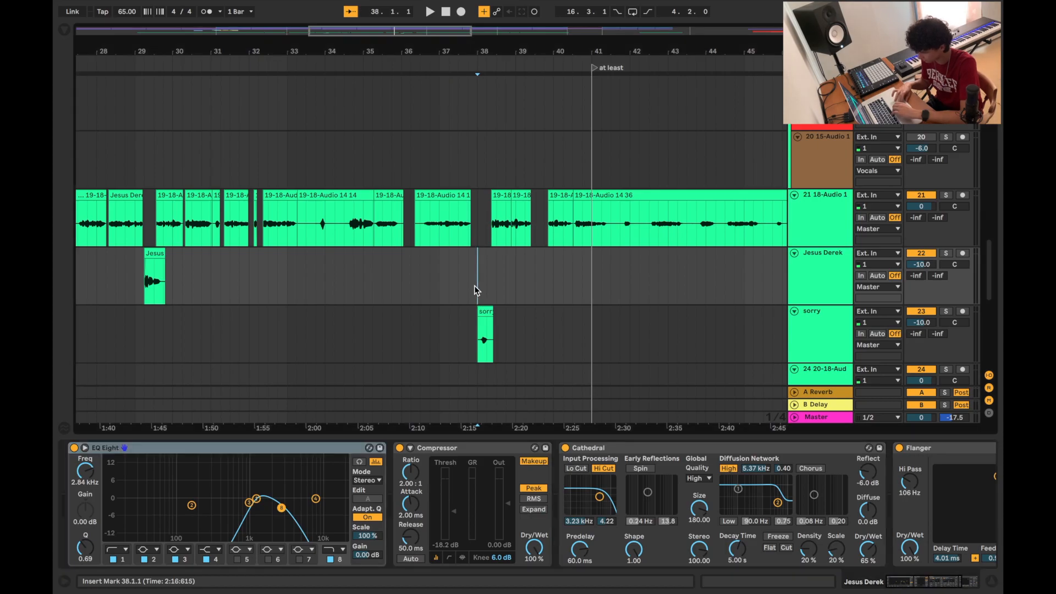
{"action": "left_click", "coordinate": [73, 447]}
{"action": "left_click", "coordinate": [566, 448]}
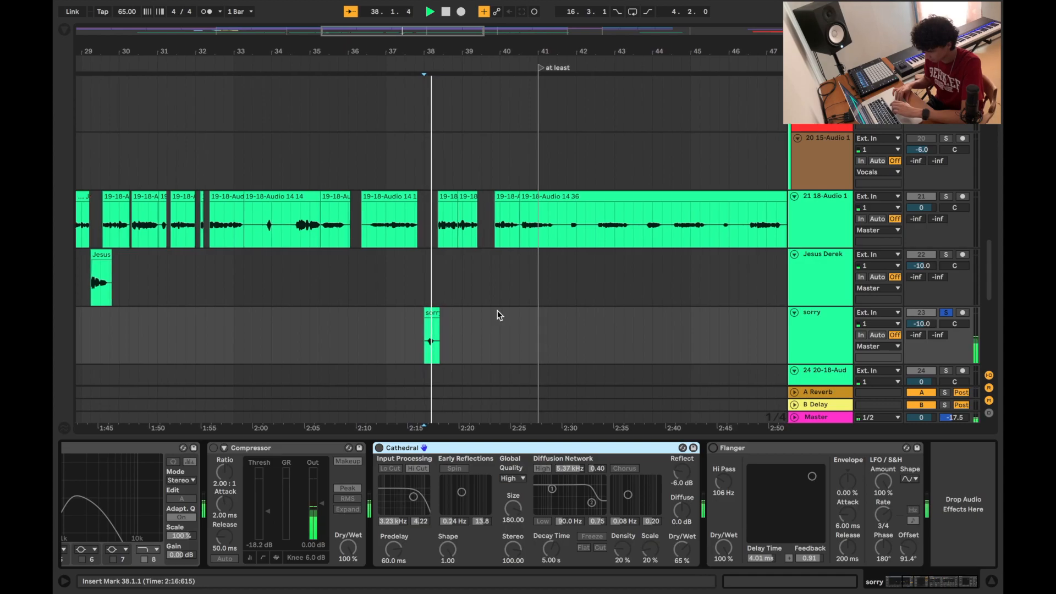
{"action": "key", "text": "space"}
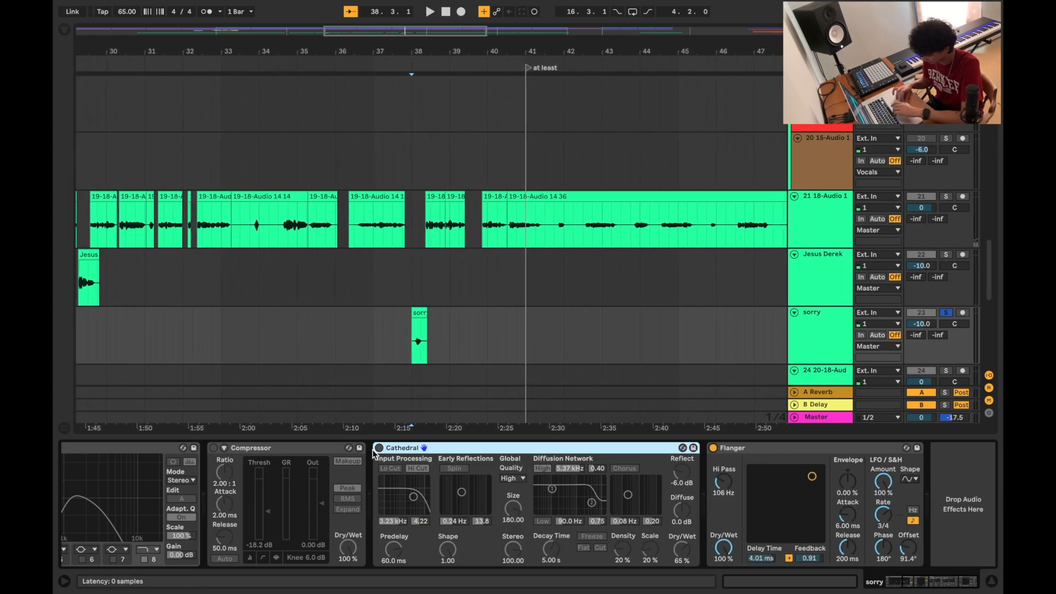
- Audition the "sorry" clip from 38.1.1 with Flanger on, adding Cathedral, Compressor and EQ Eight back during playback
{"action": "key", "text": "space"}
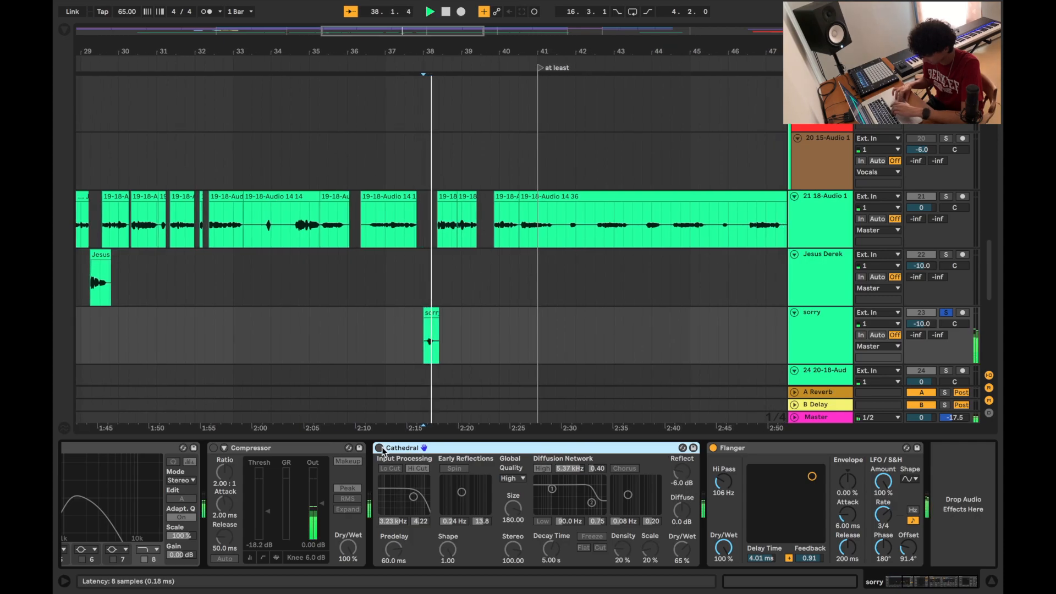
{"action": "left_click", "coordinate": [379, 448]}
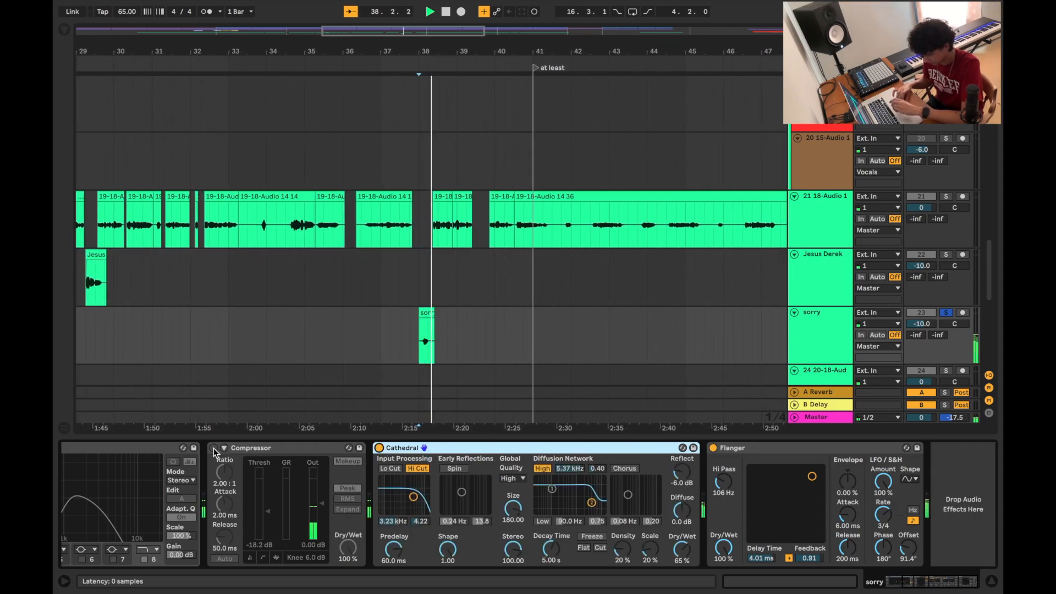
{"action": "scroll", "coordinate": [215, 453], "scroll_direction": "left", "scroll_amount": 5}
{"action": "left_click", "coordinate": [74, 448]}
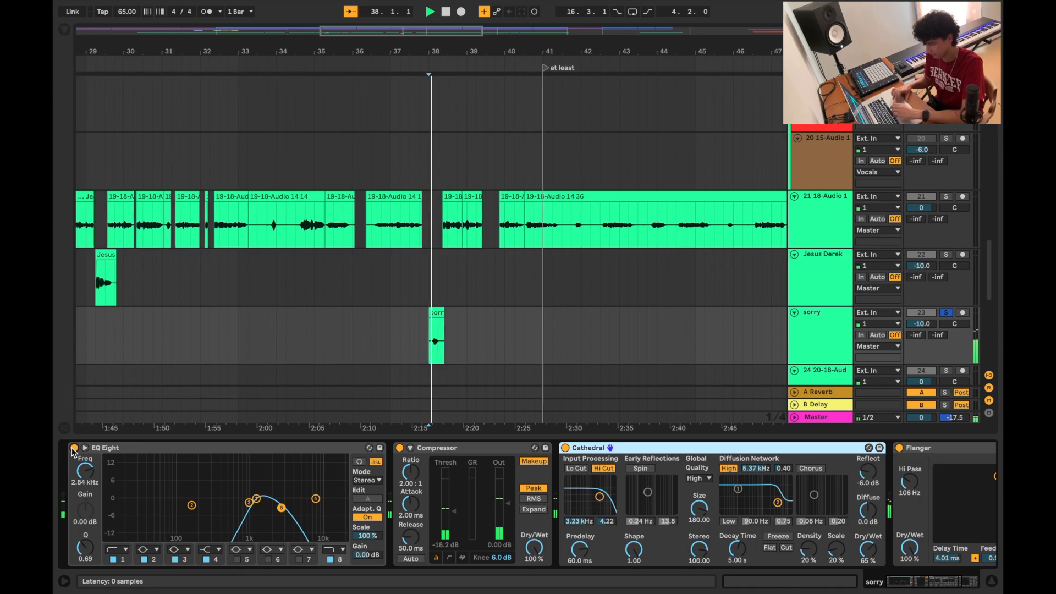
{"action": "key", "text": "space"}
- Display the effect chain of vocal track 22 and turn its Flanger on
{"action": "left_click", "coordinate": [807, 283]}
{"action": "left_click", "coordinate": [68, 448]}
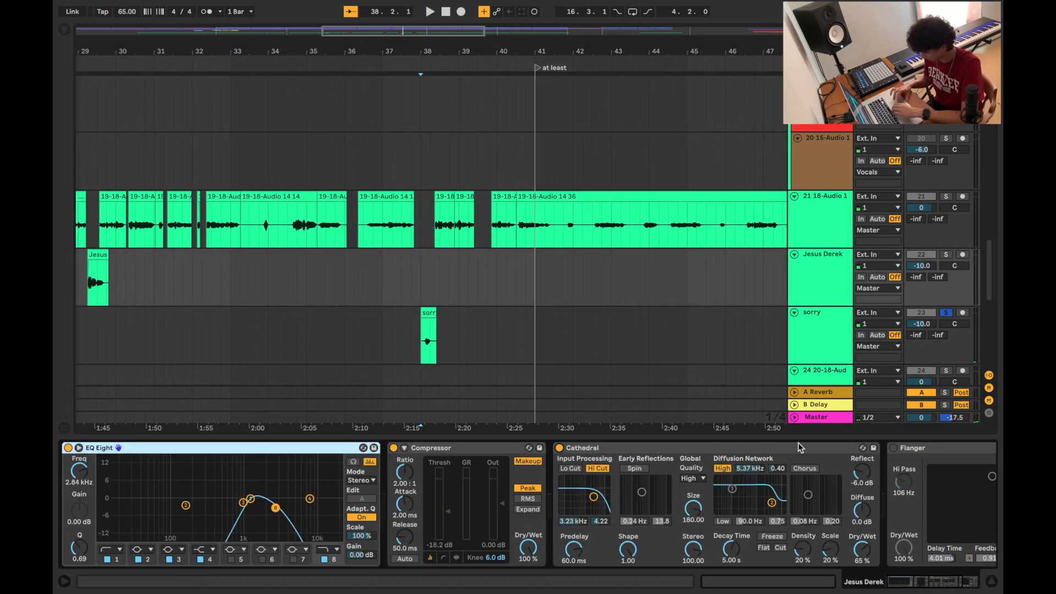
{"action": "left_click", "coordinate": [894, 449]}
{"action": "scroll", "coordinate": [641, 264], "scroll_direction": "left", "scroll_amount": 1}
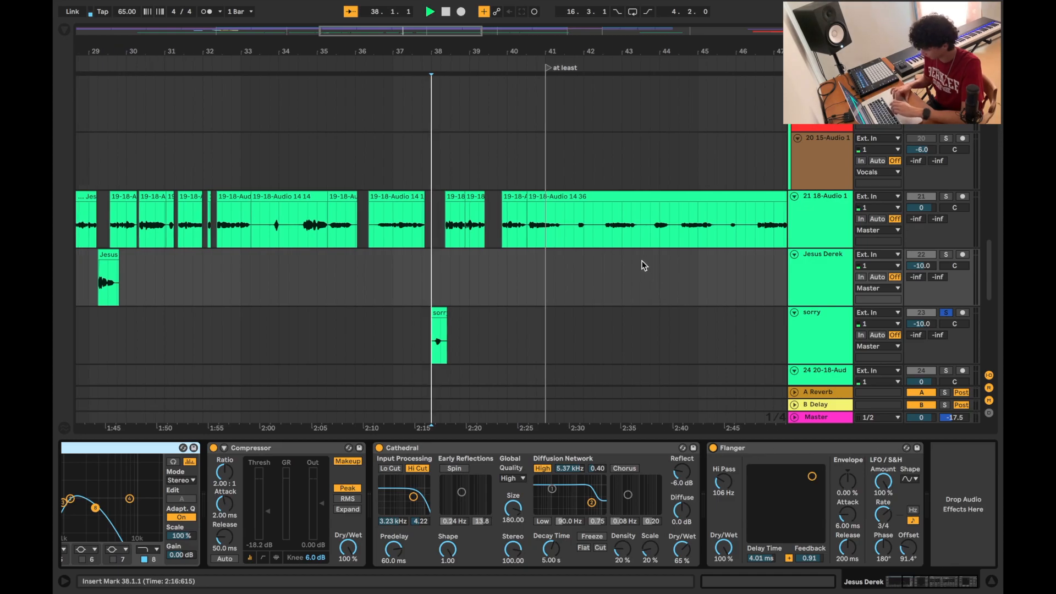
- Unsolo the "sorry" track and look through the synth and vocal tracks while the full mix plays from 38.1.1
{"action": "left_click", "coordinate": [946, 312]}
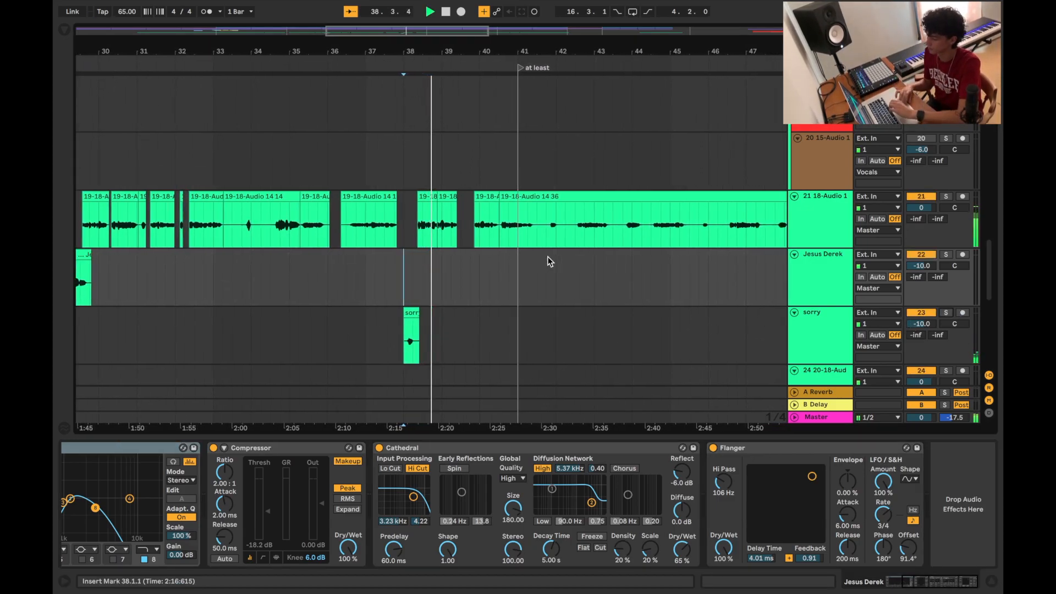
{"action": "scroll", "coordinate": [825, 198], "scroll_direction": "up", "scroll_amount": 10}
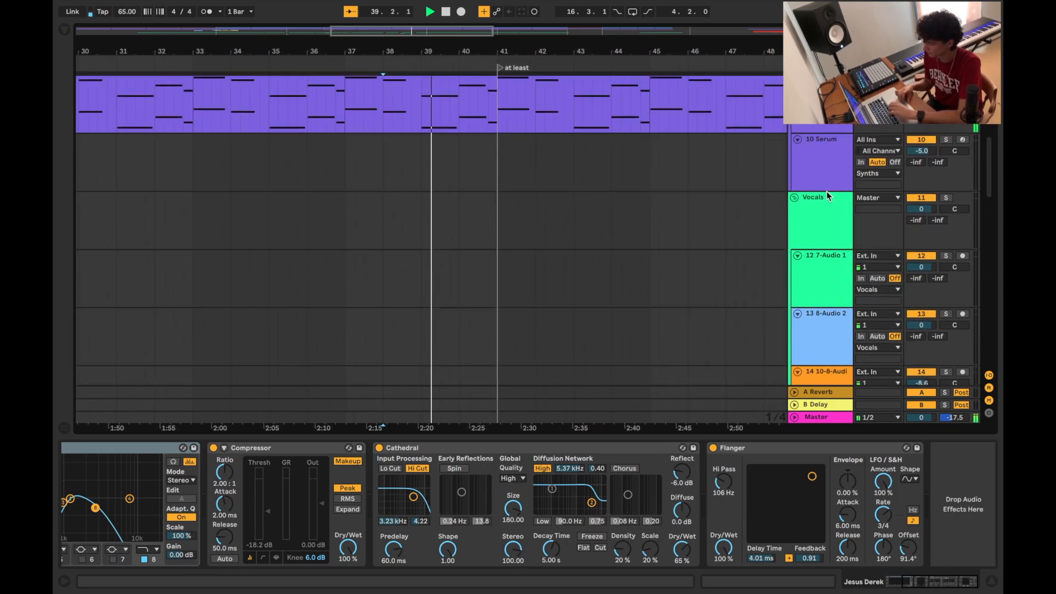
{"action": "scroll", "coordinate": [828, 196], "scroll_direction": "down", "scroll_amount": 10}
{"action": "scroll", "coordinate": [828, 196], "scroll_direction": "up", "scroll_amount": 8}
{"action": "scroll", "coordinate": [828, 196], "scroll_direction": "down", "scroll_amount": 5}
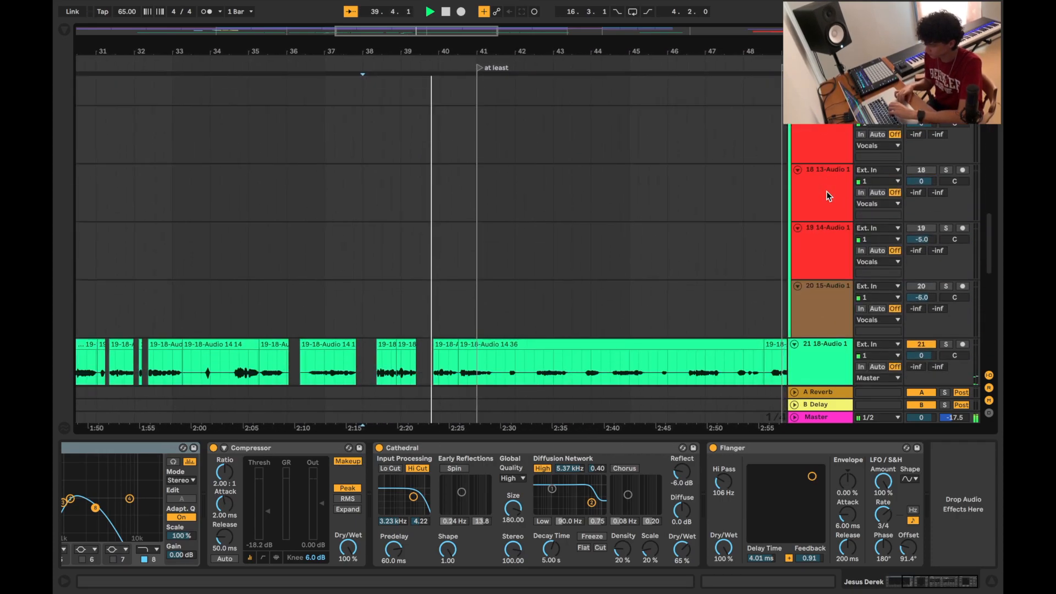
- Look through the drum and vocal tracks while the full mix plays, and display the effect chain of vocal track 21
{"action": "scroll", "coordinate": [828, 196], "scroll_direction": "down", "scroll_amount": 8}
{"action": "scroll", "coordinate": [827, 196], "scroll_direction": "up", "scroll_amount": 6}
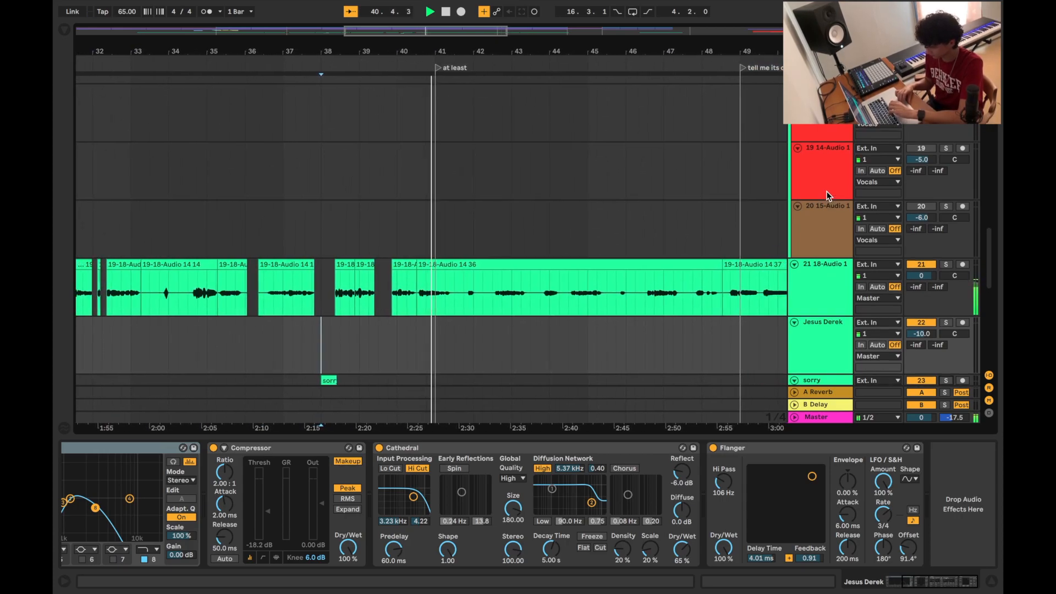
{"action": "scroll", "coordinate": [828, 196], "scroll_direction": "up", "scroll_amount": 15}
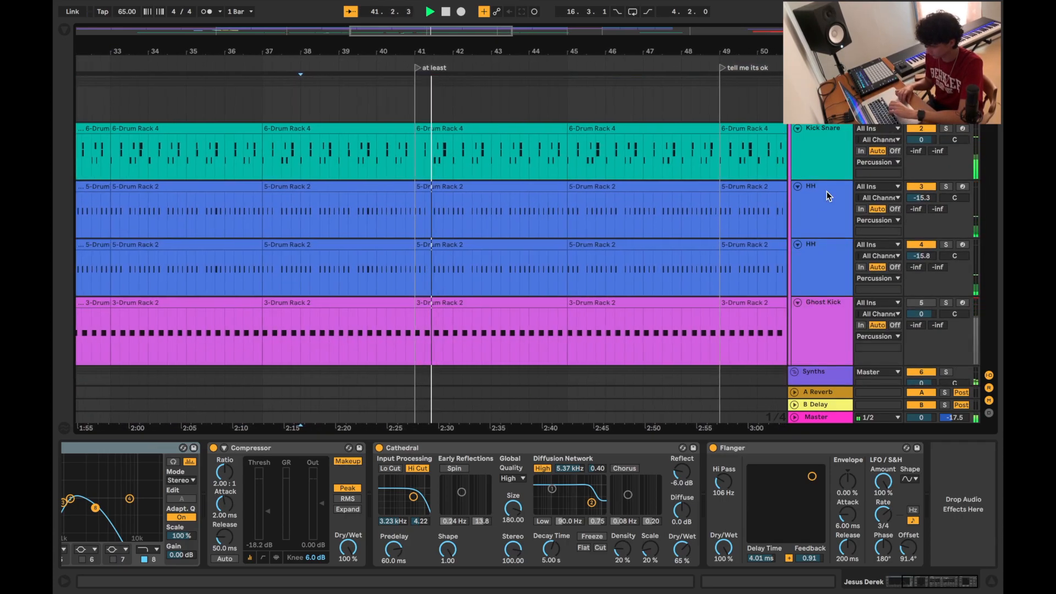
{"action": "scroll", "coordinate": [828, 196], "scroll_direction": "down", "scroll_amount": 15}
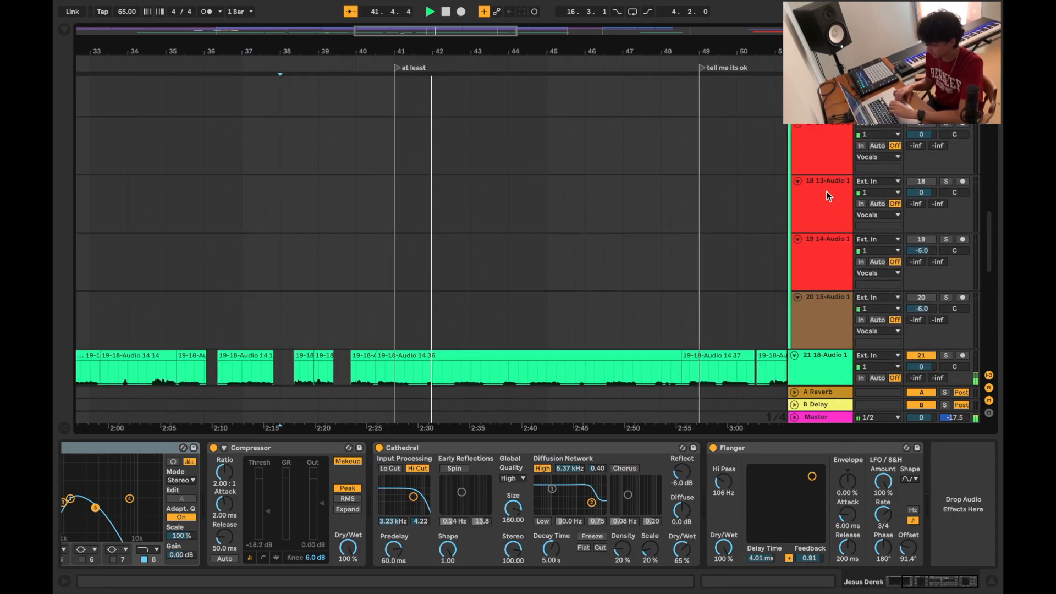
{"action": "scroll", "coordinate": [828, 196], "scroll_direction": "down", "scroll_amount": 10}
{"action": "scroll", "coordinate": [828, 196], "scroll_direction": "up", "scroll_amount": 6}
{"action": "left_click", "coordinate": [823, 237]}
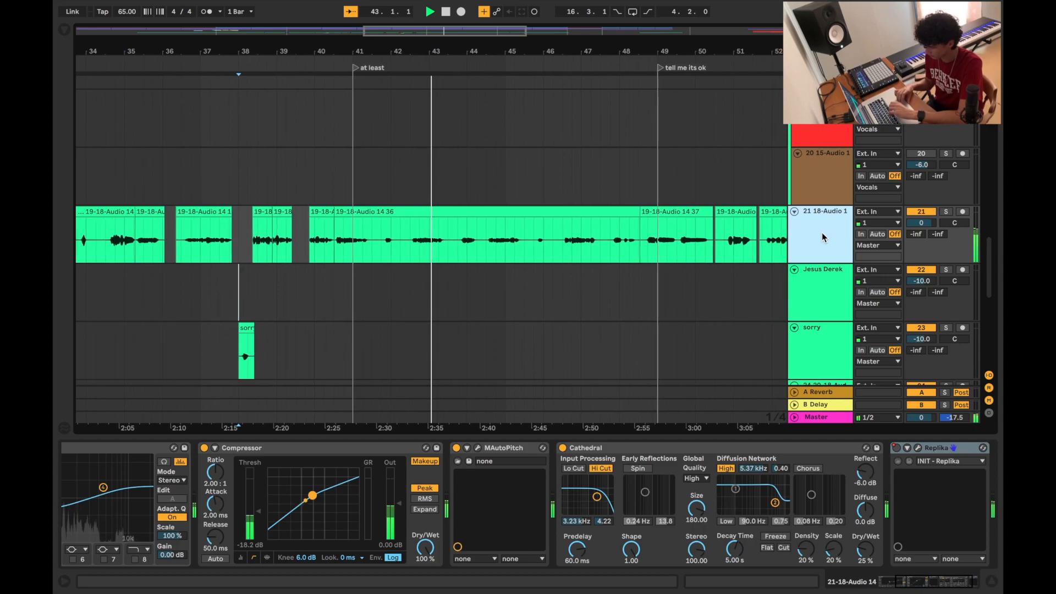
{"action": "scroll", "coordinate": [708, 449], "scroll_direction": "left", "scroll_amount": 5}
- Hide the browser in Session View to inspect the mixer channels during playback, and return to the Arrangement View
{"action": "key", "text": "Tab"}
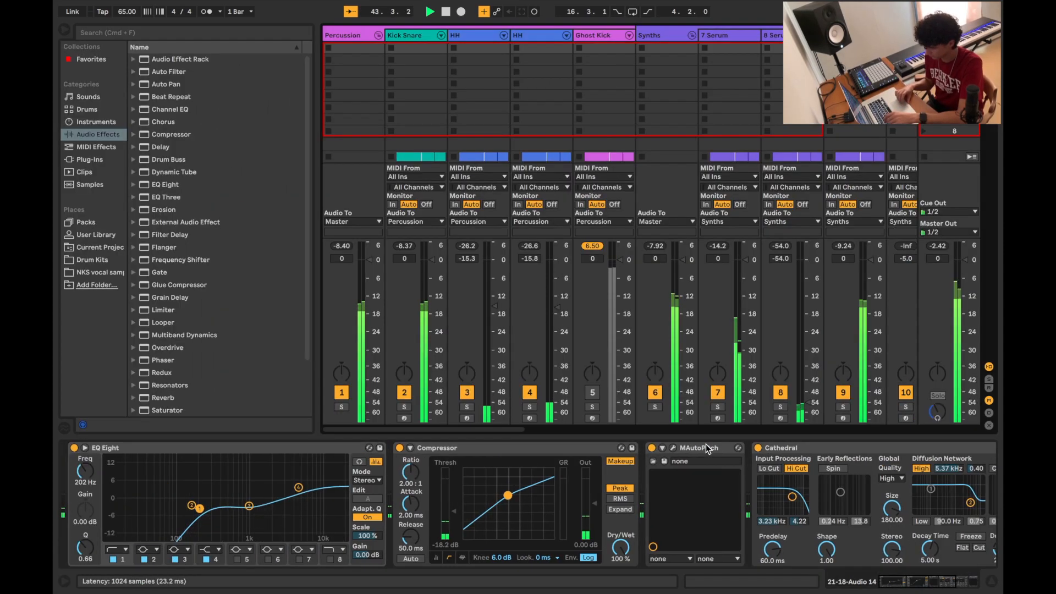
{"action": "left_click", "coordinate": [64, 30]}
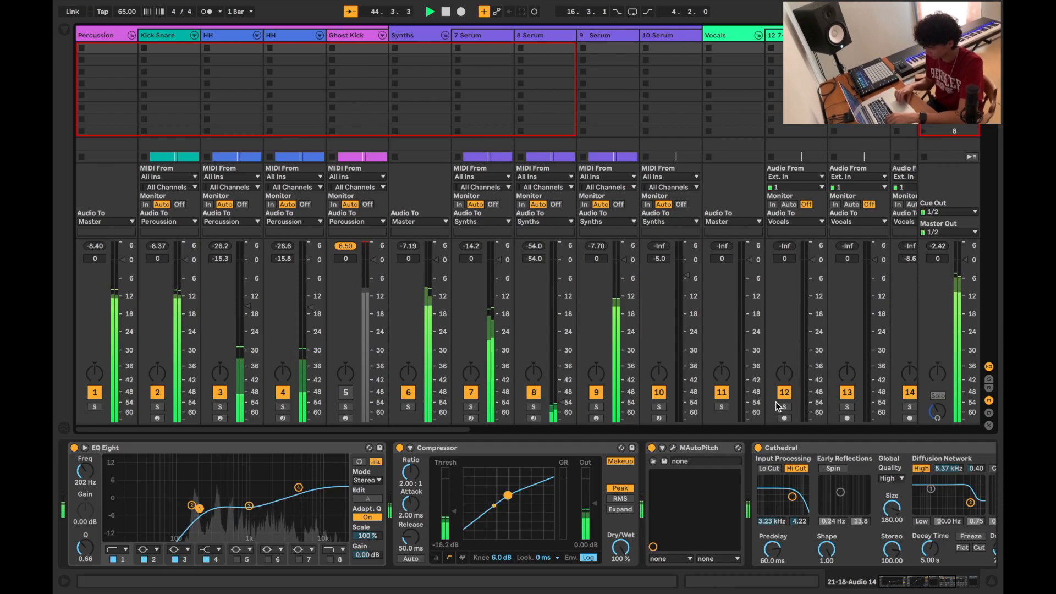
{"action": "key", "text": "Tab"}
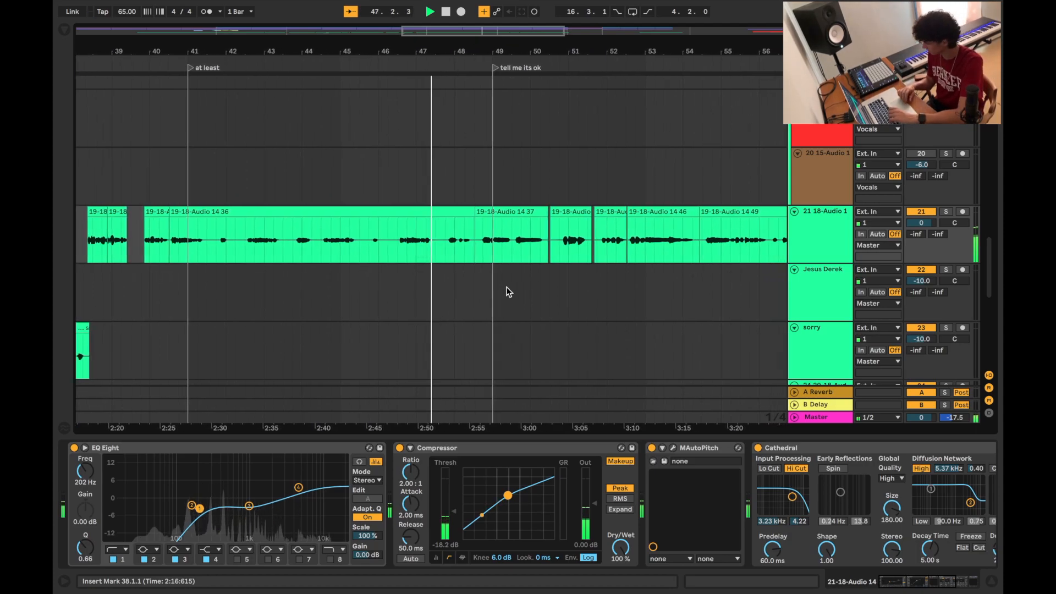
- Look over the synth and vocal tracks around the "tell me its ok" section during playback, and stop the song
{"action": "scroll", "coordinate": [420, 275], "scroll_direction": "up", "scroll_amount": 3}
{"action": "scroll", "coordinate": [420, 273], "scroll_direction": "up", "scroll_amount": 10}
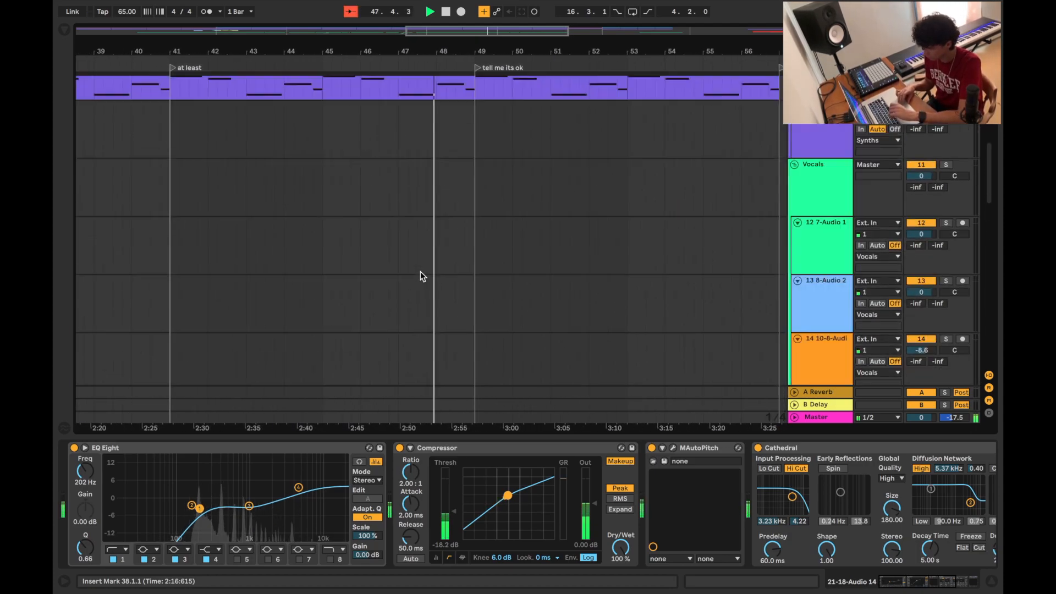
{"action": "scroll", "coordinate": [420, 272], "scroll_direction": "down", "scroll_amount": 10}
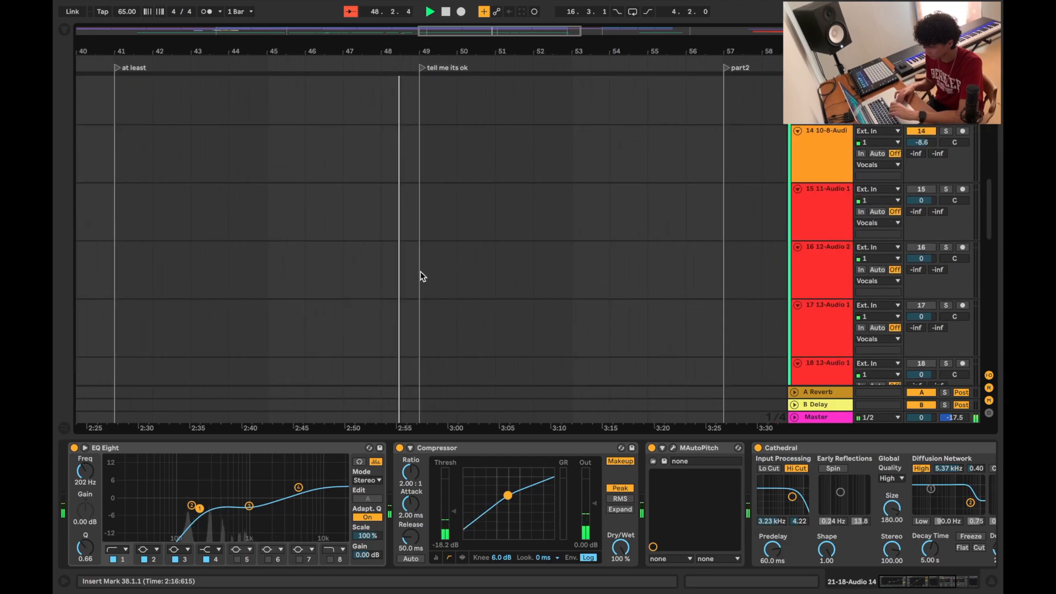
{"action": "scroll", "coordinate": [420, 271], "scroll_direction": "up", "scroll_amount": 1}
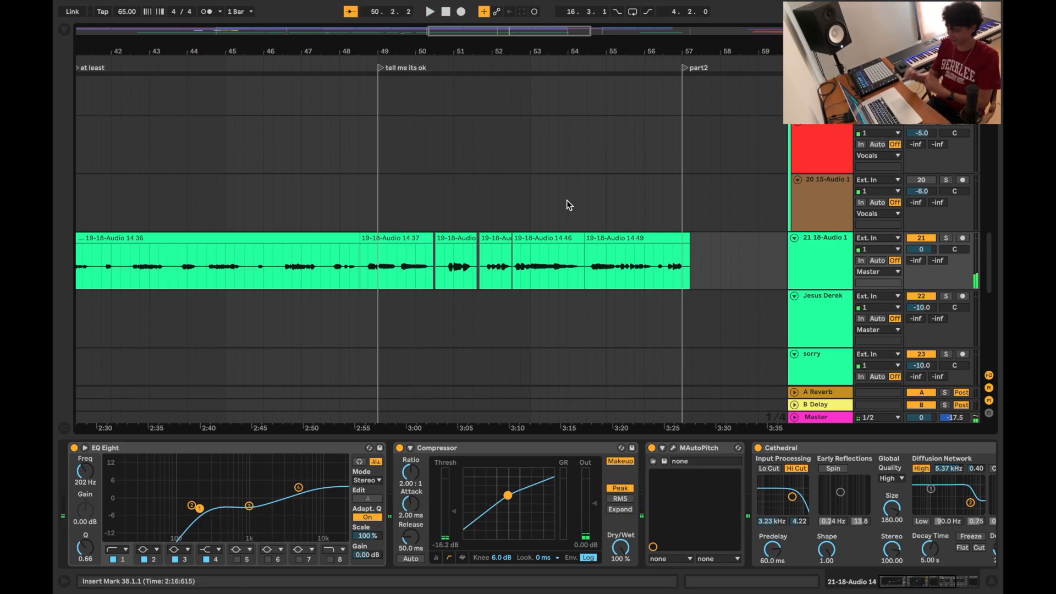
- Solo vocal track 21 and audition its clips from 49.1.1 with MAutoPitch off
{"action": "left_click", "coordinate": [380, 194]}
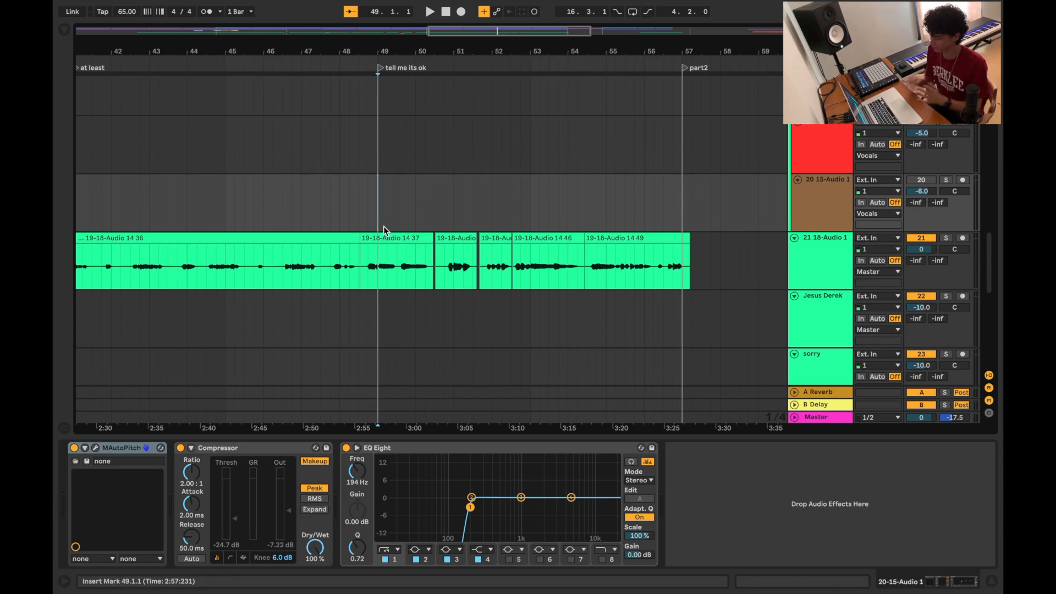
{"action": "left_click", "coordinate": [292, 241]}
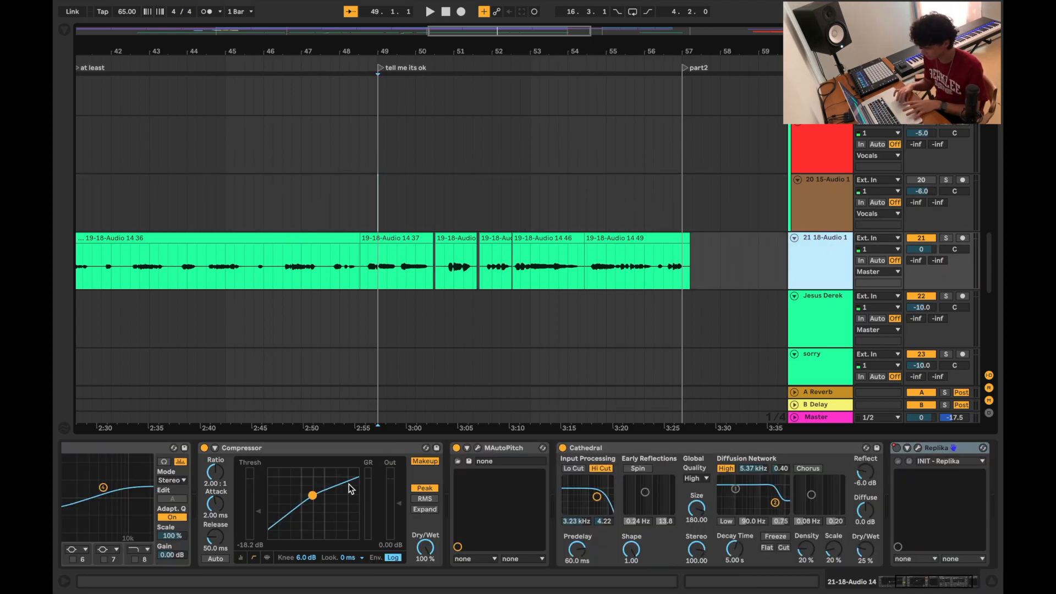
{"action": "scroll", "coordinate": [381, 466], "scroll_direction": "left", "scroll_amount": 5}
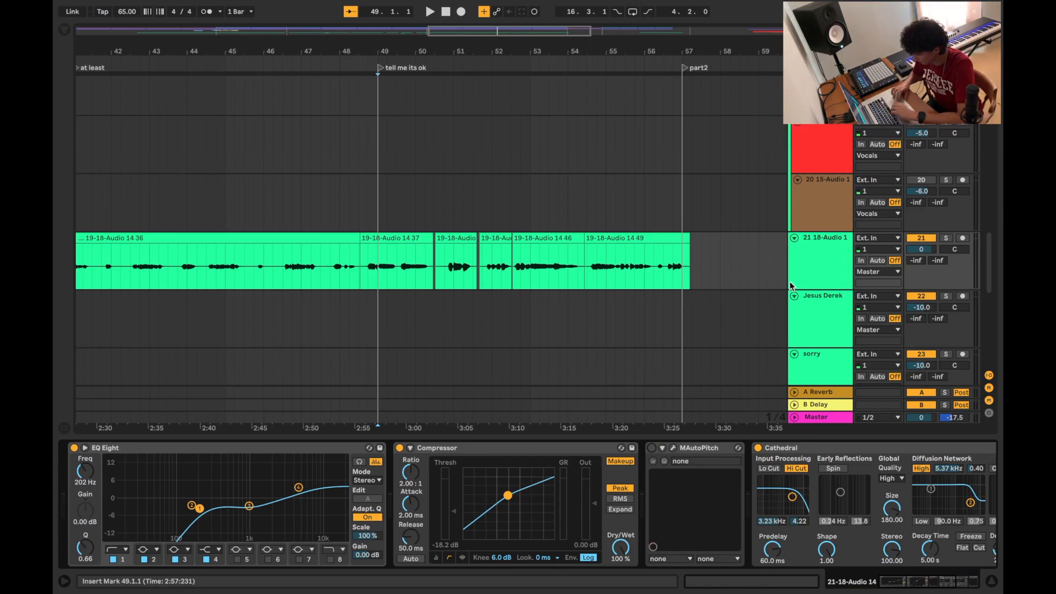
{"action": "left_click", "coordinate": [849, 248]}
{"action": "left_click", "coordinate": [946, 238]}
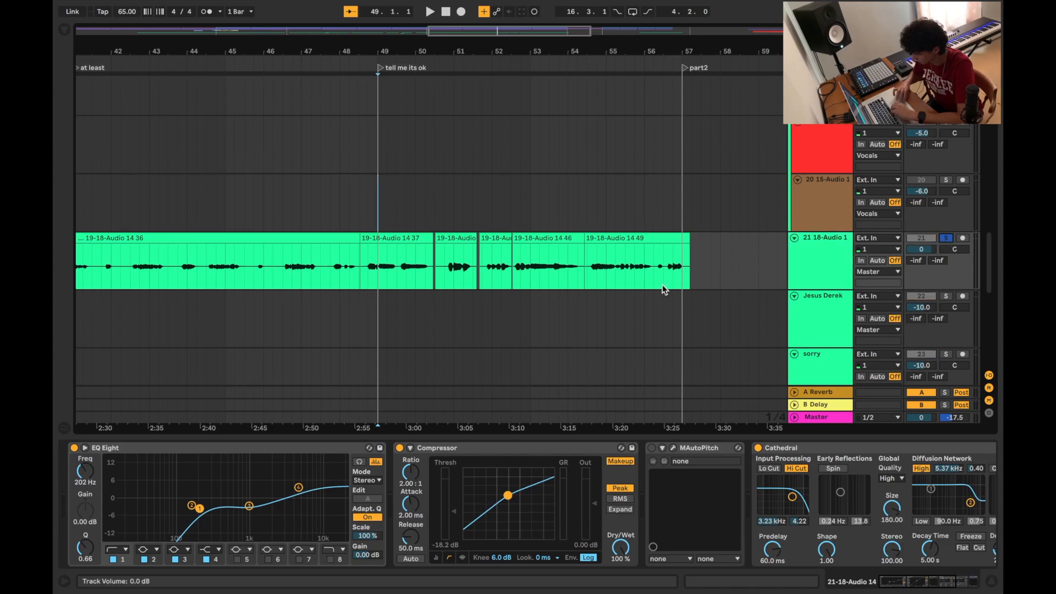
{"action": "key", "text": "space"}
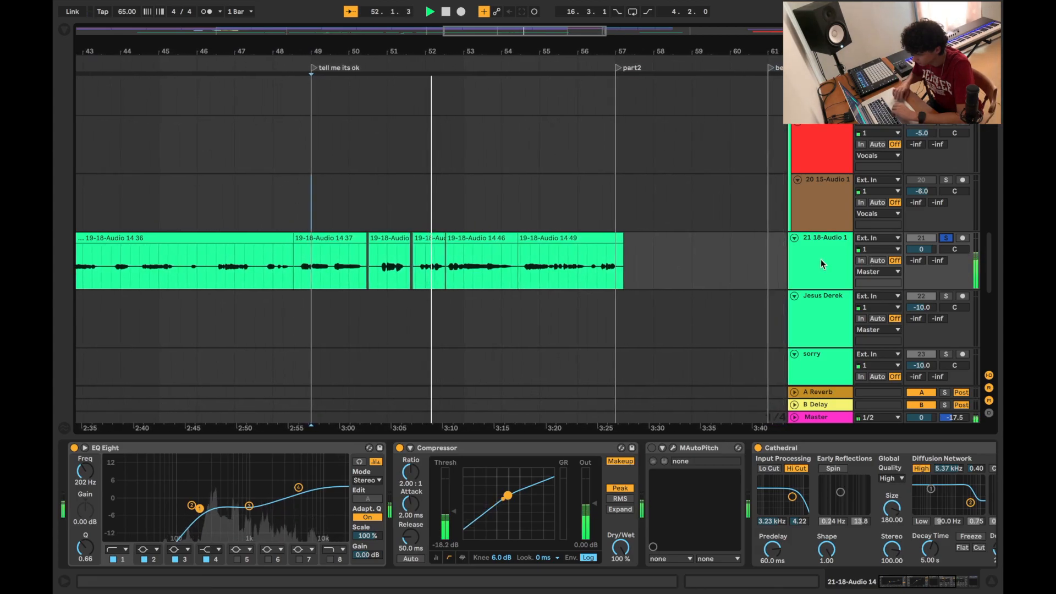
- Turn MAutoPitch on for vocal track 21 and audition the soloed track again from 49.1.1
{"action": "left_click", "coordinate": [314, 222]}
{"action": "key", "text": "space"}
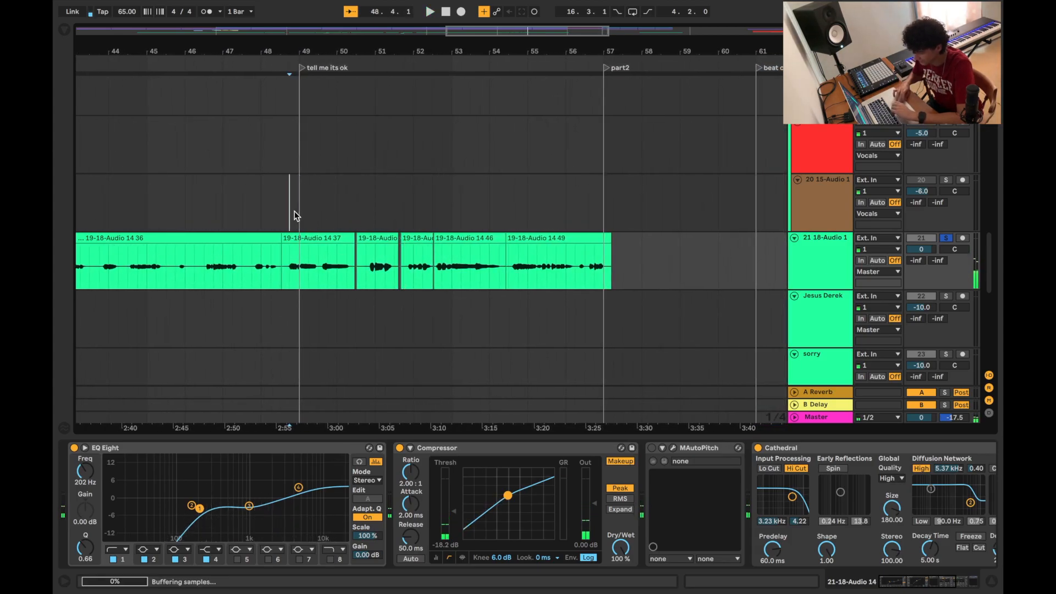
{"action": "left_click", "coordinate": [304, 213]}
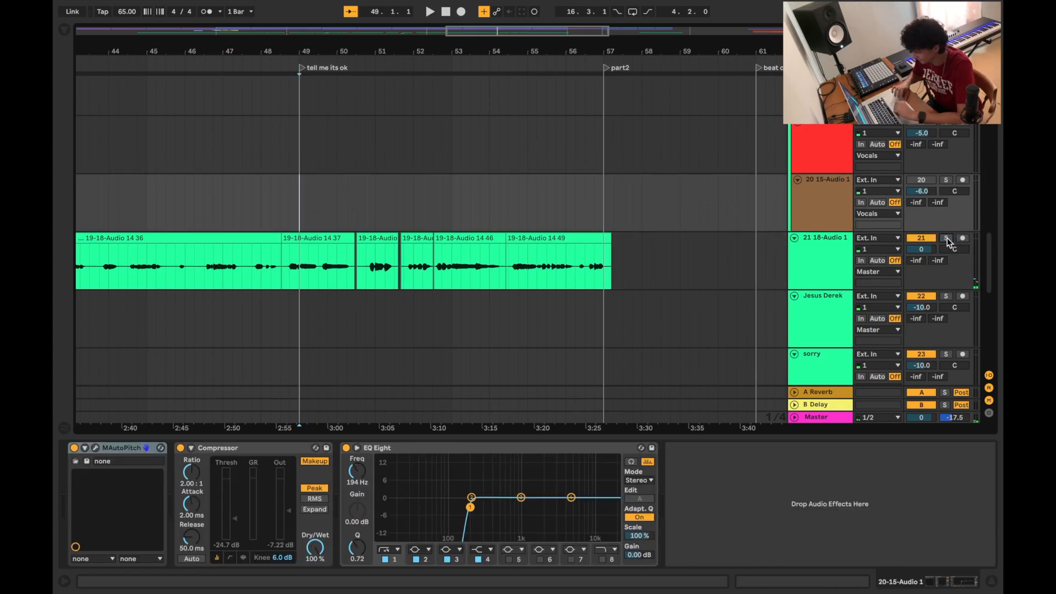
{"action": "left_click", "coordinate": [807, 242]}
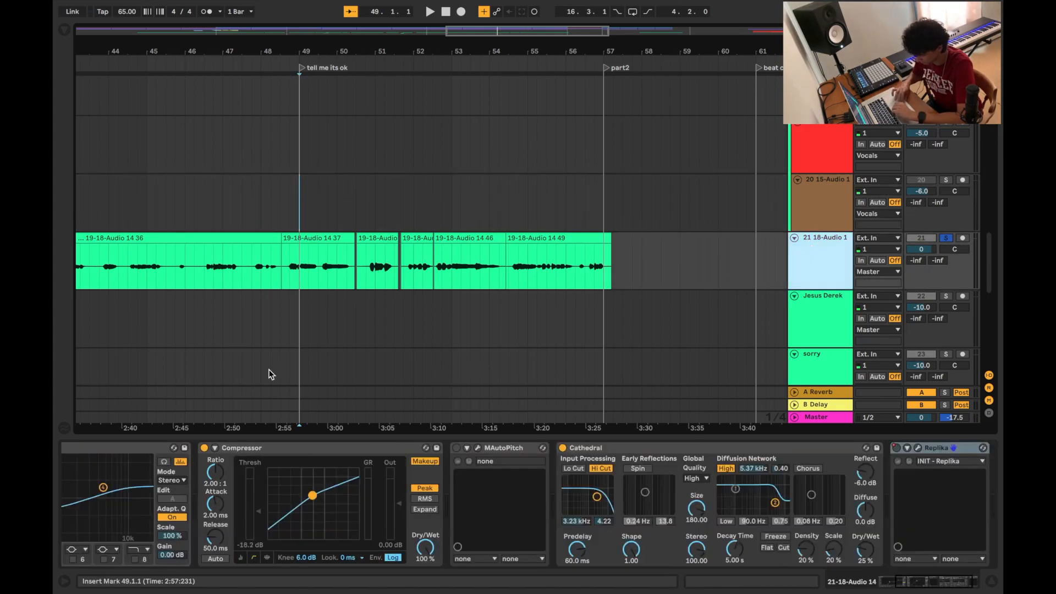
{"action": "left_click", "coordinate": [456, 449]}
{"action": "key", "text": "space"}
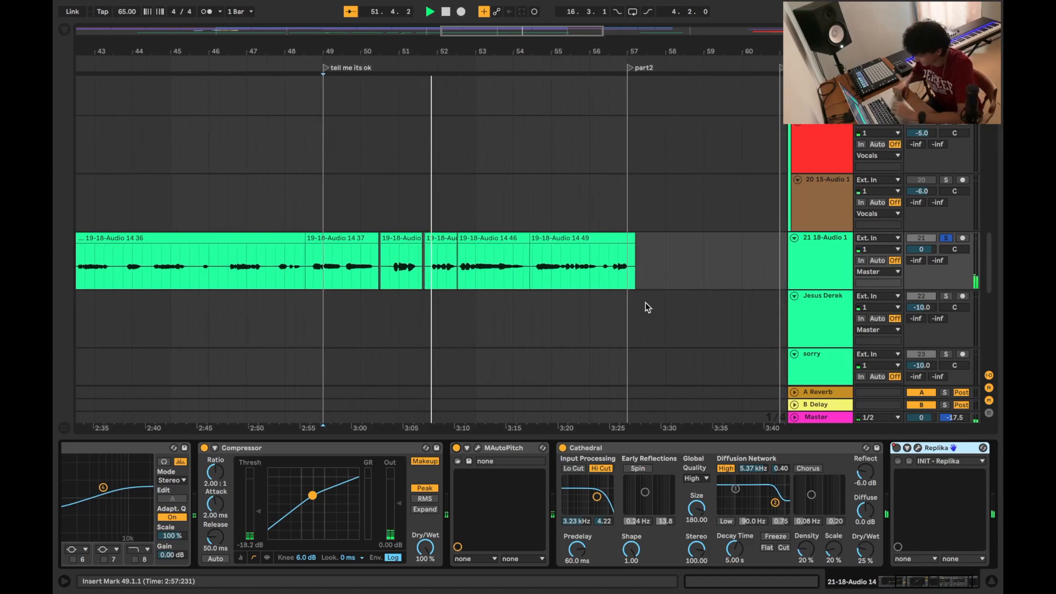
- Unsolo vocal track 21 and look through the drum and synth tracks while the full mix plays up to part2
{"action": "left_click", "coordinate": [948, 238]}
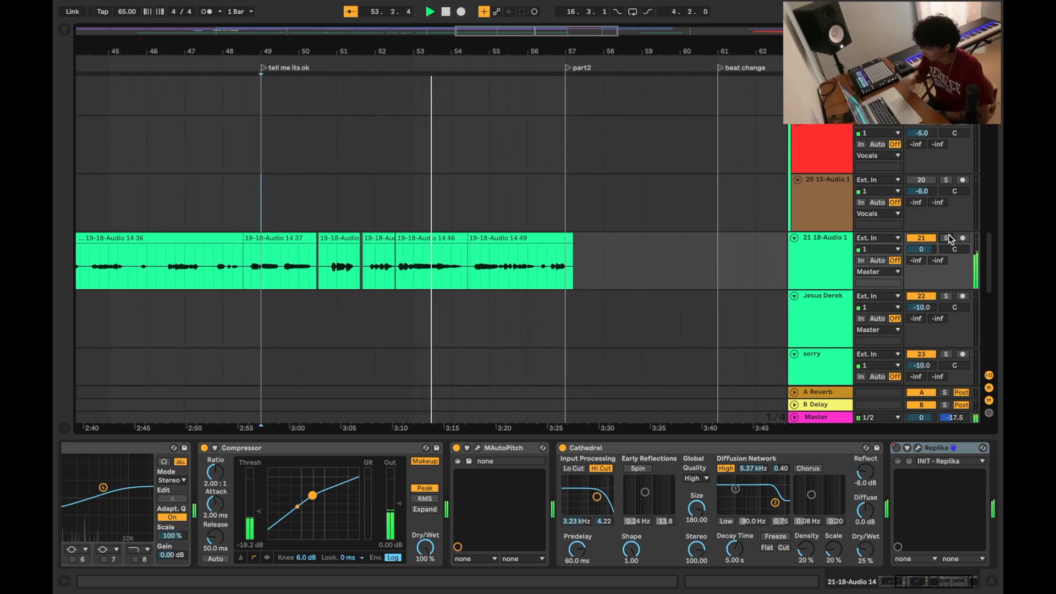
{"action": "scroll", "coordinate": [948, 238], "scroll_direction": "up", "scroll_amount": 15}
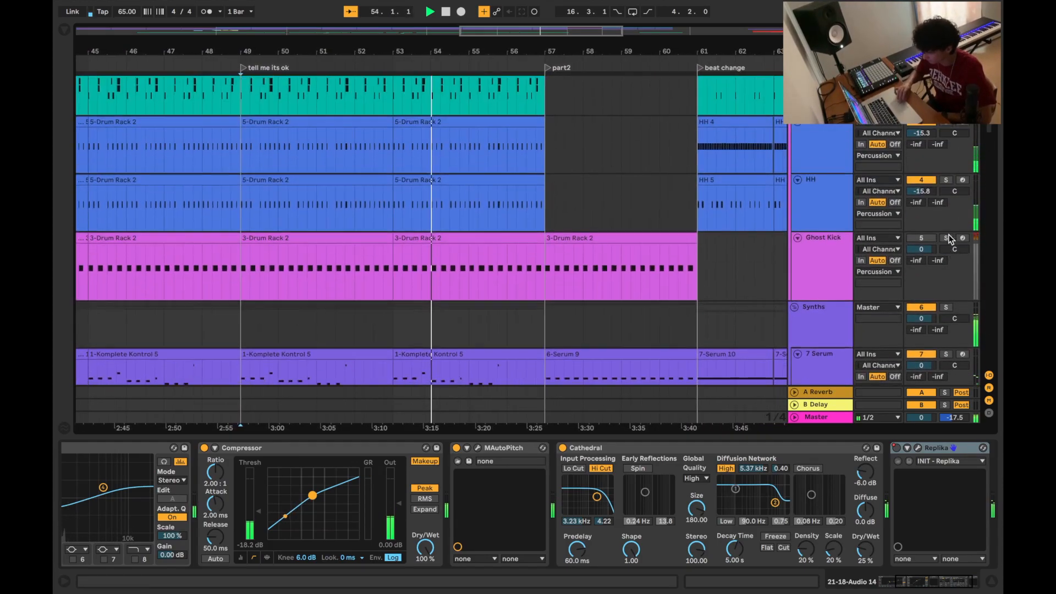
{"action": "scroll", "coordinate": [949, 236], "scroll_direction": "down", "scroll_amount": 6}
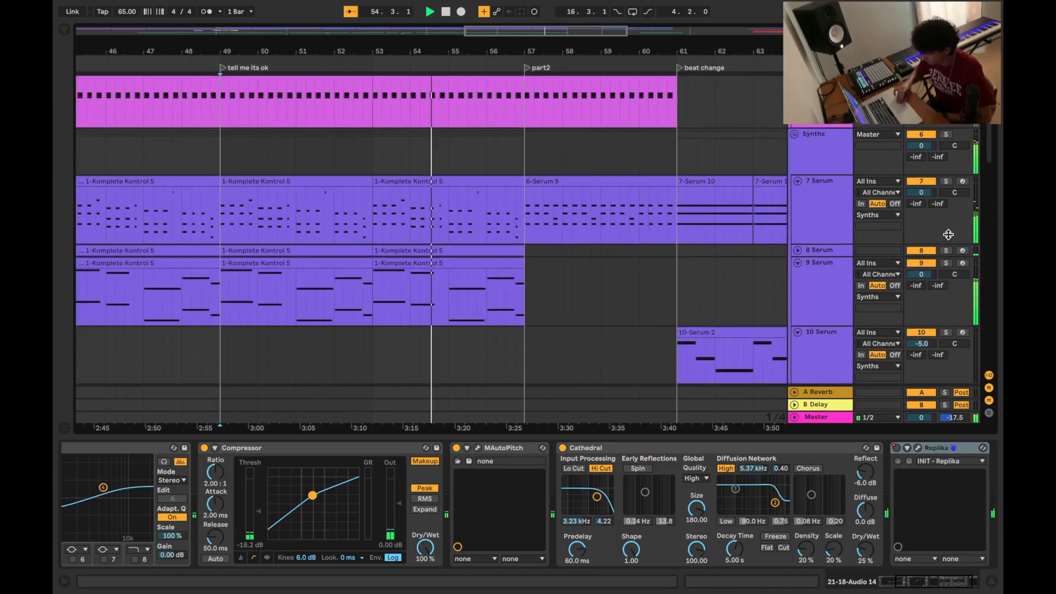
{"action": "scroll", "coordinate": [948, 235], "scroll_direction": "down", "scroll_amount": 3}
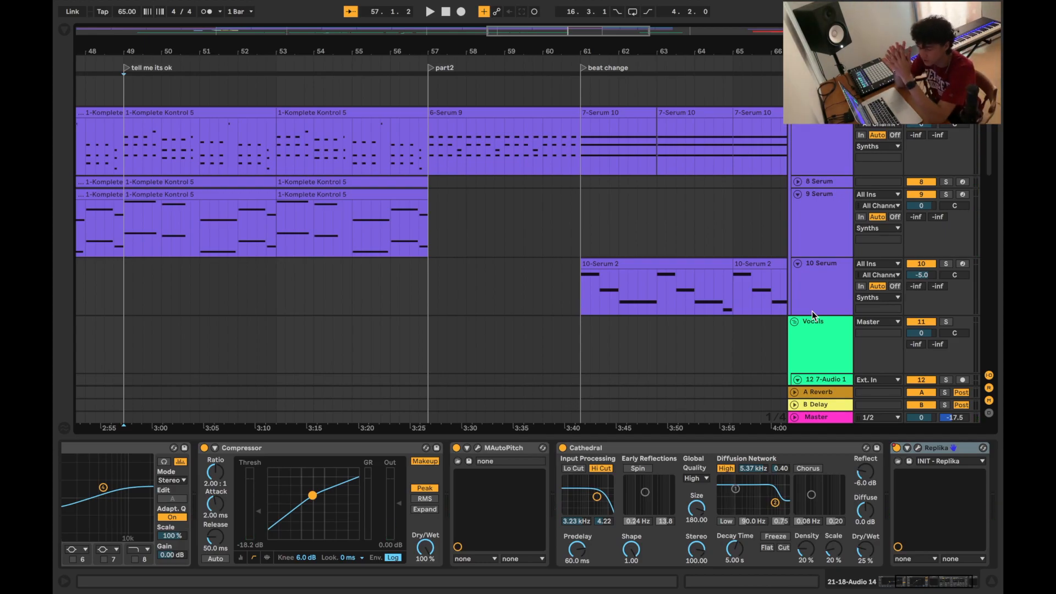
- Place the insert marker at 57.1.1 and inspect the 7 Serum track's effect chain and the 6-Serum 9 clip's notes
{"action": "left_click", "coordinate": [429, 98]}
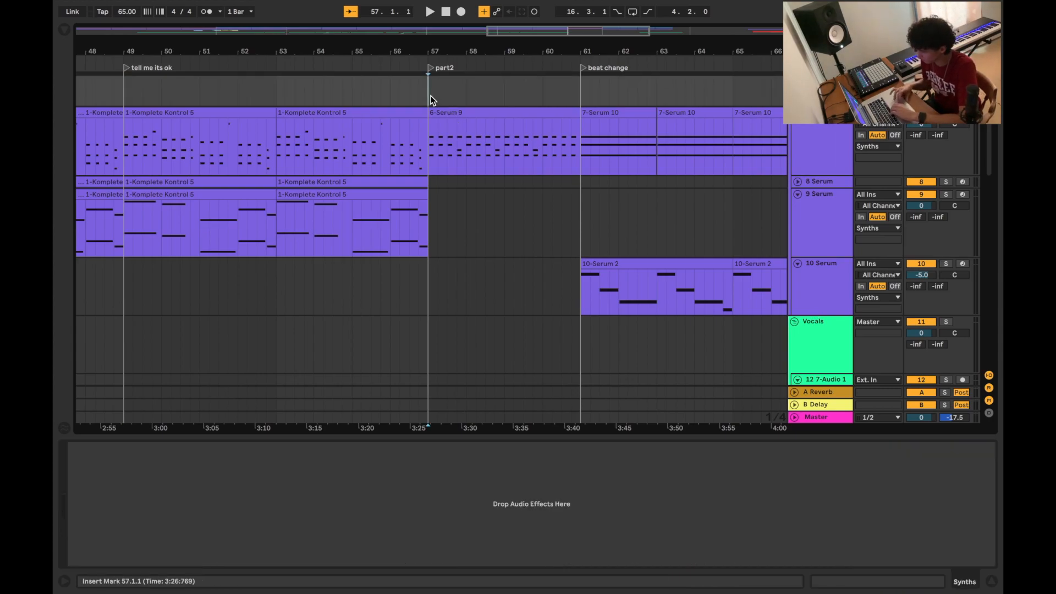
{"action": "scroll", "coordinate": [846, 163], "scroll_direction": "up", "scroll_amount": 4}
{"action": "left_click", "coordinate": [832, 315]}
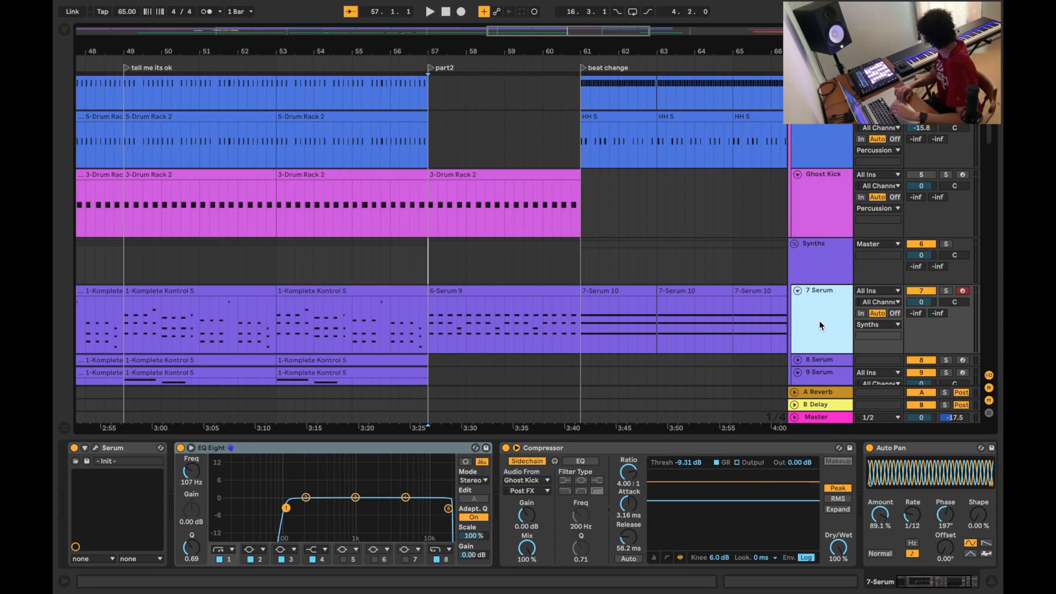
{"action": "left_click", "coordinate": [428, 274]}
{"action": "left_click", "coordinate": [469, 285]}
{"action": "double_click", "coordinate": [469, 290]}
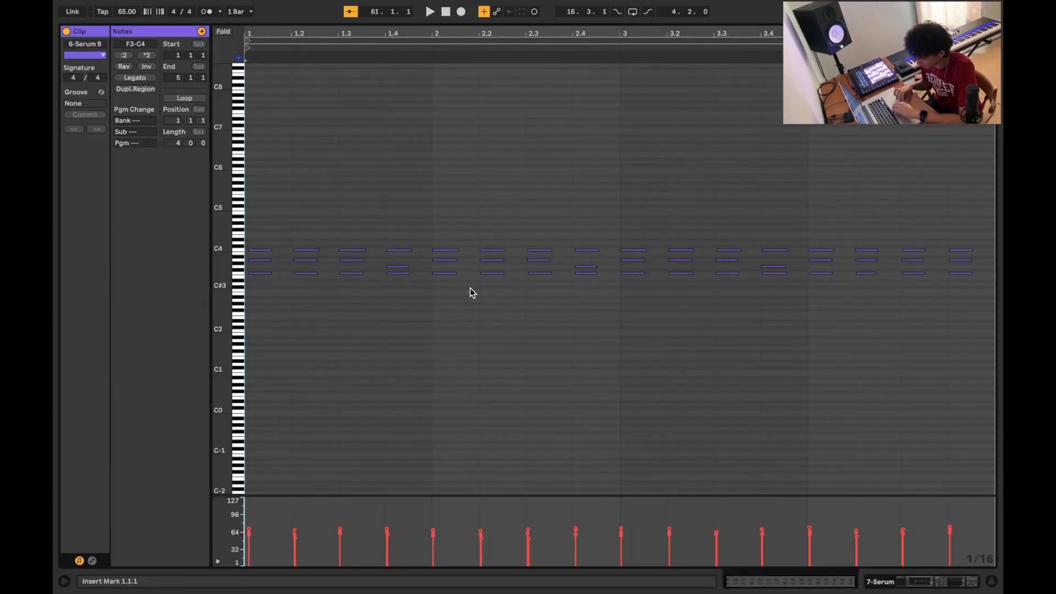
{"action": "left_click", "coordinate": [930, 580]}
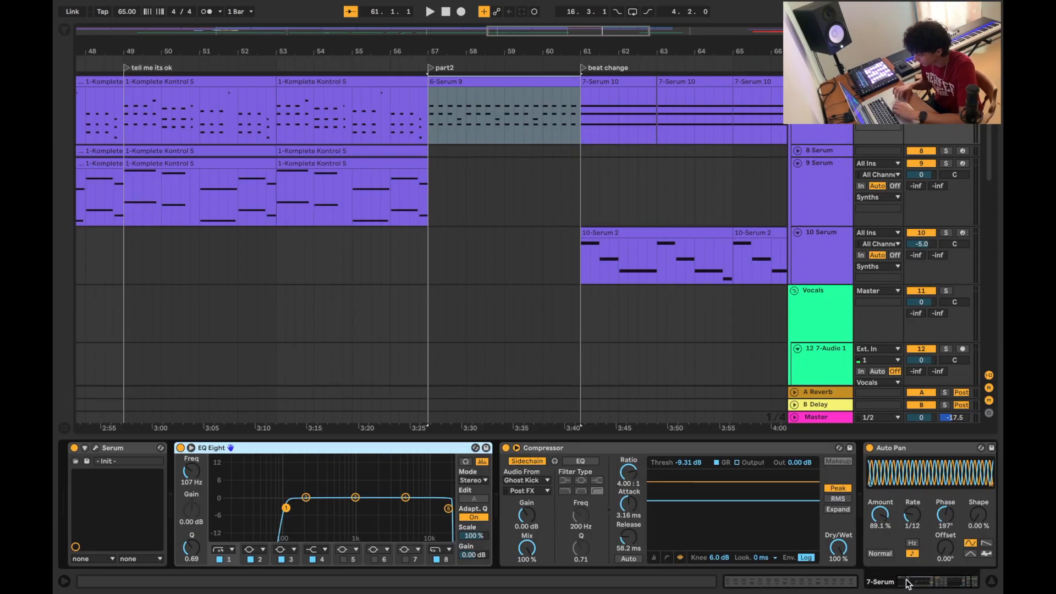
- Solo the 7 Serum track and audition the 6-Serum 9 clip from 57.1.1, checking its notes and effects during playback
{"action": "scroll", "coordinate": [464, 198], "scroll_direction": "up", "scroll_amount": 5}
{"action": "scroll", "coordinate": [465, 198], "scroll_direction": "left", "scroll_amount": 1}
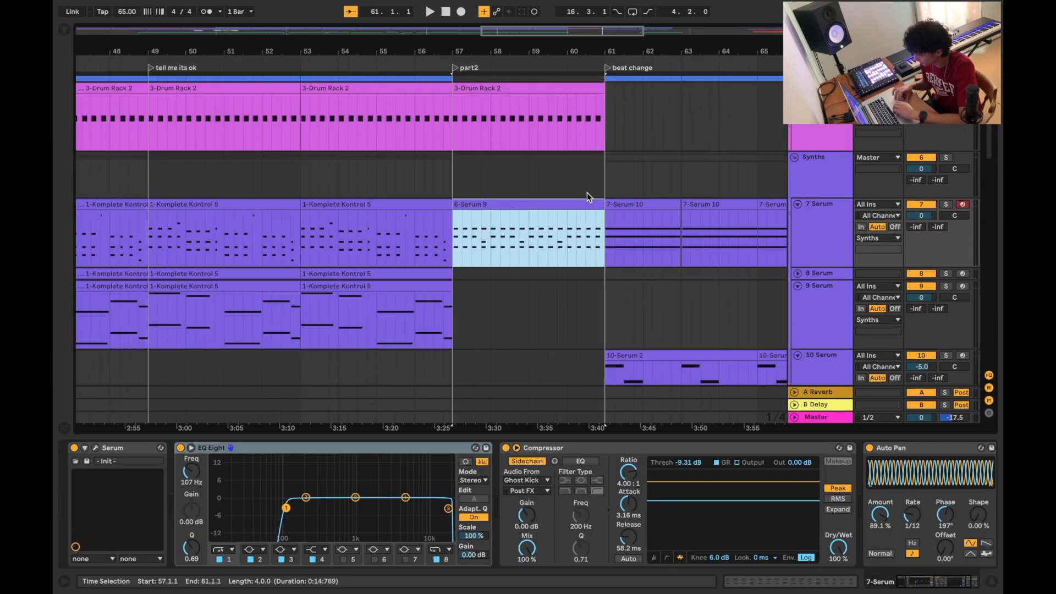
{"action": "left_click", "coordinate": [946, 205]}
{"action": "key", "text": "space"}
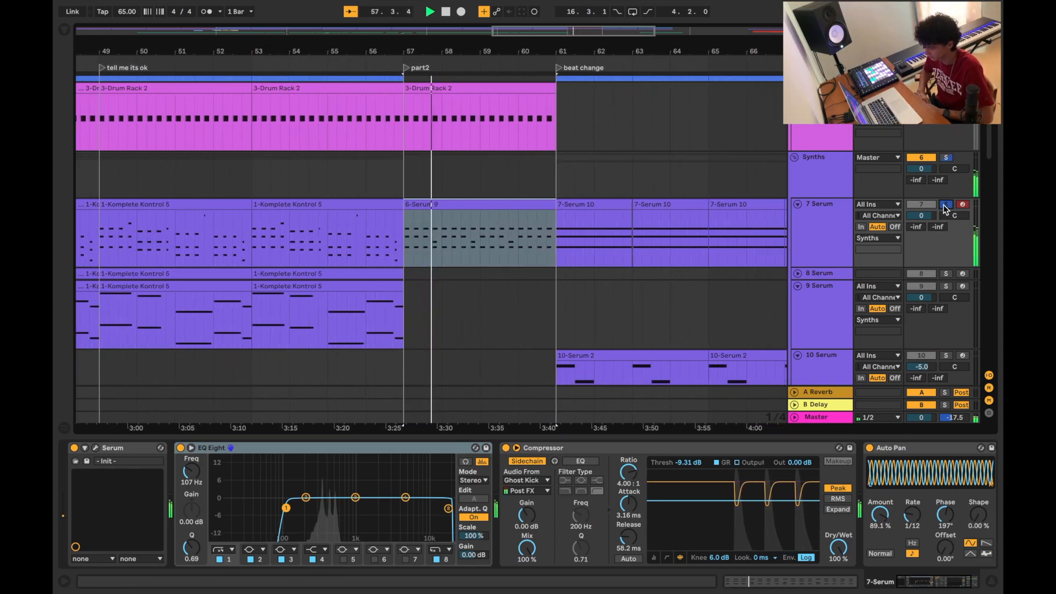
{"action": "double_click", "coordinate": [430, 209]}
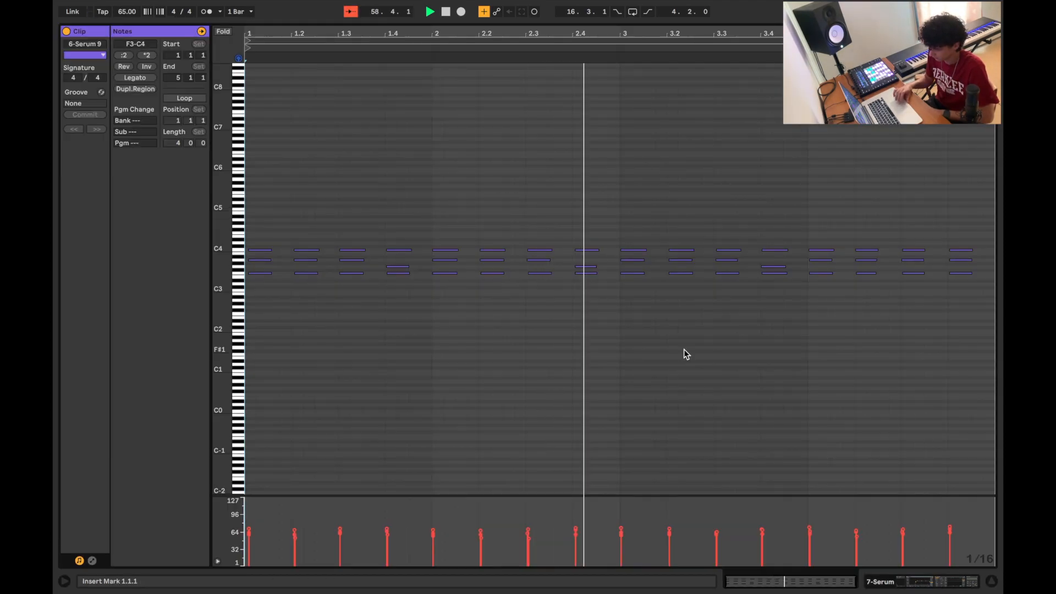
{"action": "left_click", "coordinate": [927, 583]}
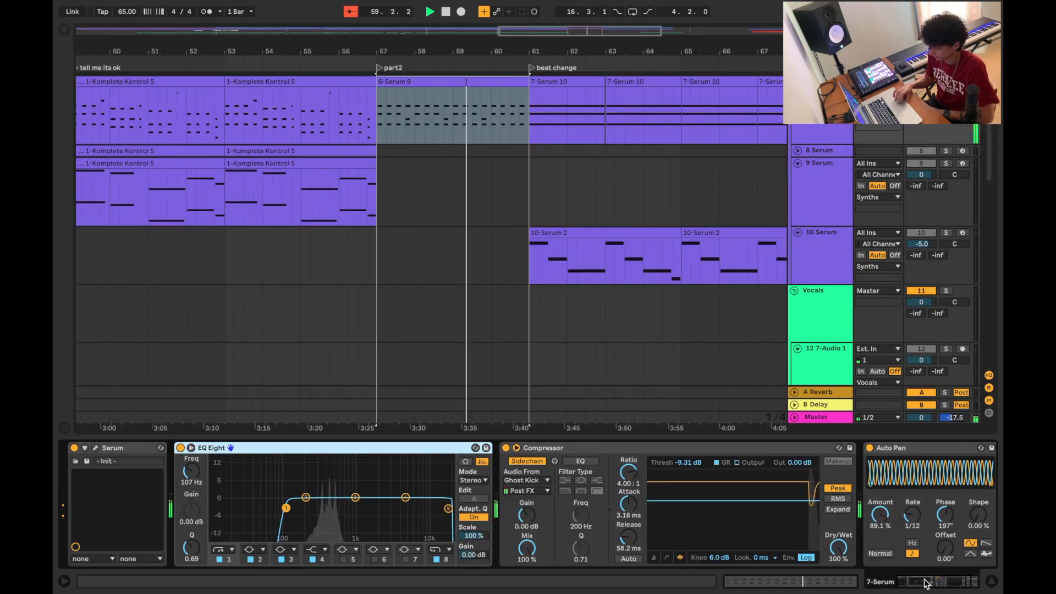
- Display the Ghost Kick track's Drum Rack, and place the insert marker at 60.1.1 on the lower HH track
{"action": "scroll", "coordinate": [583, 290], "scroll_direction": "up", "scroll_amount": 5}
{"action": "scroll", "coordinate": [580, 286], "scroll_direction": "up", "scroll_amount": 3}
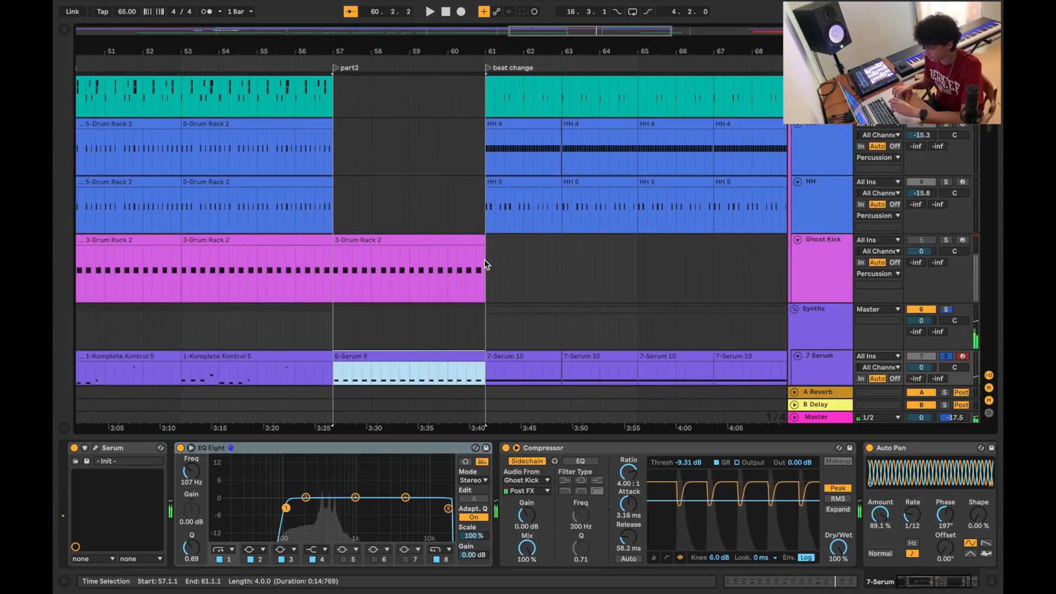
{"action": "left_click", "coordinate": [836, 266]}
{"action": "key", "text": "space"}
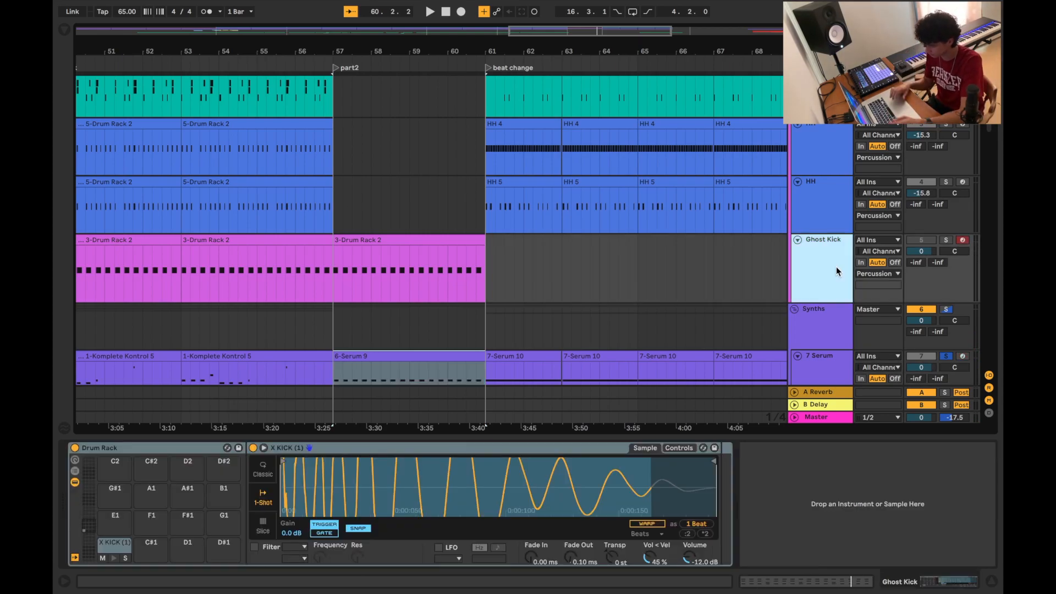
{"action": "scroll", "coordinate": [448, 276], "scroll_direction": "up", "scroll_amount": 2}
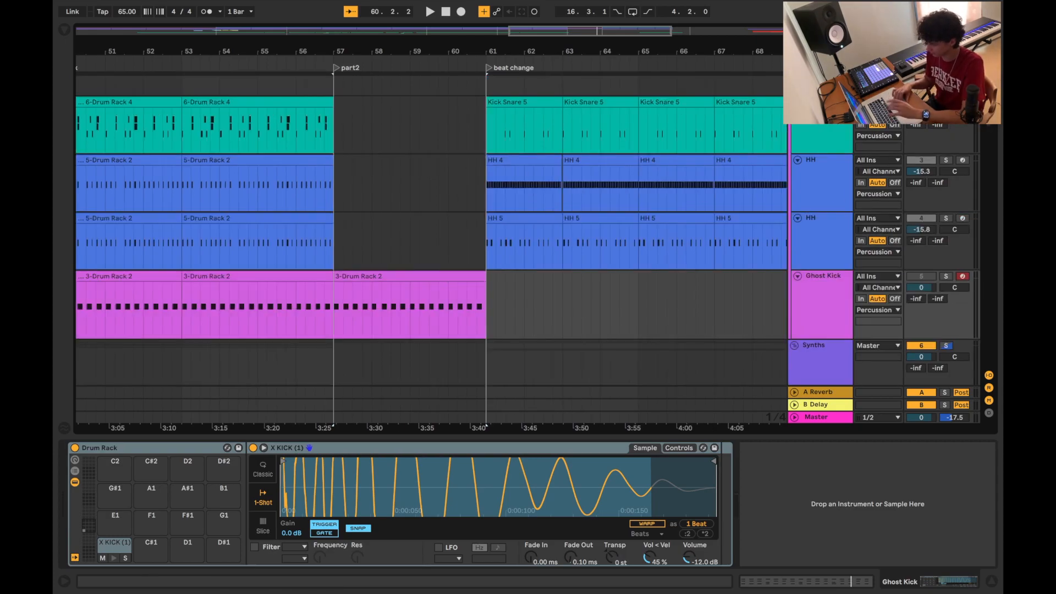
{"action": "left_click", "coordinate": [438, 244]}
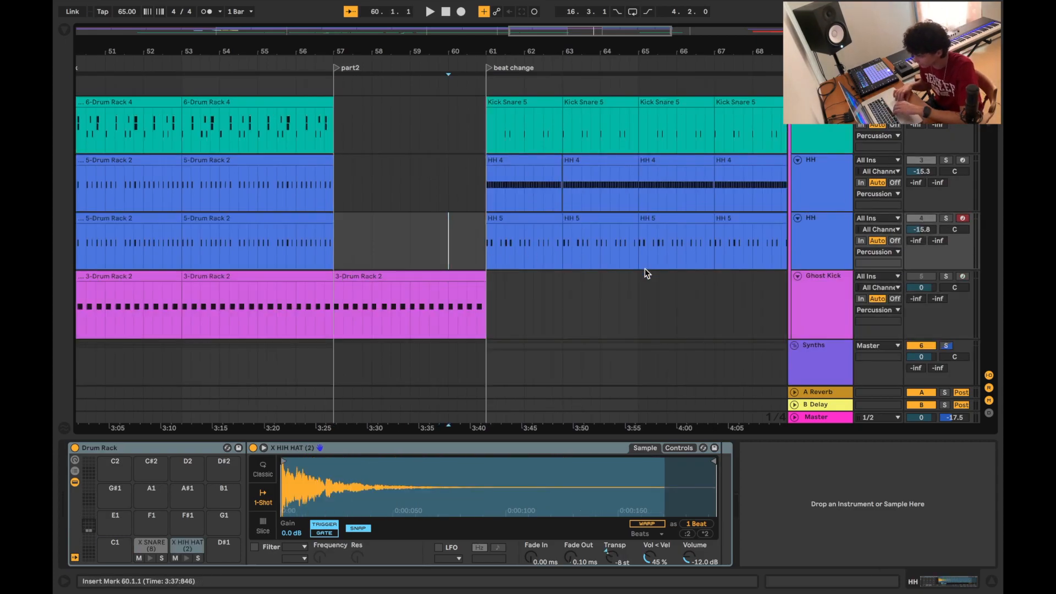
- Play from 60.1.1 and unsolo the Synths group, looking through the drum and synth tracks as the mix enters the beat change section
{"action": "key", "text": "space"}
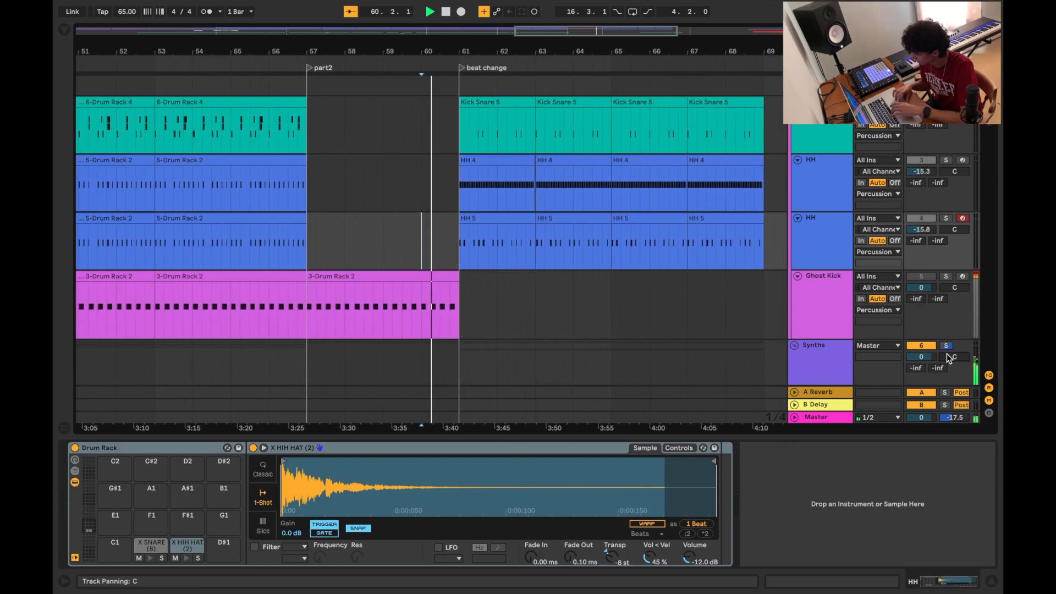
{"action": "left_click", "coordinate": [946, 346]}
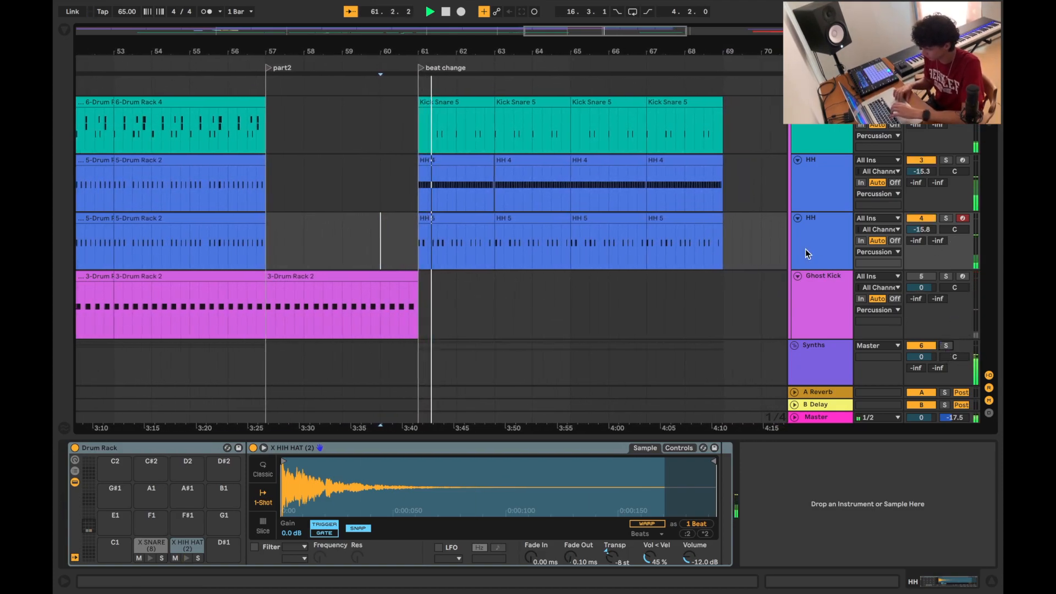
{"action": "scroll", "coordinate": [815, 275], "scroll_direction": "down", "scroll_amount": 10}
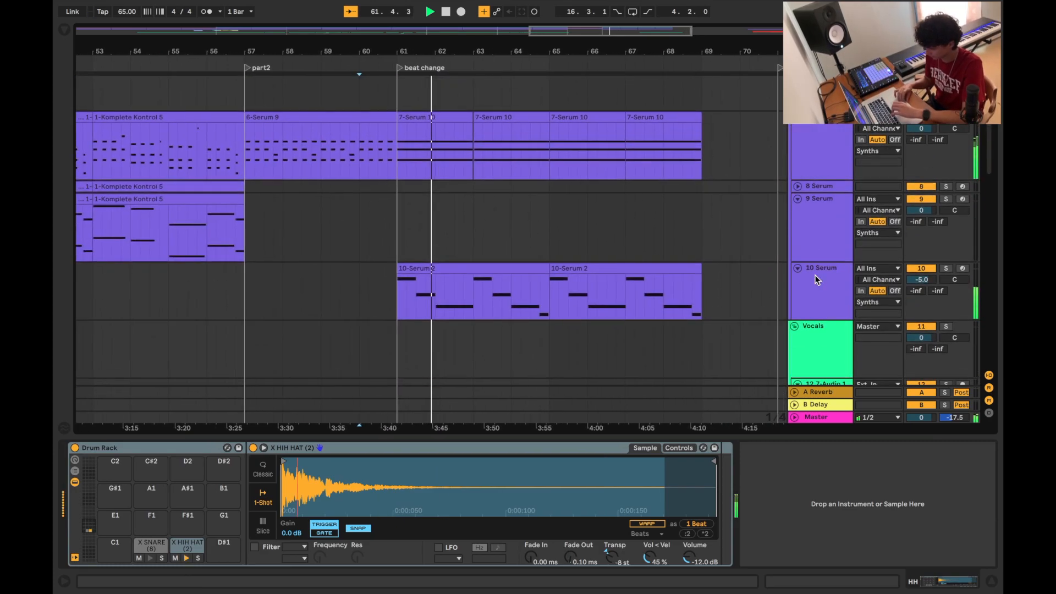
{"action": "scroll", "coordinate": [815, 276], "scroll_direction": "up", "scroll_amount": 10}
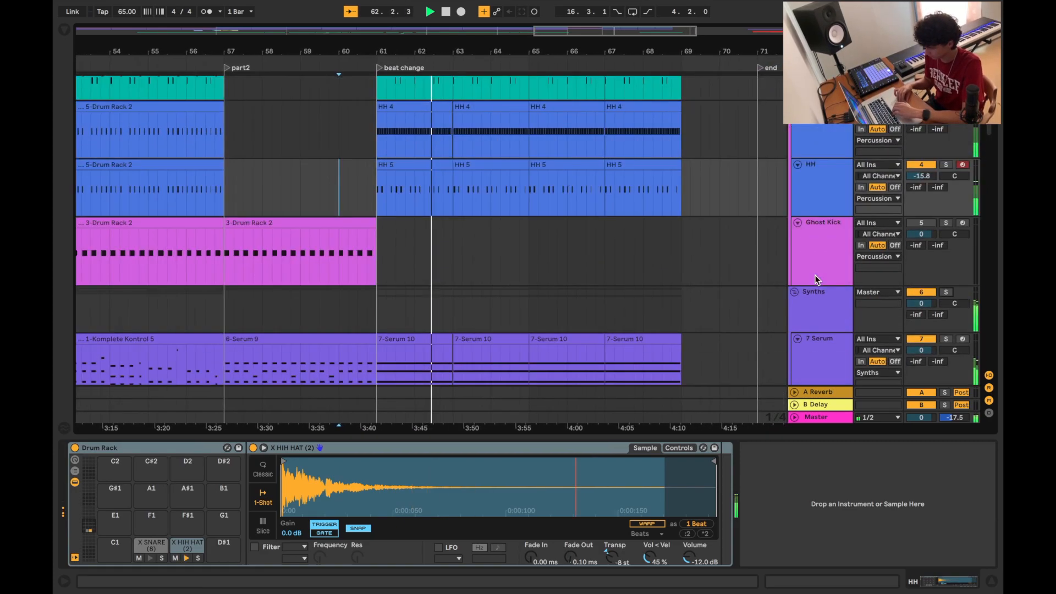
{"action": "key", "text": "space"}
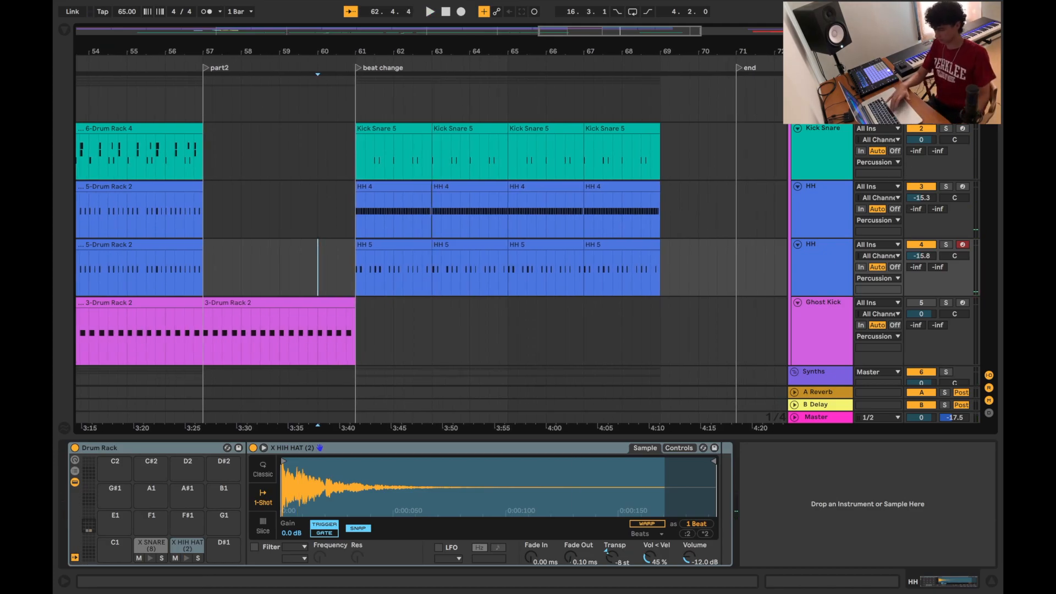
- Play from the beat change at 61.1.1 while checking the Drum Racks of the Kick Snare and both HH tracks
{"action": "left_click", "coordinate": [457, 107]}
{"action": "key", "text": "space"}
{"action": "left_click", "coordinate": [829, 148]}
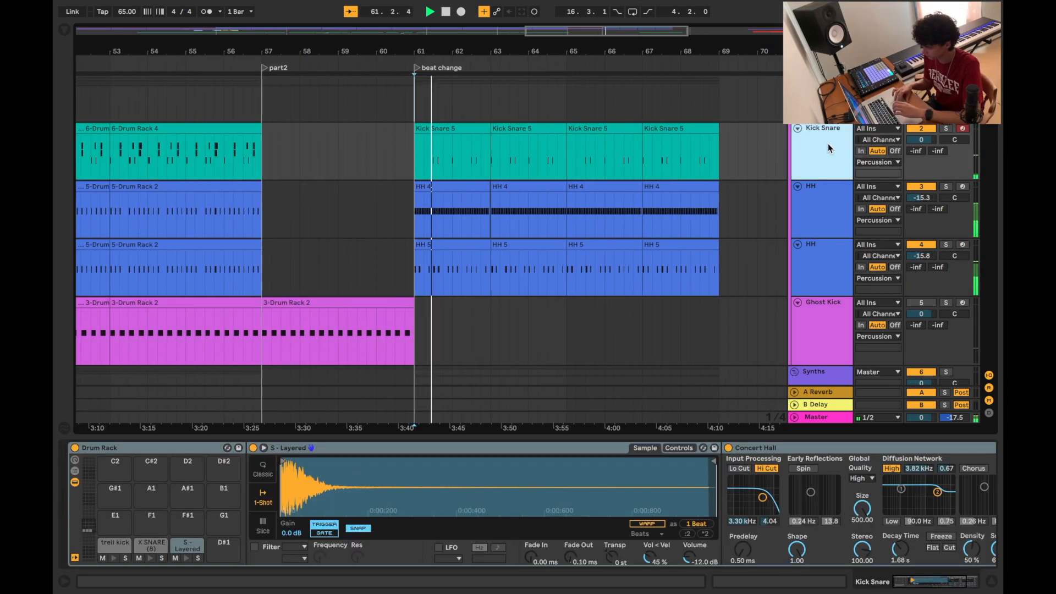
{"action": "left_click", "coordinate": [838, 228]}
{"action": "left_click", "coordinate": [828, 280]}
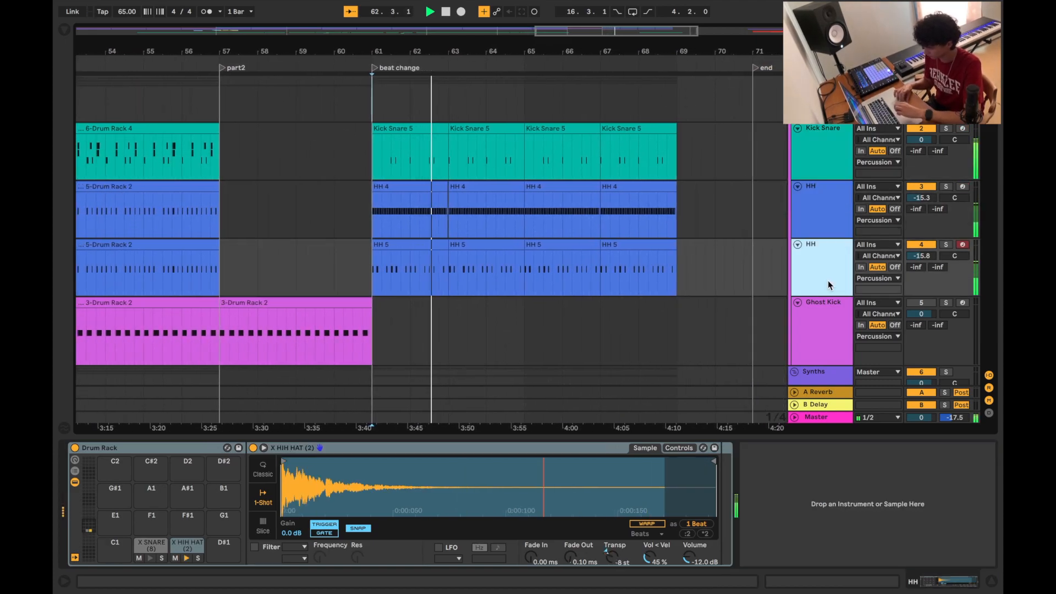
{"action": "left_click", "coordinate": [837, 141]}
{"action": "key", "text": "space"}
- Solo the Kick Snare track and audition its Kick Snare 5 clips from 61.1.1
{"action": "left_click", "coordinate": [945, 130]}
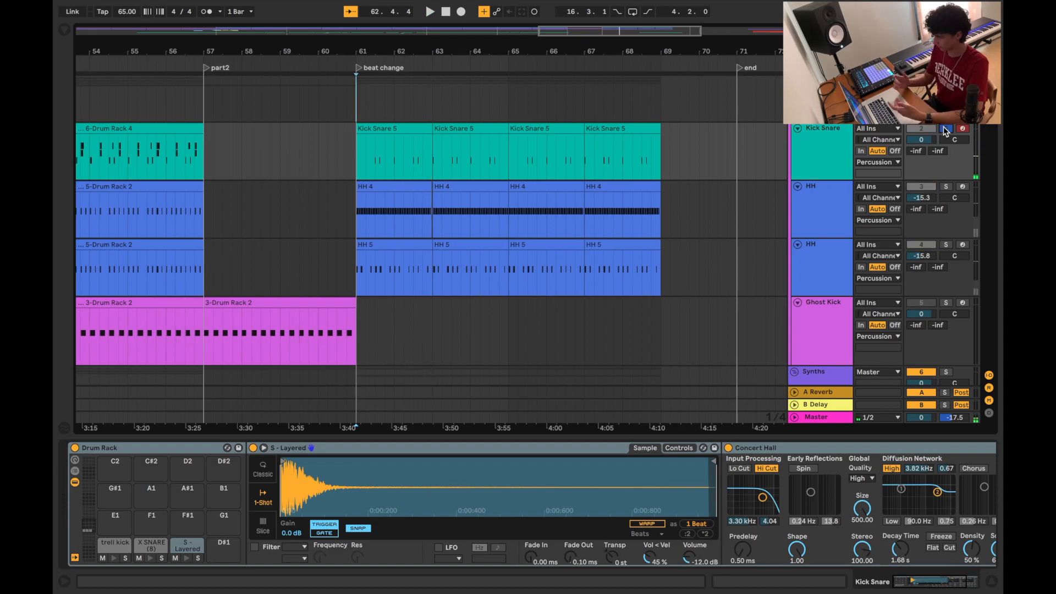
{"action": "key", "text": "space"}
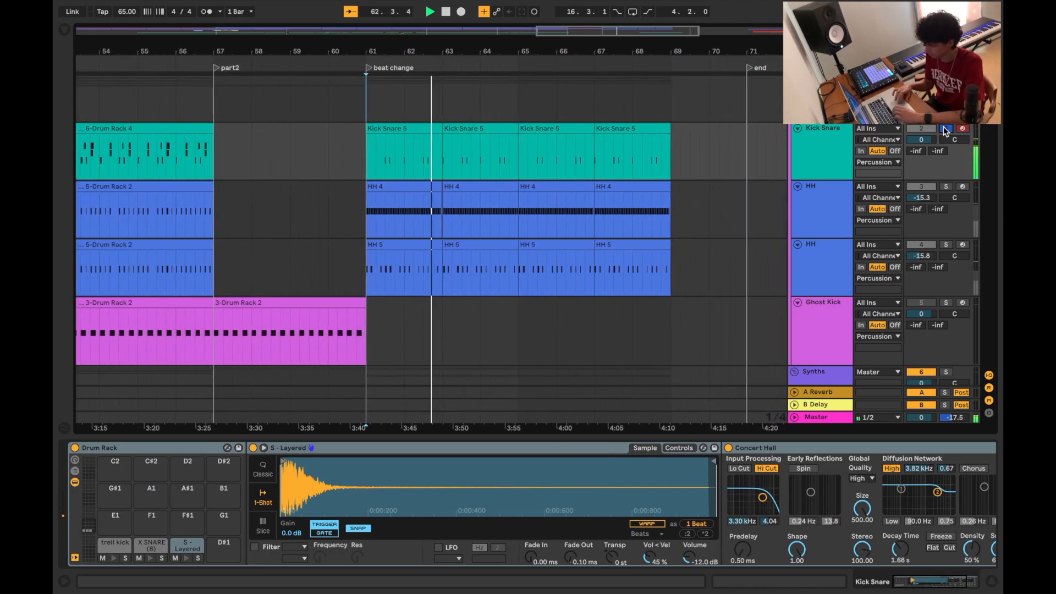
{"action": "key", "text": "space"}
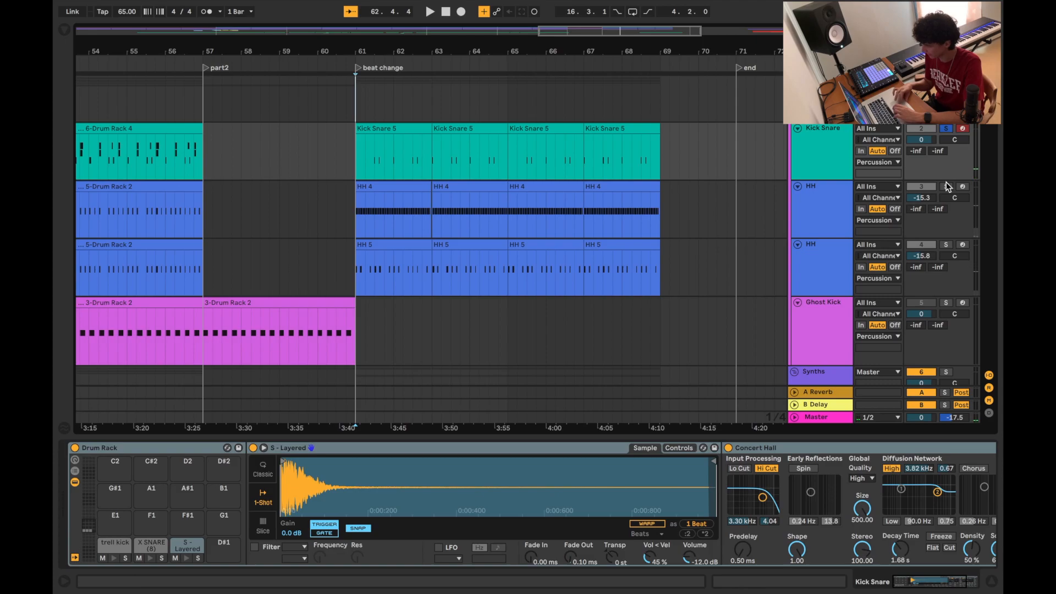
- Solo the upper HH track instead of Kick Snare and audition its HH 4 clips from 61.1.1
{"action": "left_click", "coordinate": [948, 187]}
{"action": "left_click", "coordinate": [945, 128]}
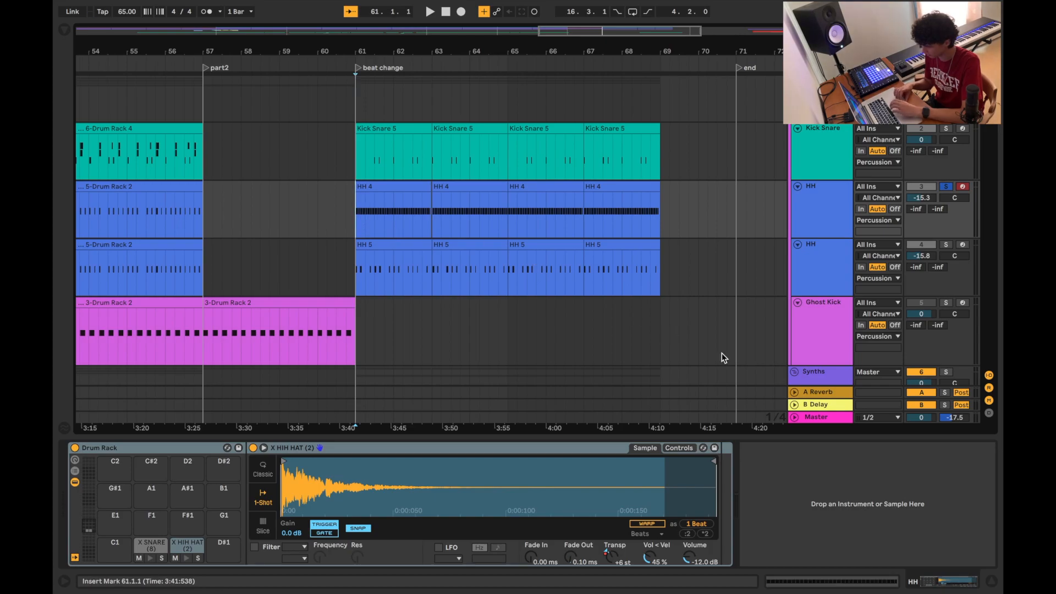
{"action": "key", "text": "space"}
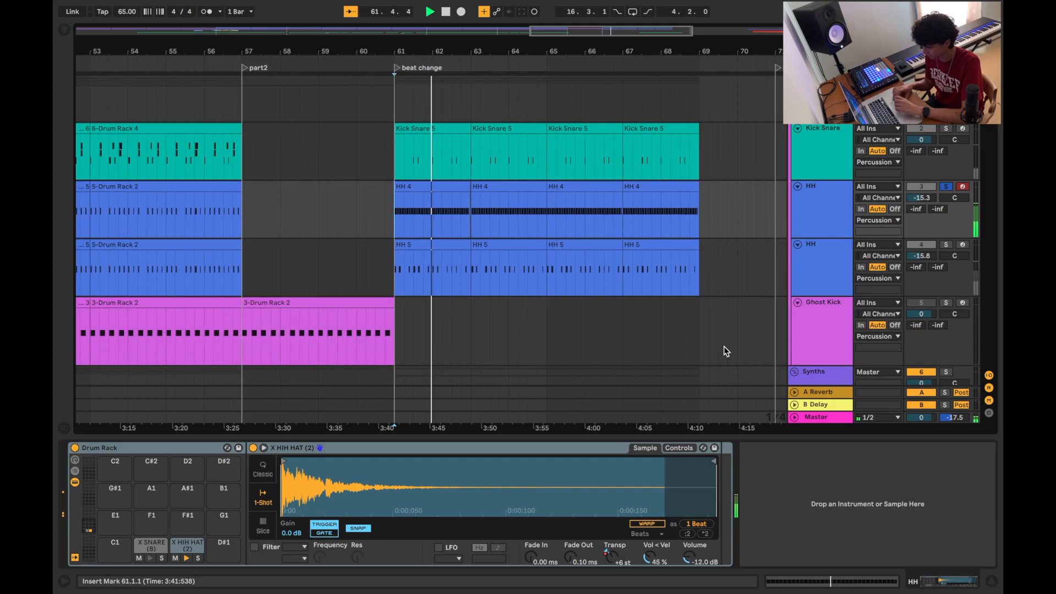
{"action": "key", "text": "space"}
- Solo and audition the lower HH track from 61.1.1, and add the upper HH track to hear both hi-hats together
{"action": "left_click", "coordinate": [946, 244]}
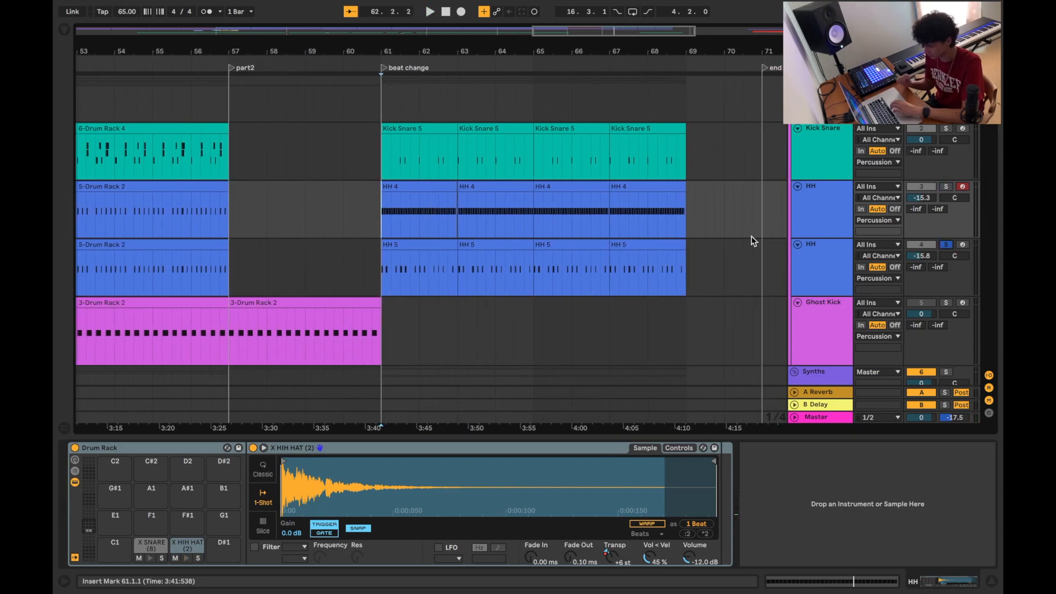
{"action": "key", "text": "space"}
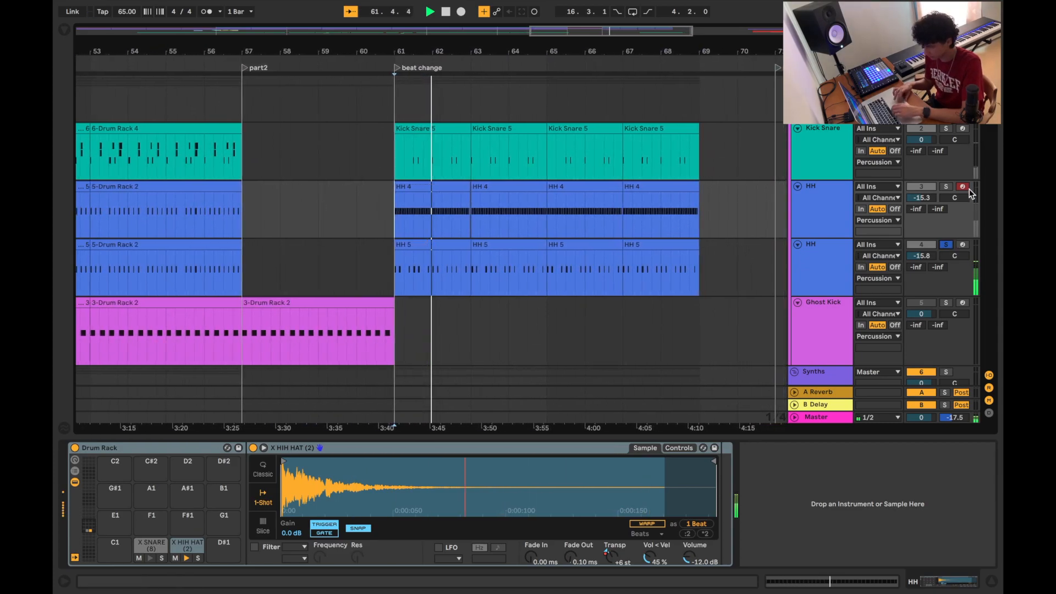
{"action": "left_click", "coordinate": [946, 187]}
{"action": "key", "text": "space"}
{"action": "key", "text": "space"}
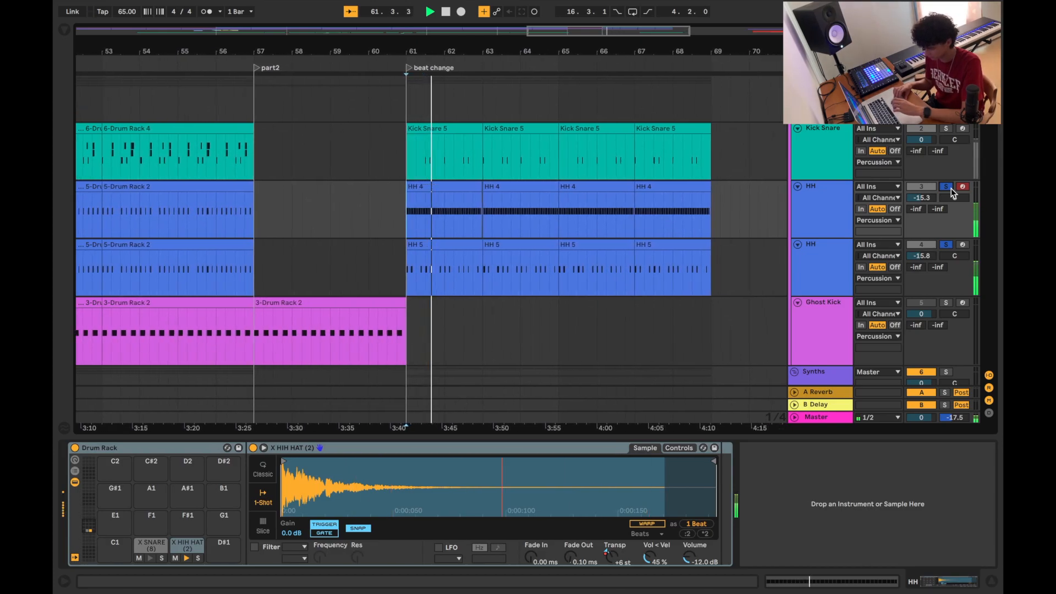
{"action": "key", "text": "space"}
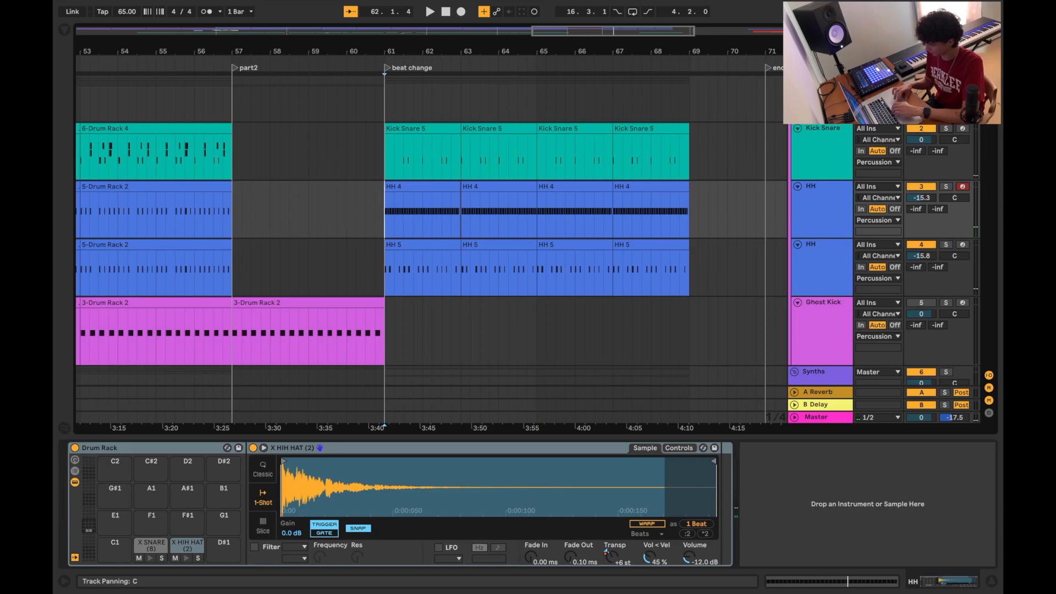
- Audition the drum tracks together from 61.1.1 while bringing the synth tracks into view
{"action": "key", "text": "space"}
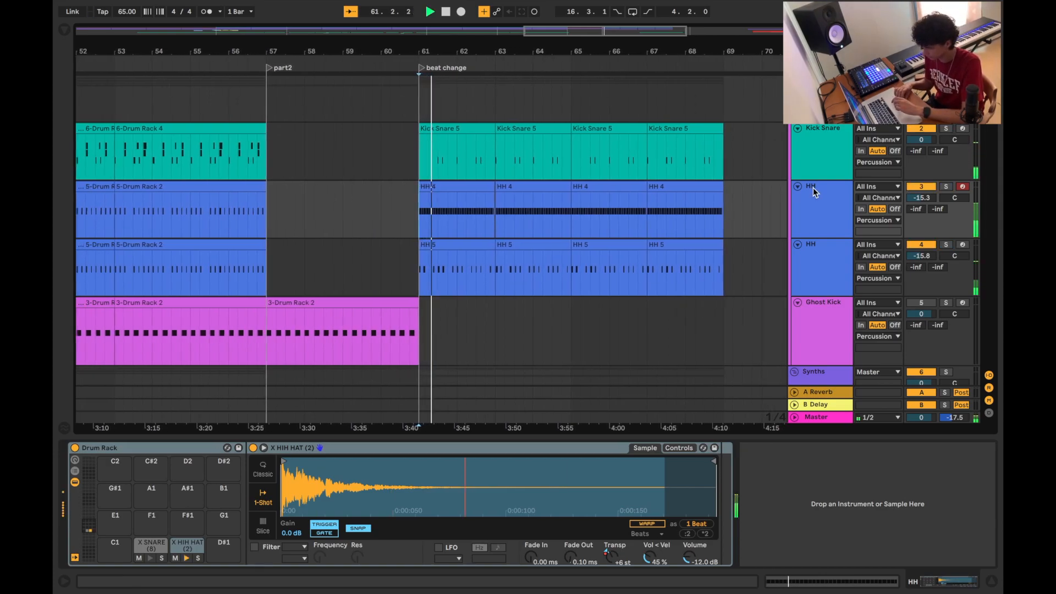
{"action": "scroll", "coordinate": [814, 189], "scroll_direction": "down", "scroll_amount": 8}
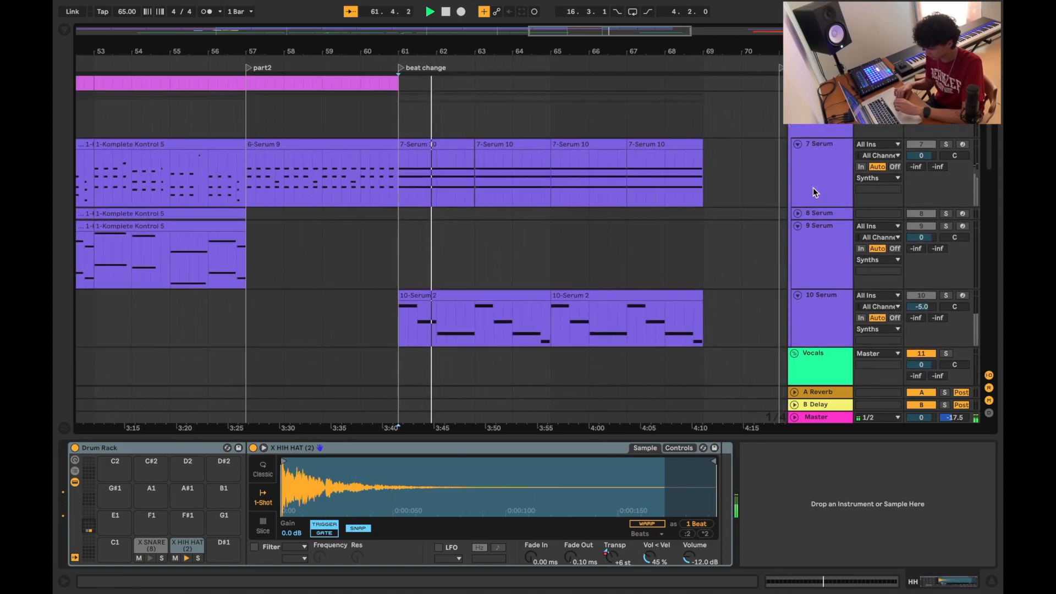
{"action": "scroll", "coordinate": [813, 187], "scroll_direction": "up", "scroll_amount": 3}
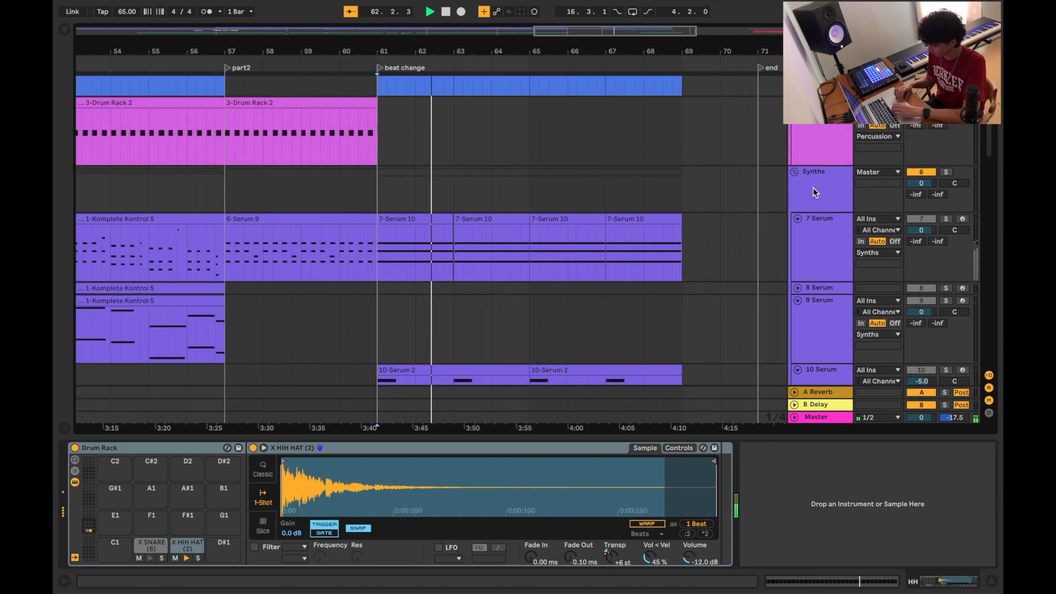
- Solo the Synths group at 61.1.1, and inspect the 7 Serum track's effect chain and first 7-Serum 10 clip
{"action": "left_click", "coordinate": [946, 172]}
{"action": "left_click", "coordinate": [347, 199]}
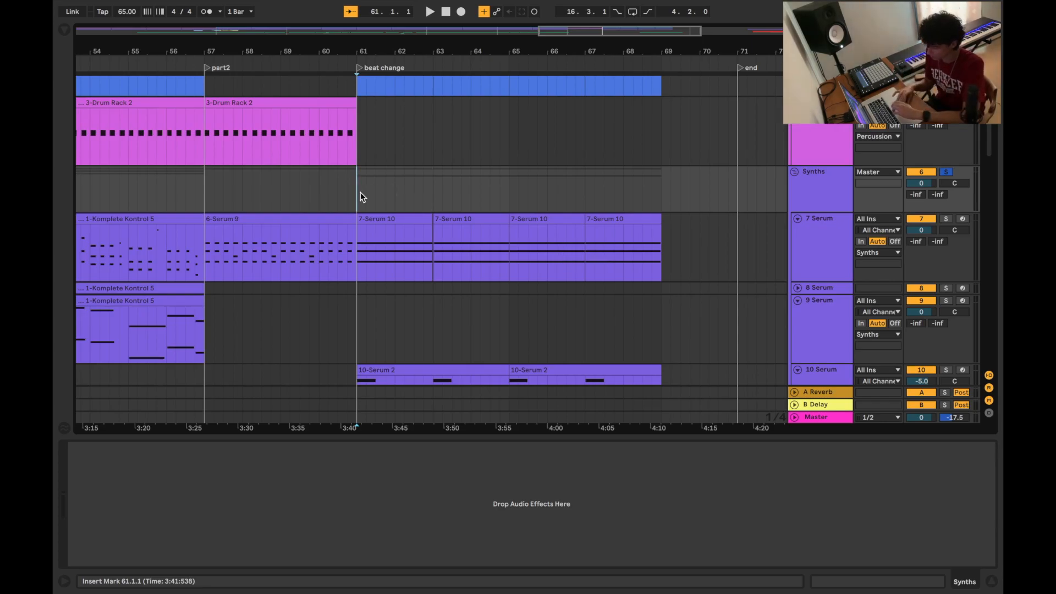
{"action": "left_click", "coordinate": [833, 254]}
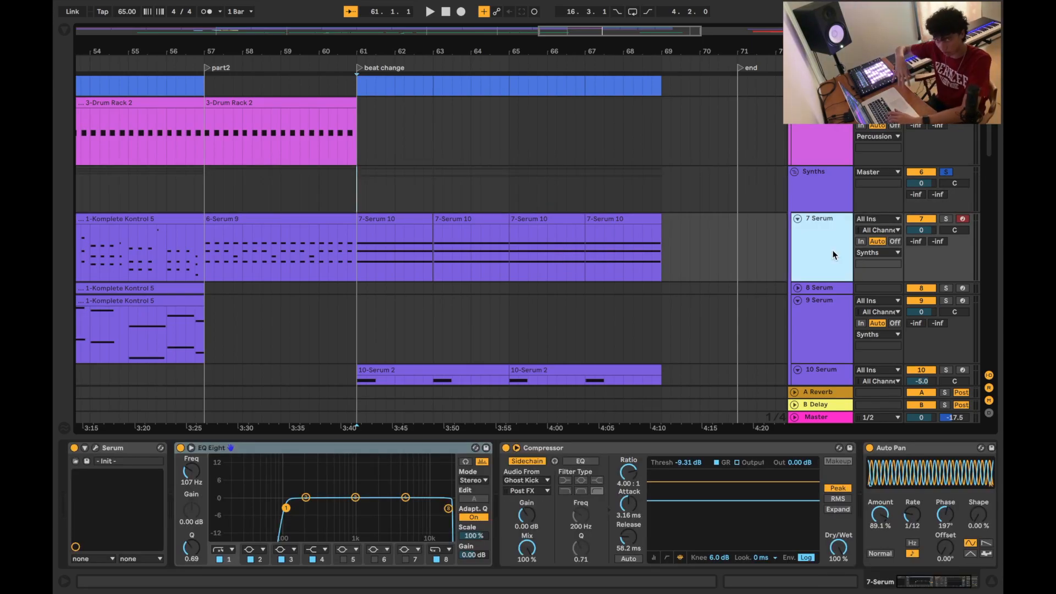
{"action": "left_click", "coordinate": [357, 200]}
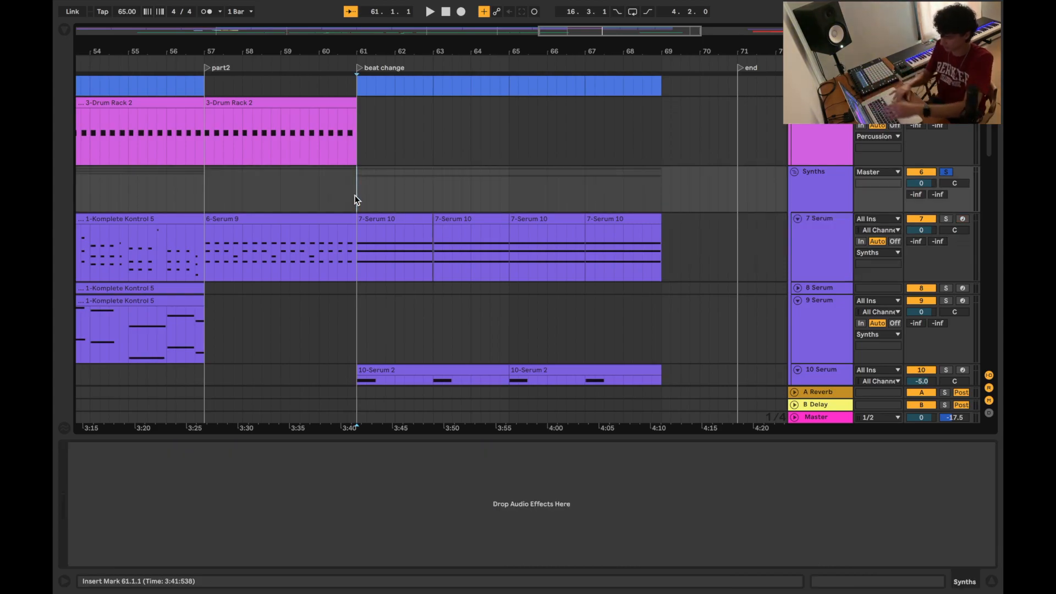
{"action": "left_click", "coordinate": [404, 233]}
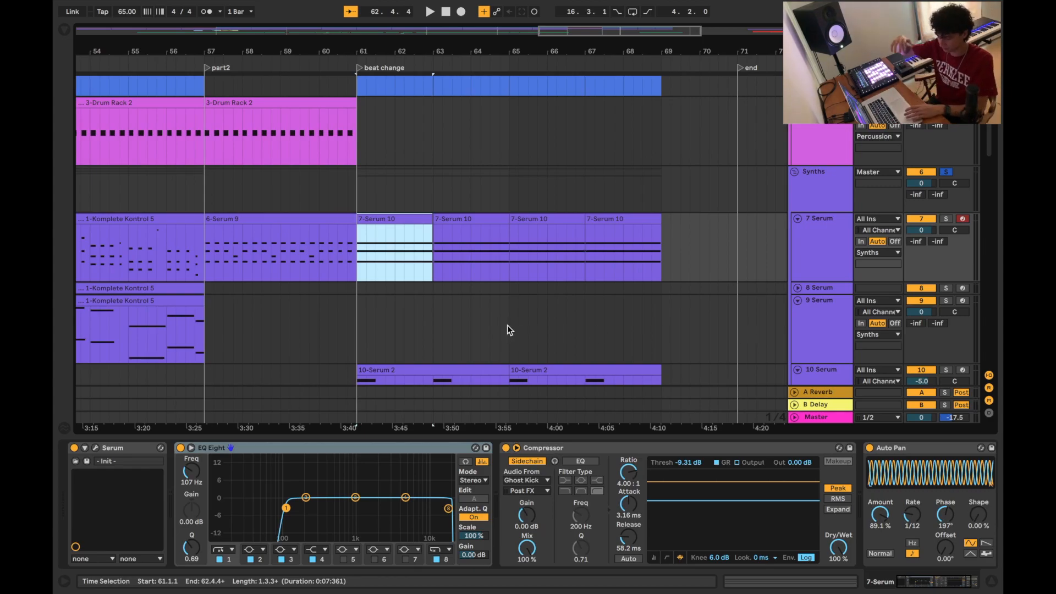
{"action": "left_click", "coordinate": [834, 252]}
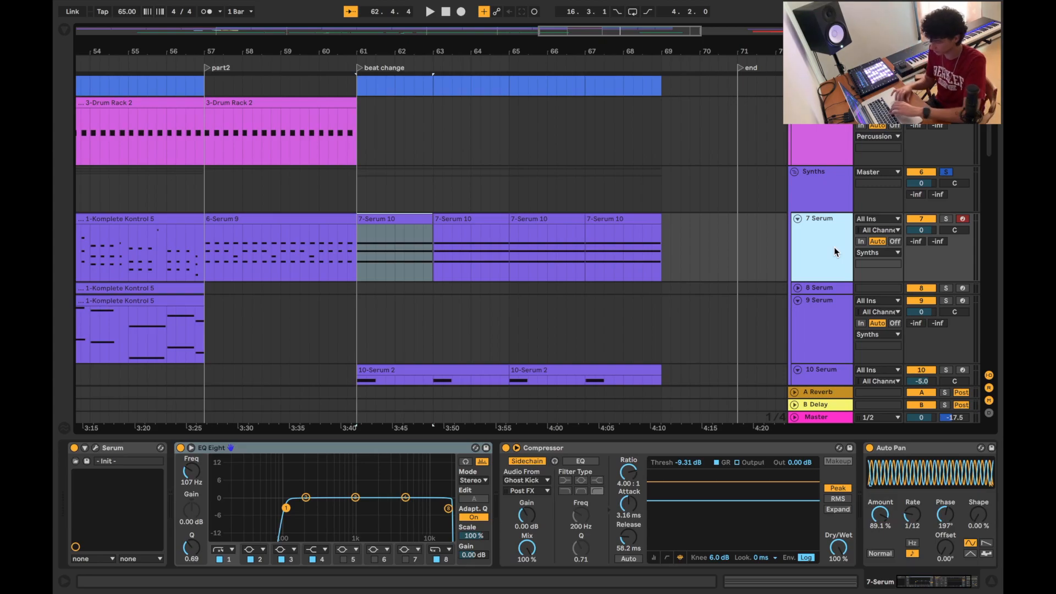
- Solo the 7 Serum track and audition the 7-Serum 10 clip from 61.1.1
{"action": "left_click", "coordinate": [946, 219]}
{"action": "key", "text": "space"}
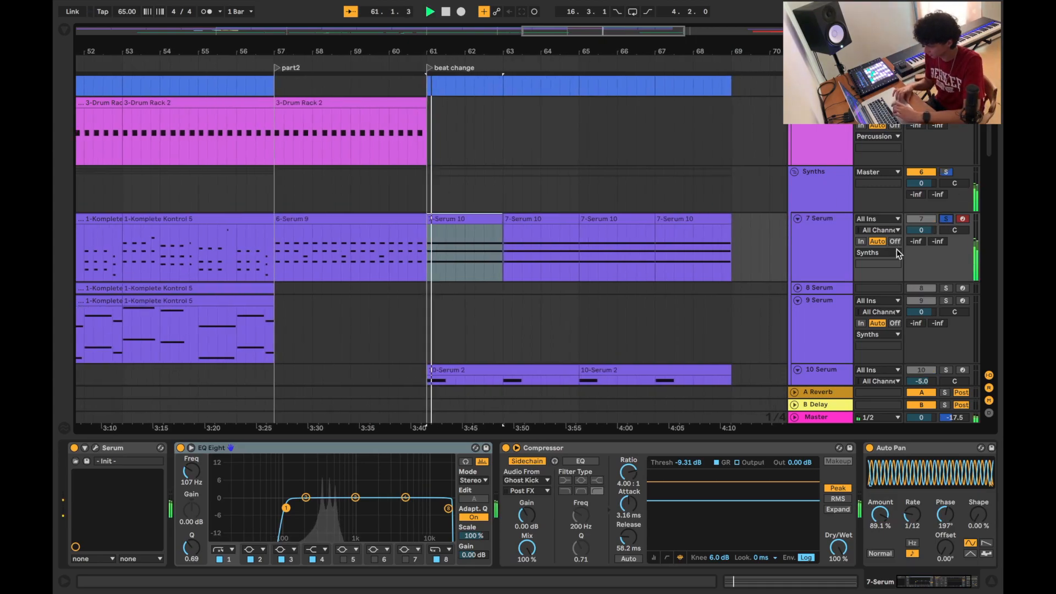
{"action": "scroll", "coordinate": [637, 488], "scroll_direction": "right", "scroll_amount": 3}
{"action": "scroll", "coordinate": [637, 488], "scroll_direction": "left", "scroll_amount": 3}
{"action": "key", "text": "space"}
- Replay the 7 Serum track's beat change chords from 61.1.1 with its effect chain displayed
{"action": "left_click", "coordinate": [821, 257]}
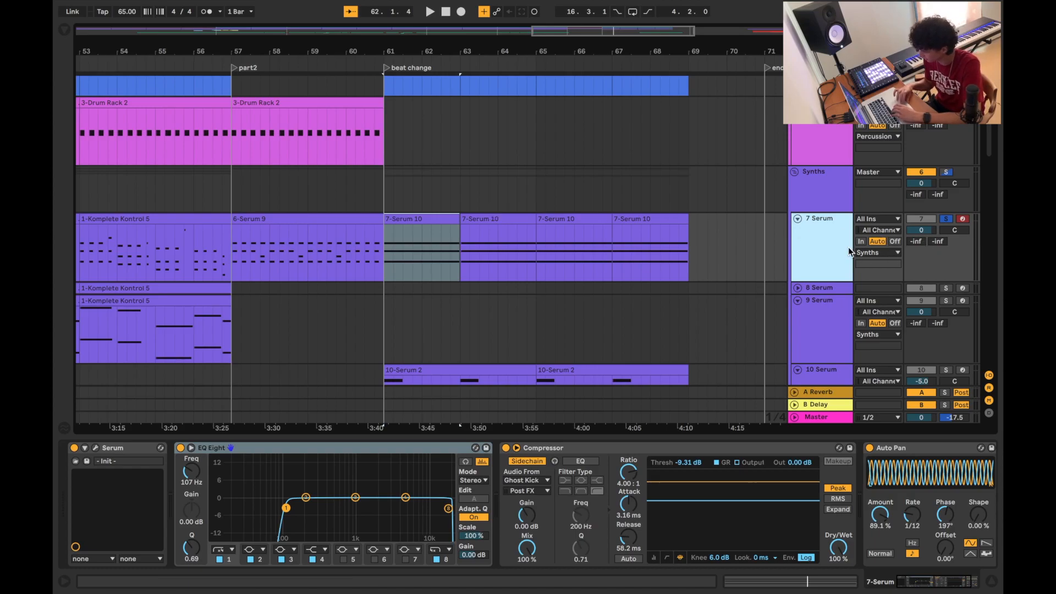
{"action": "left_click", "coordinate": [946, 219]}
{"action": "key", "text": "space"}
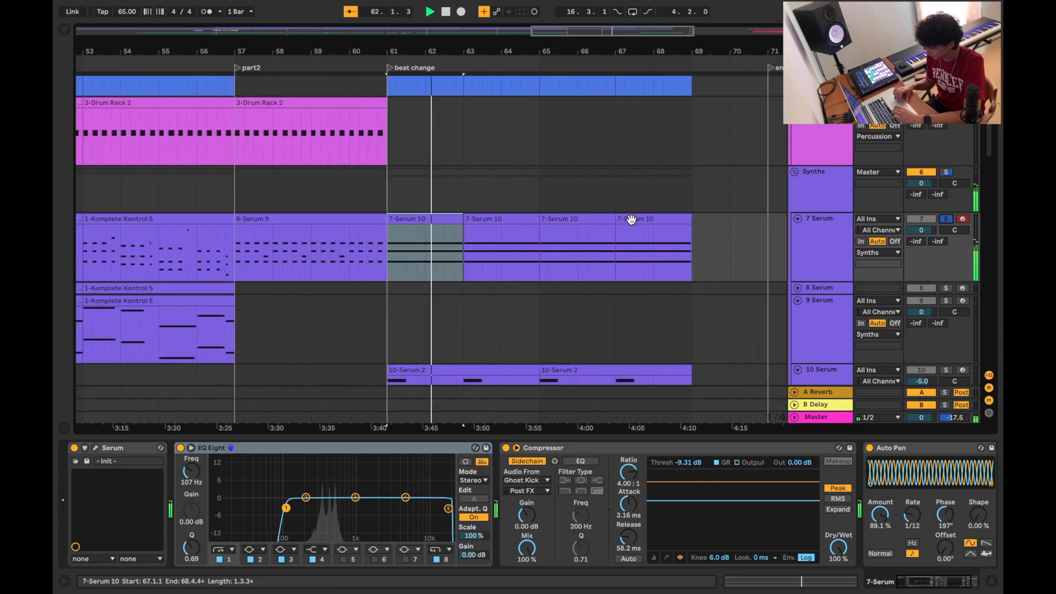
{"action": "key", "text": "space"}
- Solo the 10 Serum track in place of 7 Serum and display its device chain
{"action": "scroll", "coordinate": [677, 154], "scroll_direction": "down", "scroll_amount": 2}
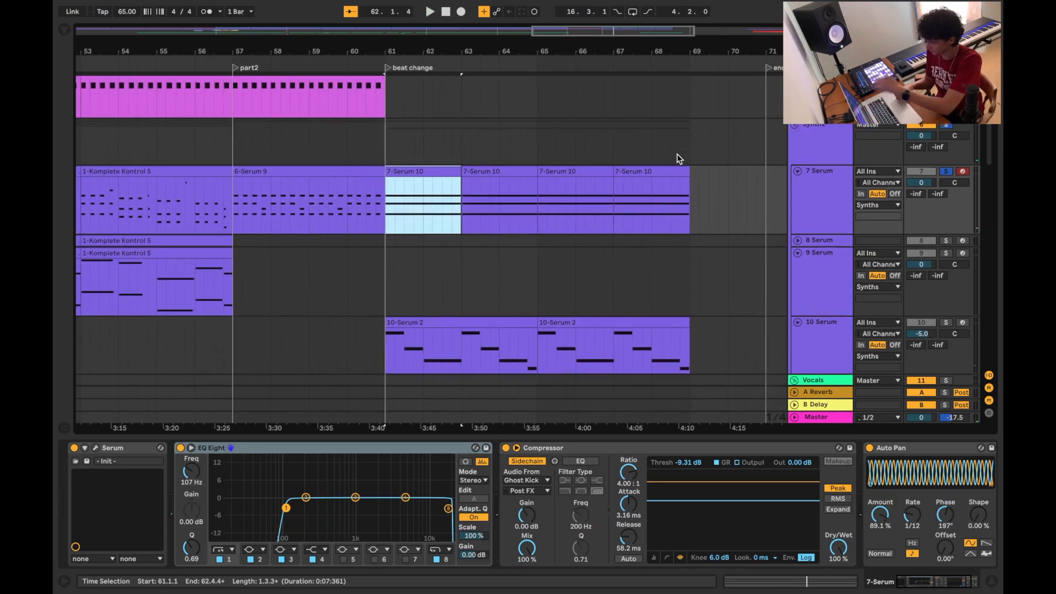
{"action": "scroll", "coordinate": [678, 154], "scroll_direction": "down", "scroll_amount": 5}
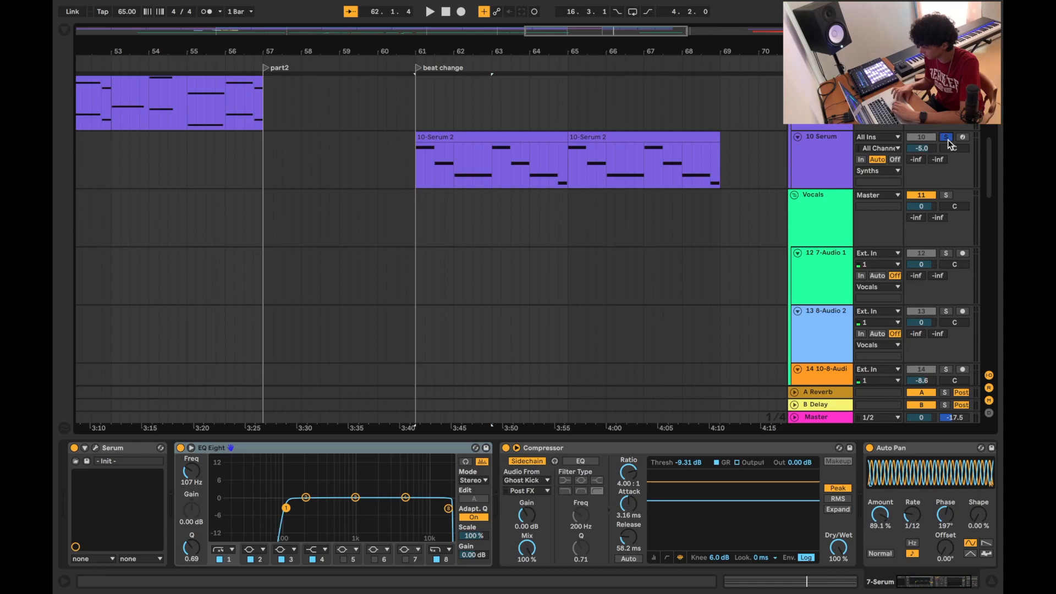
{"action": "left_click", "coordinate": [794, 153]}
{"action": "scroll", "coordinate": [794, 153], "scroll_direction": "up", "scroll_amount": 4}
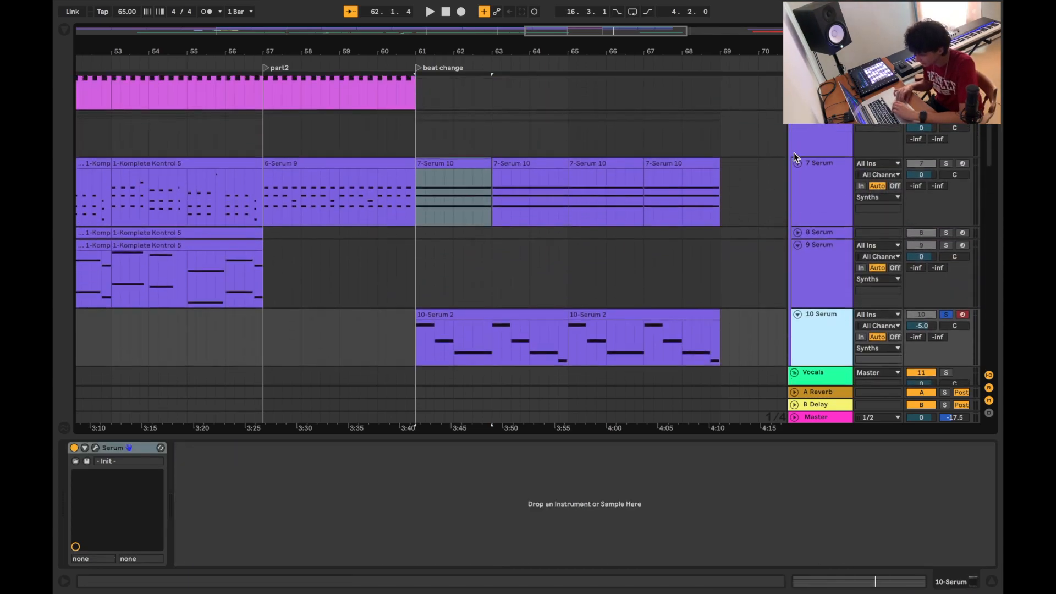
{"action": "scroll", "coordinate": [808, 299], "scroll_direction": "down", "scroll_amount": 3}
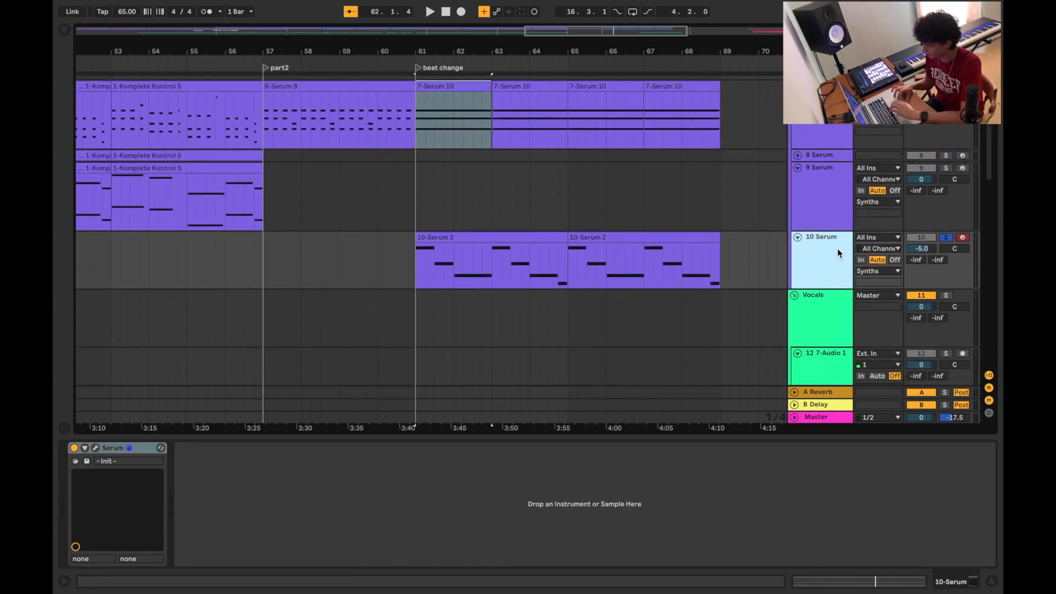
- Open the 10 Serum track's Serum plug-in, examine oscillator A's unison and detune and the FX rack, and close its window
{"action": "left_click", "coordinate": [95, 448]}
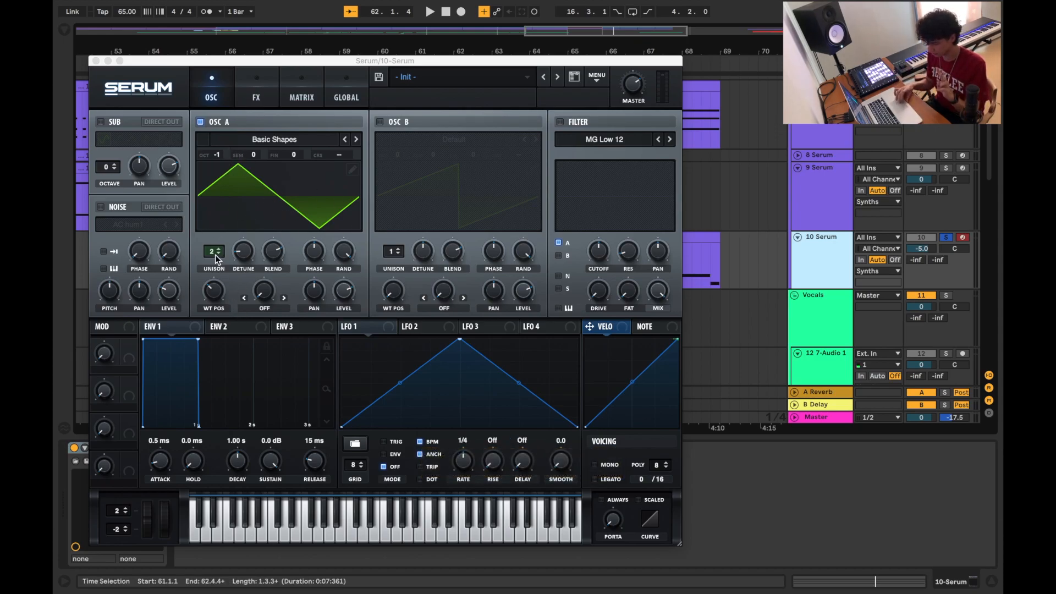
{"action": "left_click_drag", "start_coordinate": [244, 254], "coordinate": [246, 253]}
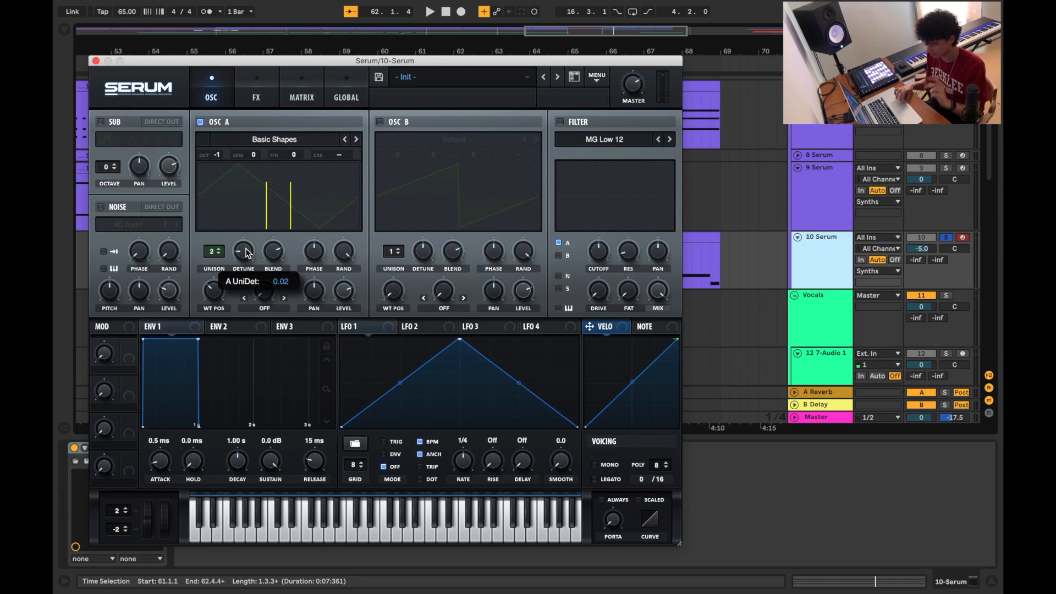
{"action": "left_click", "coordinate": [256, 96]}
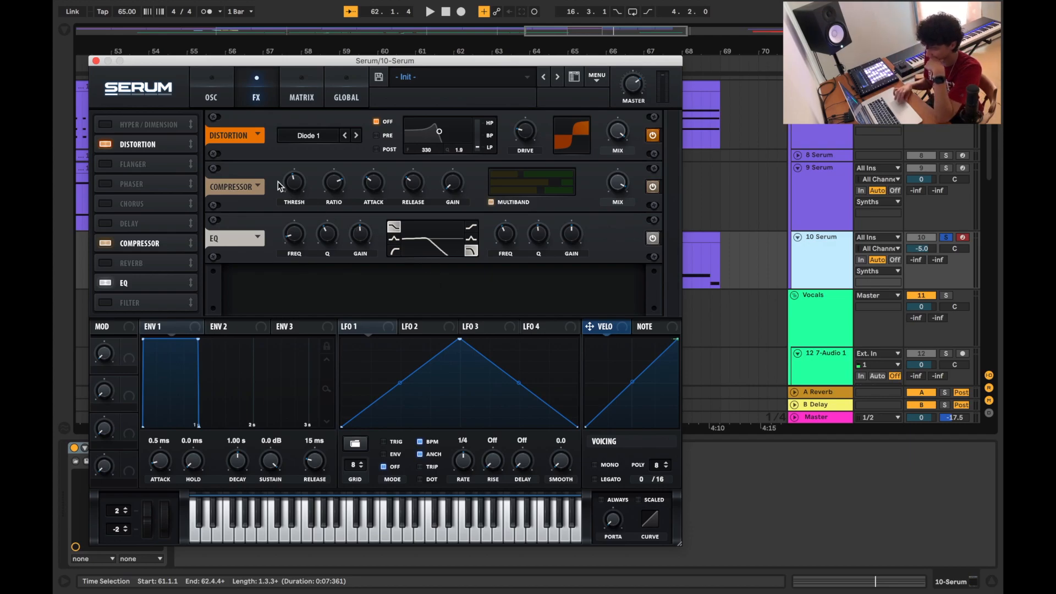
{"action": "left_click", "coordinate": [95, 61]}
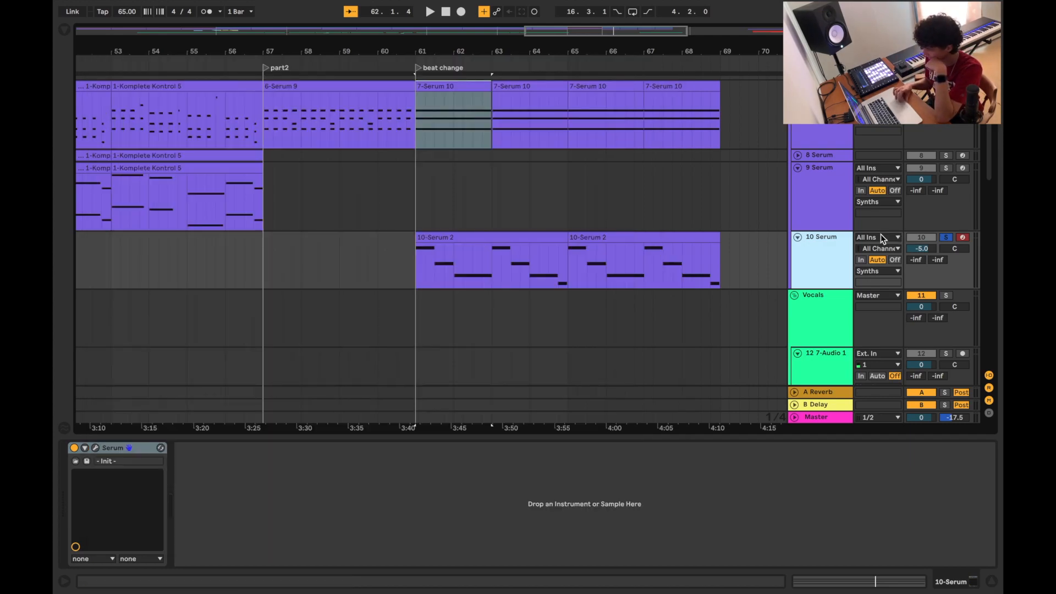
- Play the soloed 10 Serum track, examine the notes of its 10-Serum 2 clip, stop playback and return to its device chain
{"action": "key", "text": "space"}
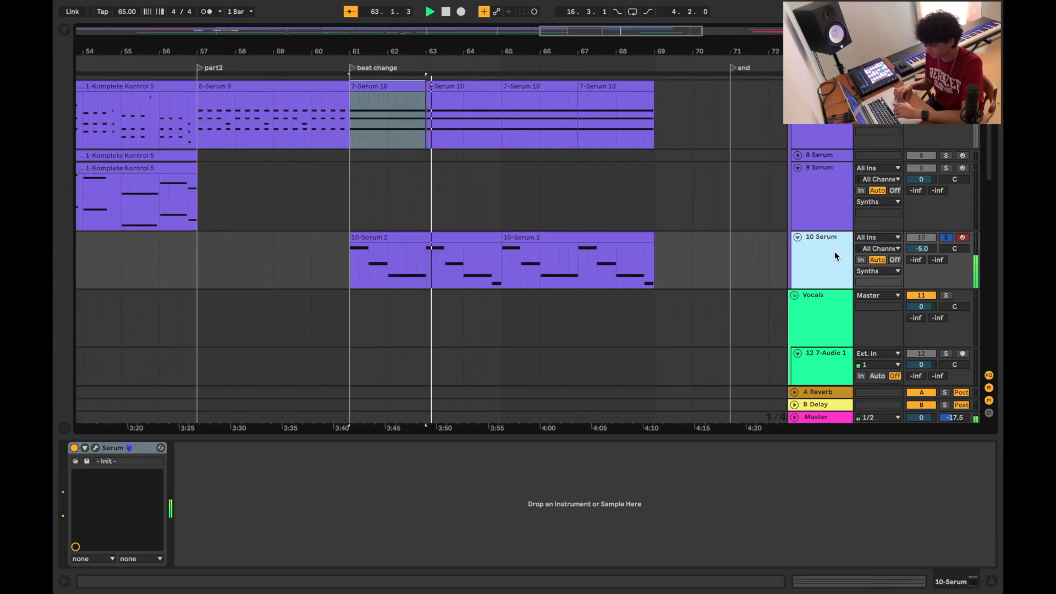
{"action": "double_click", "coordinate": [455, 233]}
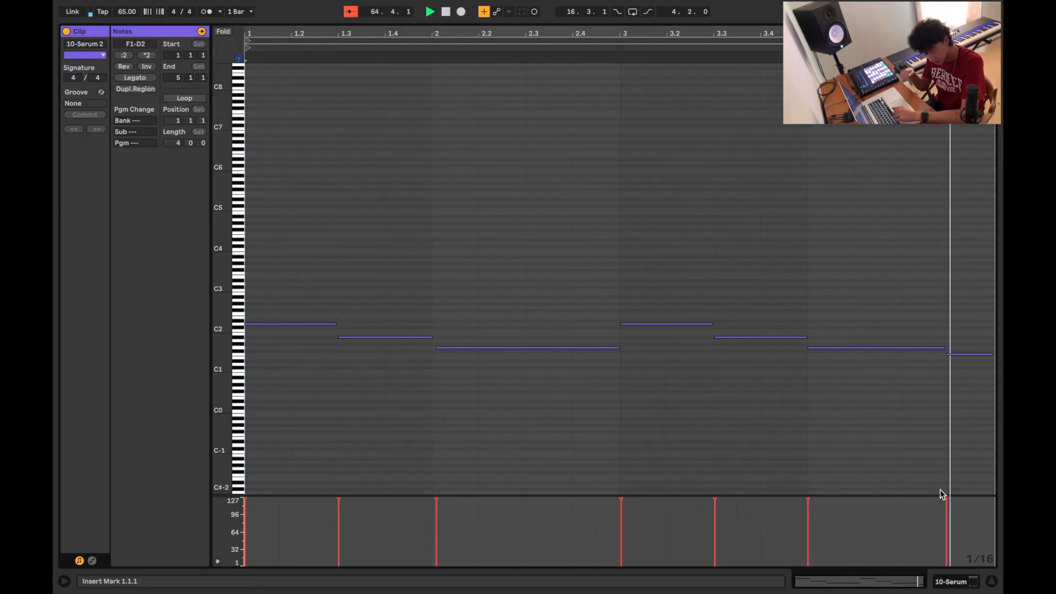
{"action": "key", "text": "space"}
{"action": "left_click", "coordinate": [958, 578]}
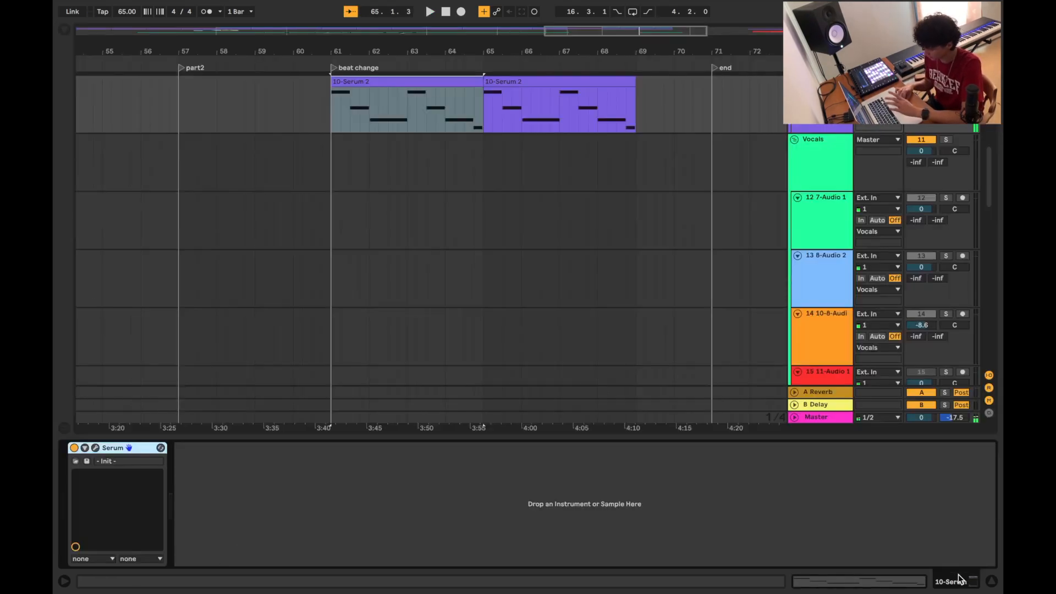
- Unsolo the 10 Serum track and play the full beat change from 61.1.1 while looking over its tracks
{"action": "scroll", "coordinate": [900, 132], "scroll_direction": "up", "scroll_amount": 4}
{"action": "left_click", "coordinate": [946, 263]}
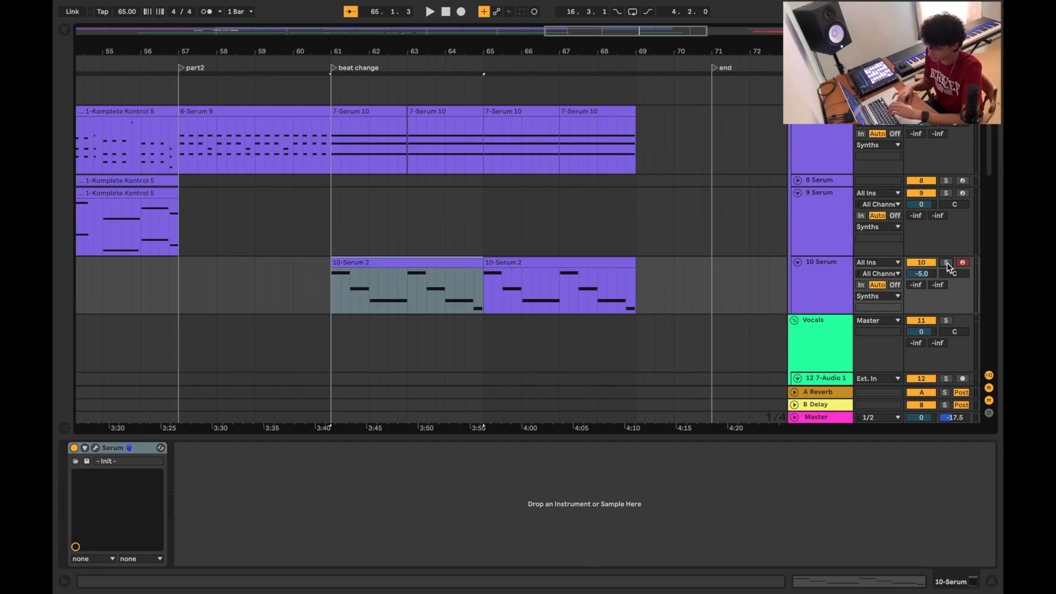
{"action": "key", "text": "space"}
{"action": "scroll", "coordinate": [755, 275], "scroll_direction": "up", "scroll_amount": 5}
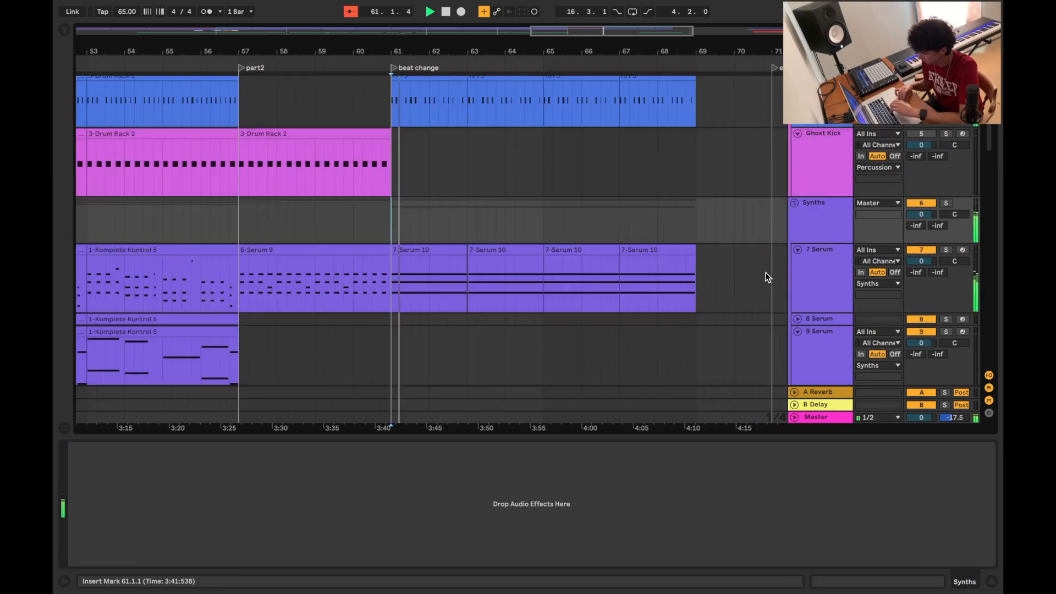
{"action": "scroll", "coordinate": [754, 274], "scroll_direction": "down", "scroll_amount": 15}
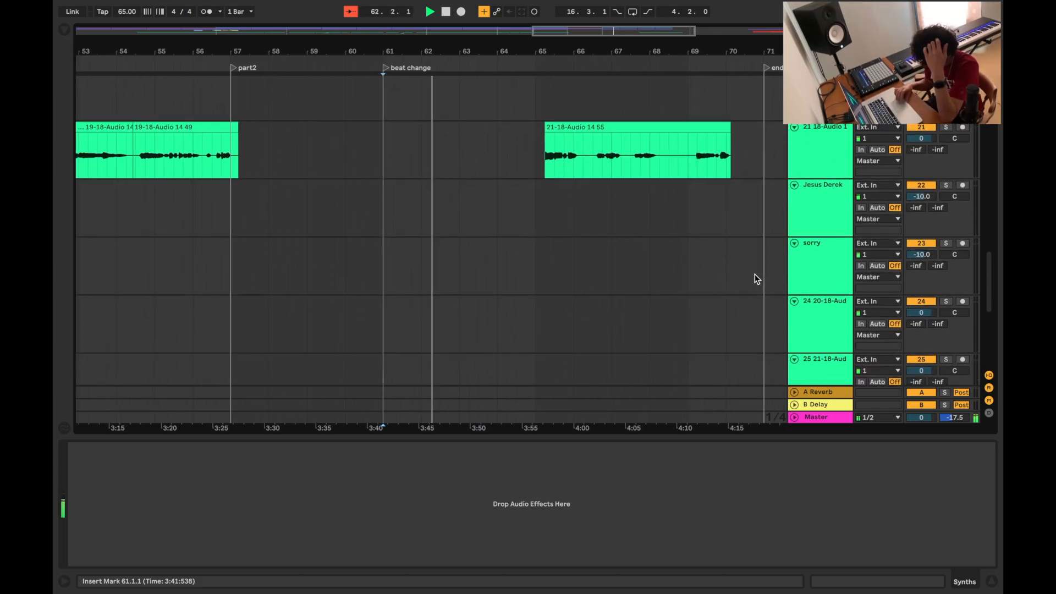
- Display the 21 18-Audio 1 track's device chain from its EQ Eight on while the beat change plays
{"action": "left_click", "coordinate": [809, 152]}
{"action": "scroll", "coordinate": [525, 209], "scroll_direction": "up", "scroll_amount": 6}
{"action": "scroll", "coordinate": [524, 209], "scroll_direction": "down", "scroll_amount": 2}
{"action": "scroll", "coordinate": [525, 209], "scroll_direction": "down", "scroll_amount": 2}
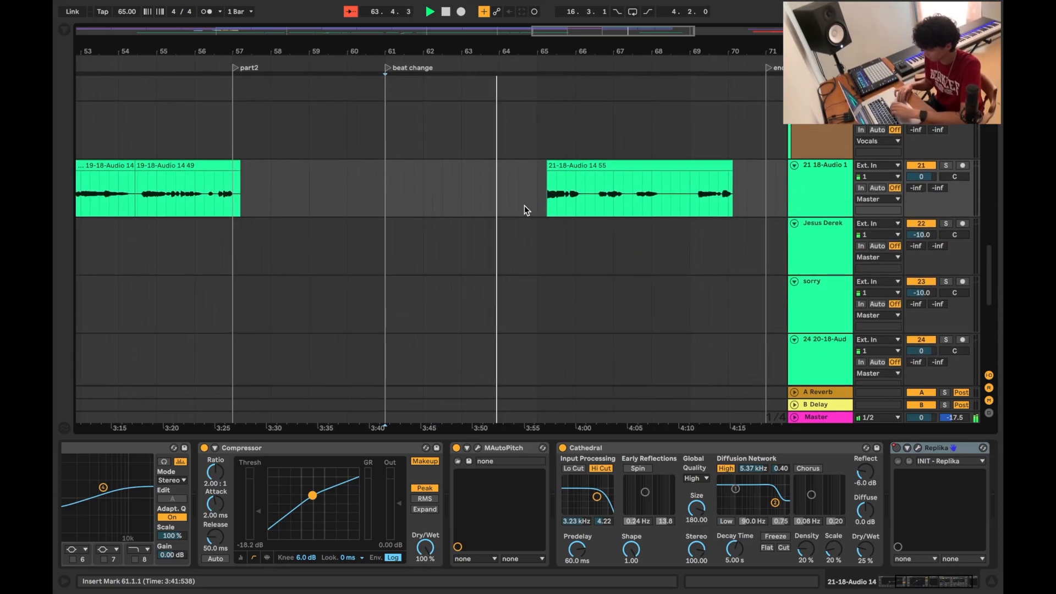
{"action": "scroll", "coordinate": [525, 209], "scroll_direction": "right", "scroll_amount": 3}
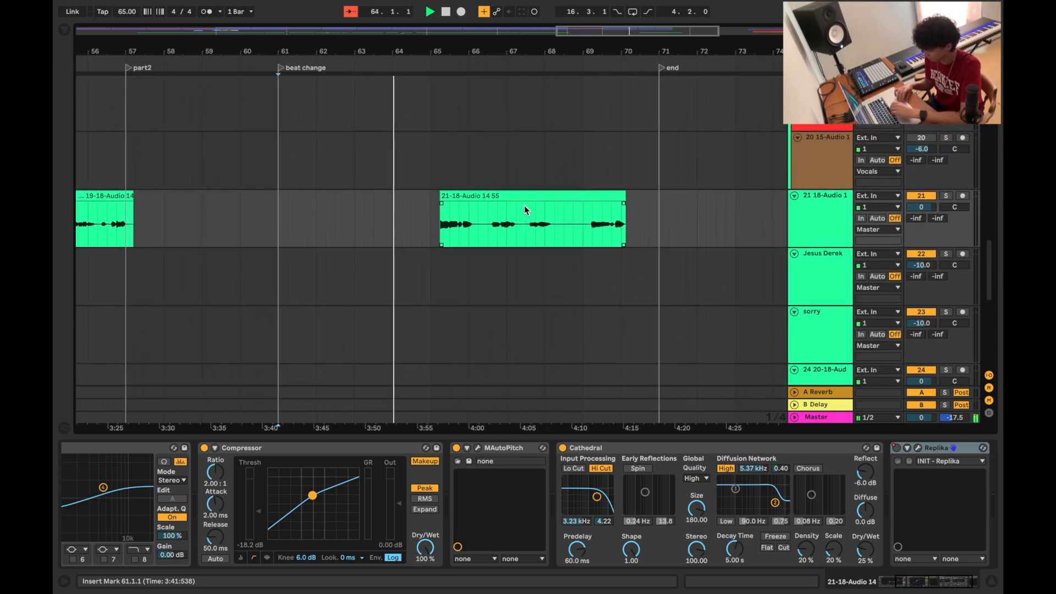
{"action": "left_click", "coordinate": [822, 220]}
{"action": "scroll", "coordinate": [572, 456], "scroll_direction": "left", "scroll_amount": 3}
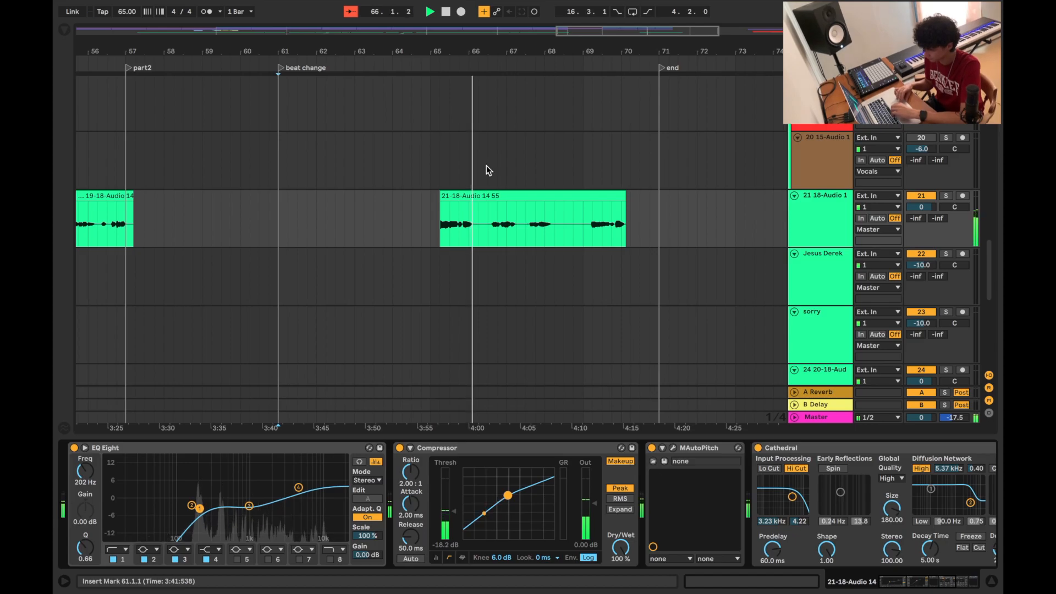
- Resume following the playhead, audition the 21-18-Audio 14 55 clip to its end while checking the drum tracks, and stop playback
{"action": "left_click", "coordinate": [350, 11]}
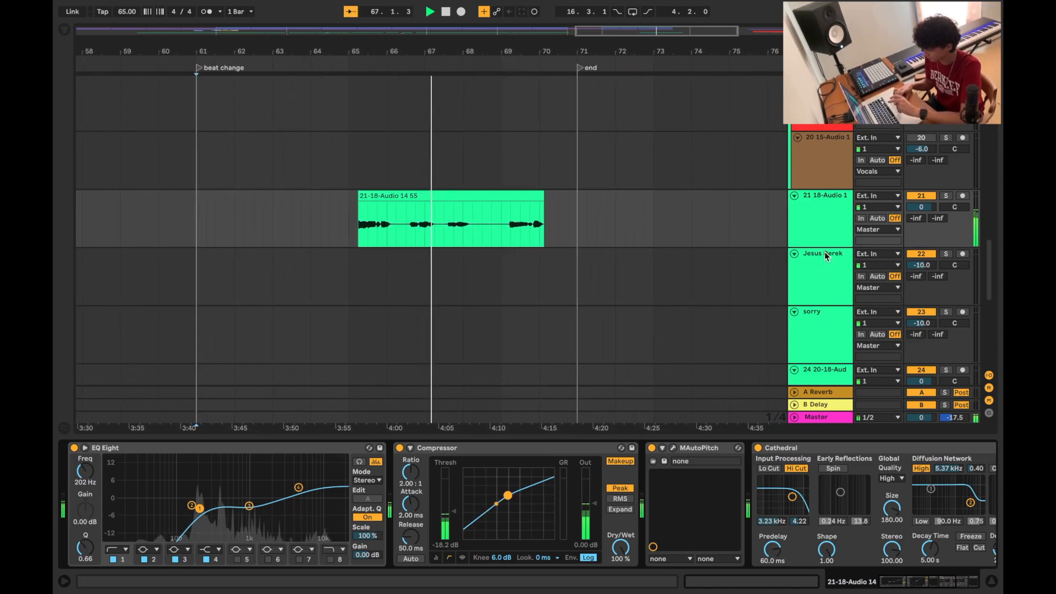
{"action": "scroll", "coordinate": [824, 253], "scroll_direction": "up", "scroll_amount": 4}
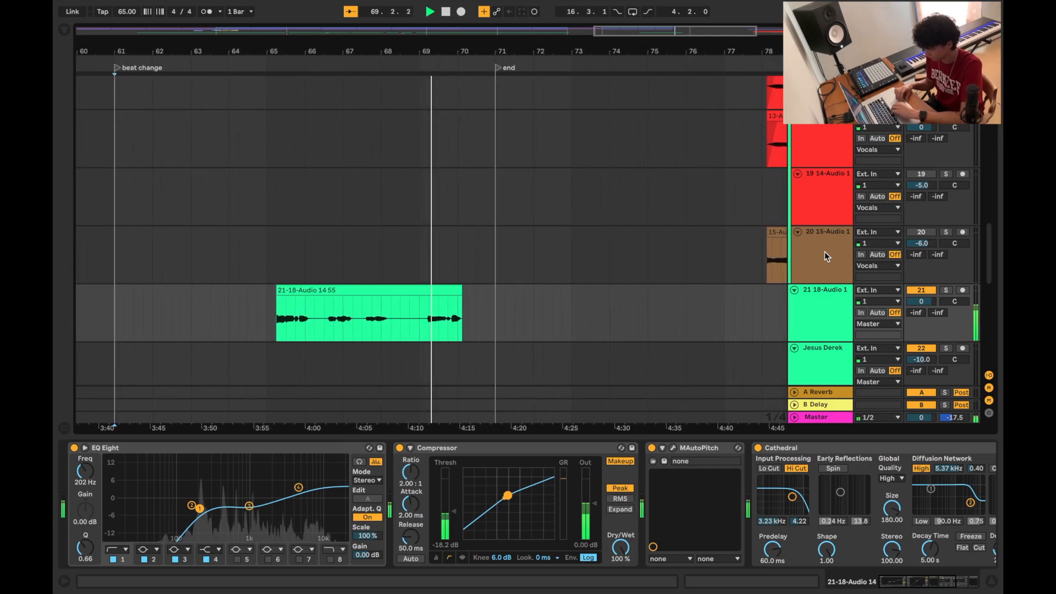
{"action": "scroll", "coordinate": [824, 251], "scroll_direction": "up", "scroll_amount": 15}
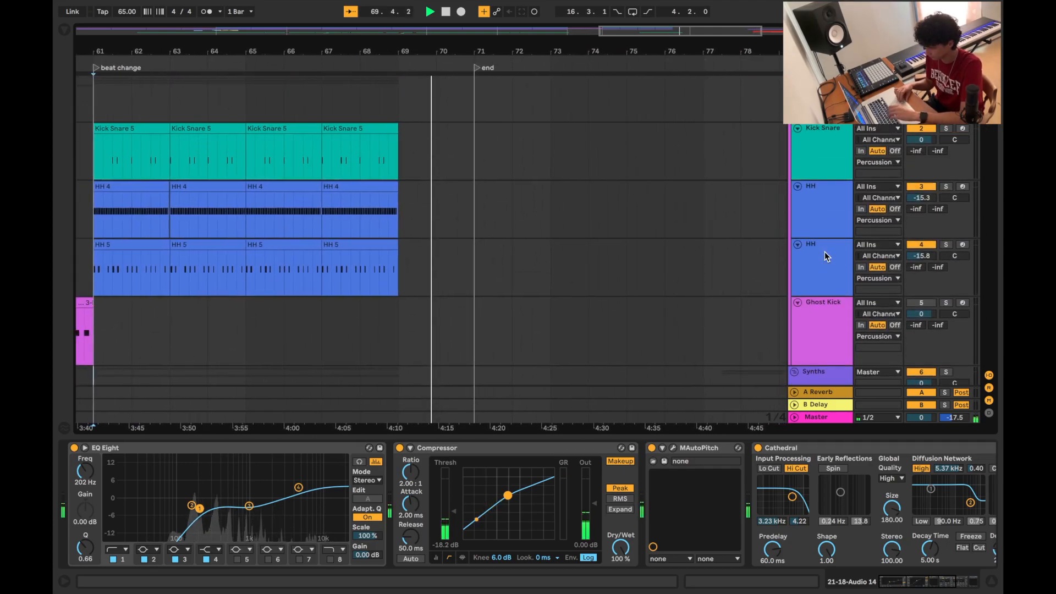
{"action": "key", "text": "Tab"}
{"action": "key", "text": "Tab"}
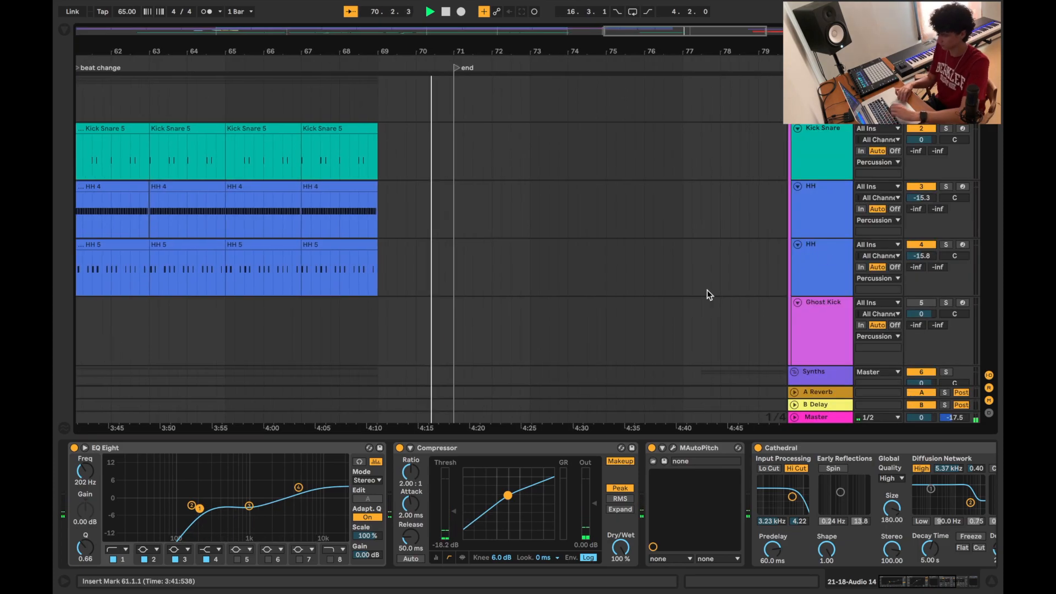
{"action": "scroll", "coordinate": [662, 298], "scroll_direction": "down", "scroll_amount": 15}
{"action": "scroll", "coordinate": [662, 298], "scroll_direction": "down", "scroll_amount": 2}
{"action": "key", "text": "space"}
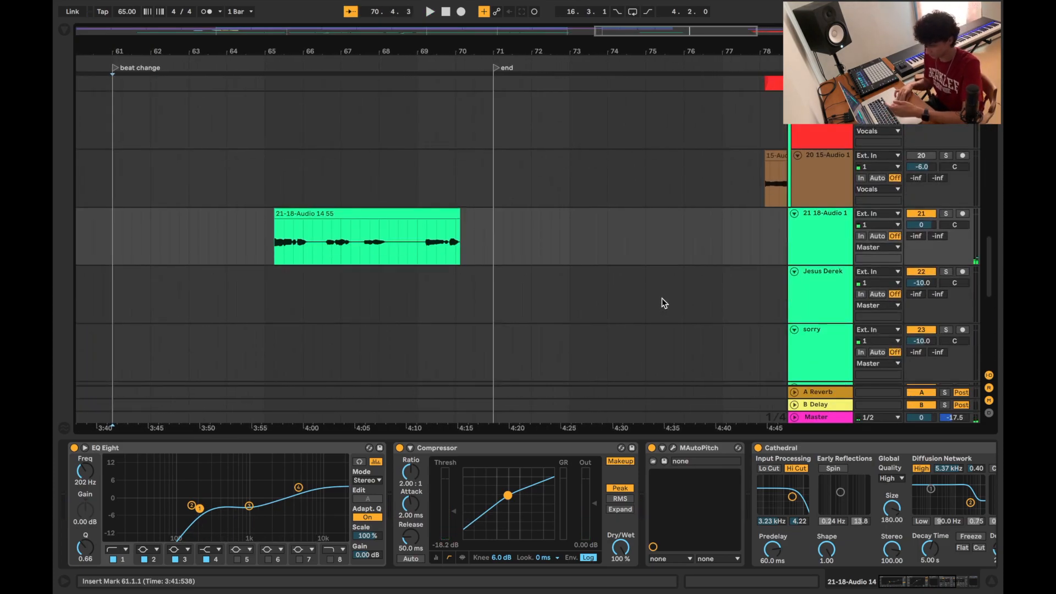
- Show the automation lanes and display the Replika Device On envelope on the 21 18-Audio 1 track
{"action": "left_click", "coordinate": [265, 190]}
{"action": "key", "text": "a"}
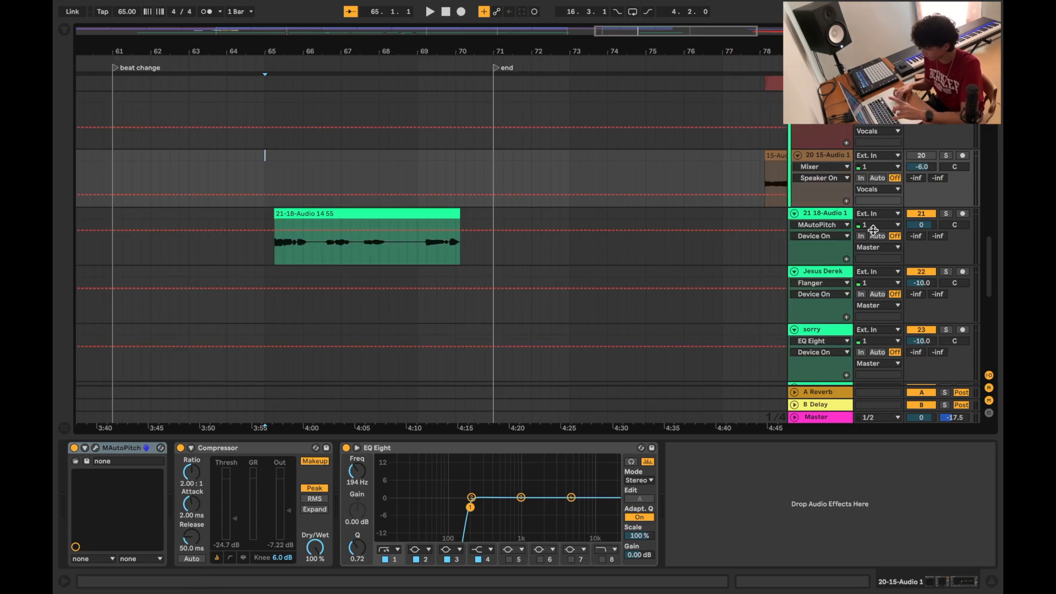
{"action": "left_click", "coordinate": [839, 215]}
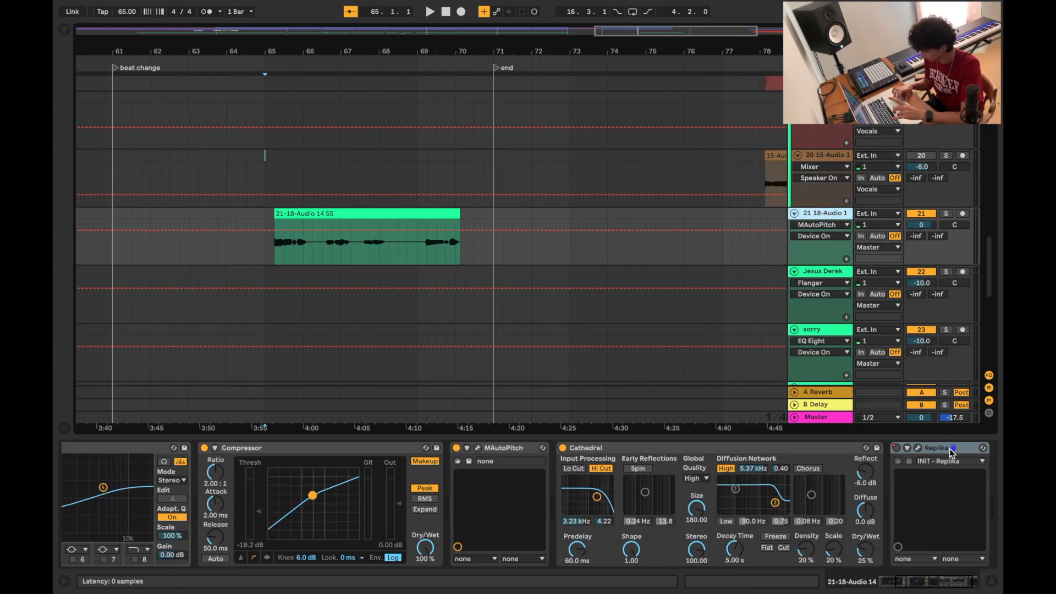
{"action": "left_click", "coordinate": [896, 448]}
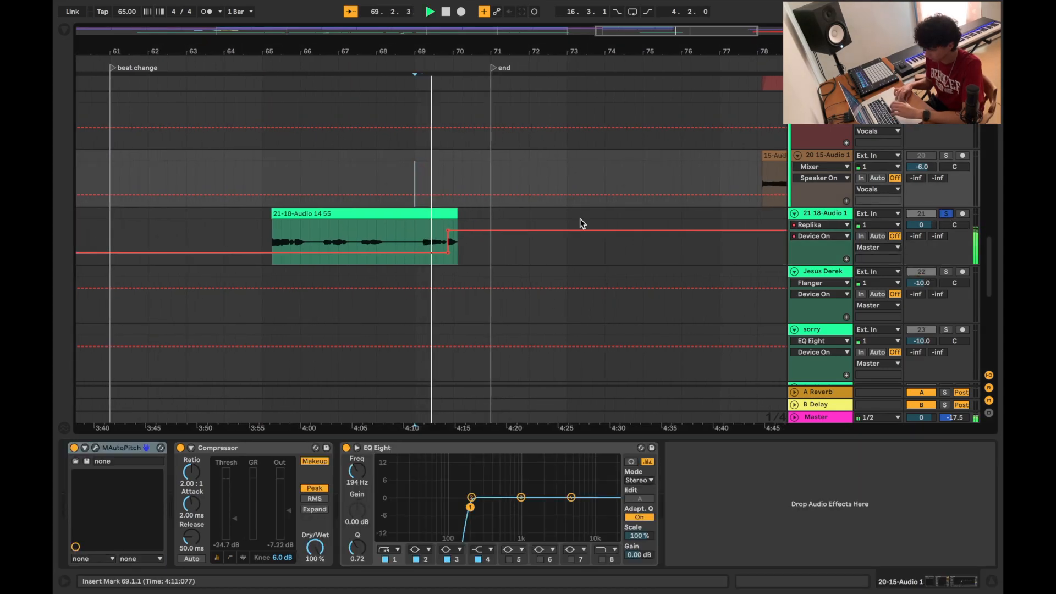
- Audition the soloed 21 18-Audio 1 track from 69.1.1, examine its Replika plug-in's delay settings, and close the plug-in window
{"action": "left_click", "coordinate": [741, 249]}
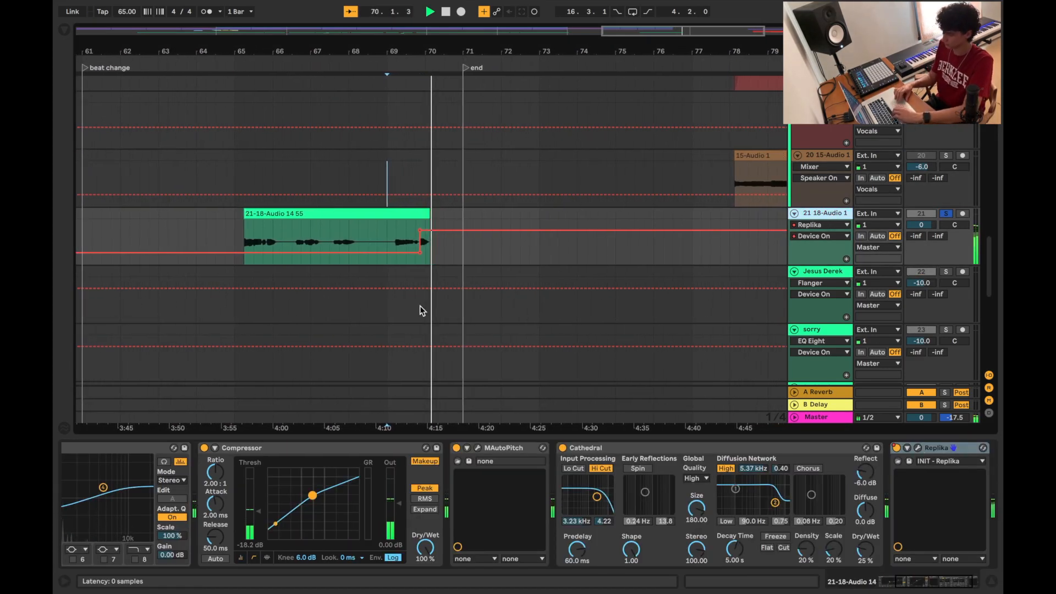
{"action": "key", "text": "super+alt+p"}
{"action": "key", "text": "space"}
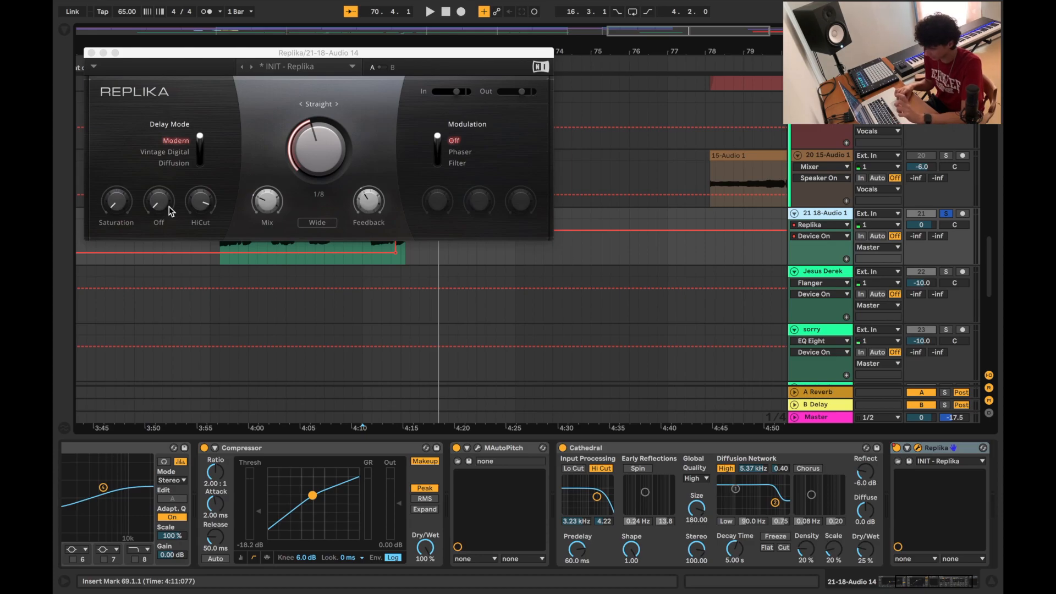
{"action": "key", "text": "super+alt+p"}
- Look over the arrangement back to its opening, examining the vocal, synth and drum tracks around the beat in marker
{"action": "scroll", "coordinate": [464, 333], "scroll_direction": "up", "scroll_amount": 3}
{"action": "scroll", "coordinate": [464, 334], "scroll_direction": "left", "scroll_amount": 5}
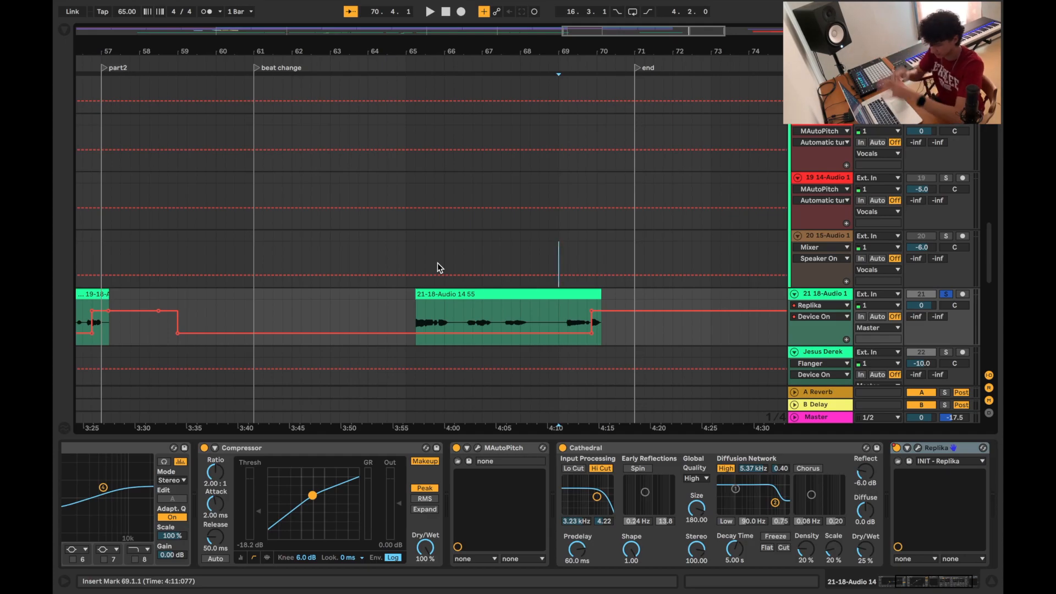
{"action": "scroll", "coordinate": [443, 267], "scroll_direction": "left", "scroll_amount": 15}
{"action": "scroll", "coordinate": [443, 267], "scroll_direction": "up", "scroll_amount": 8}
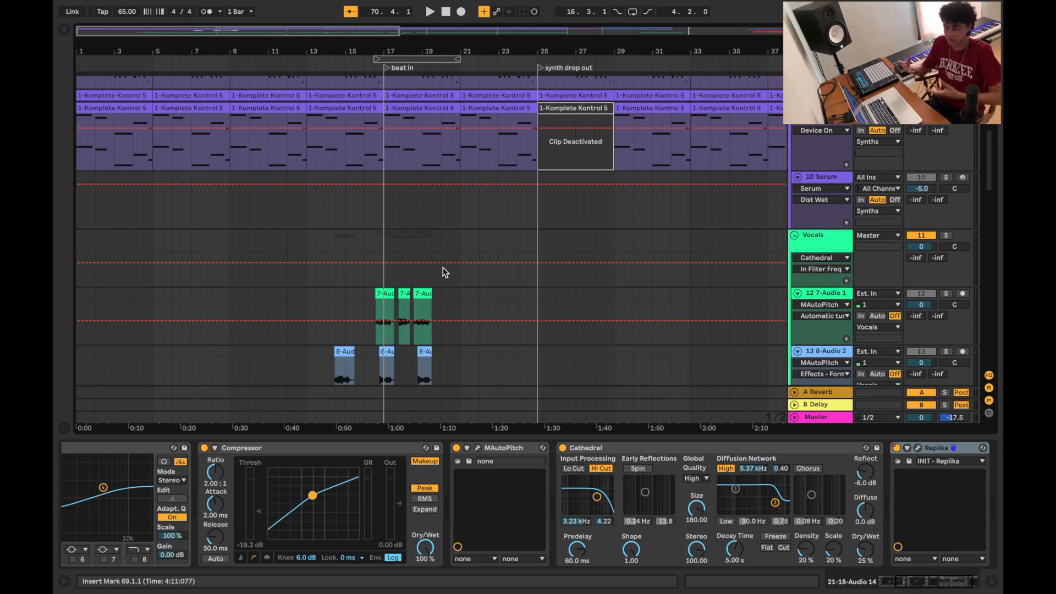
{"action": "left_click", "coordinate": [445, 272]}
{"action": "scroll", "coordinate": [445, 272], "scroll_direction": "up", "scroll_amount": 5}
{"action": "scroll", "coordinate": [442, 267], "scroll_direction": "up", "scroll_amount": 8}
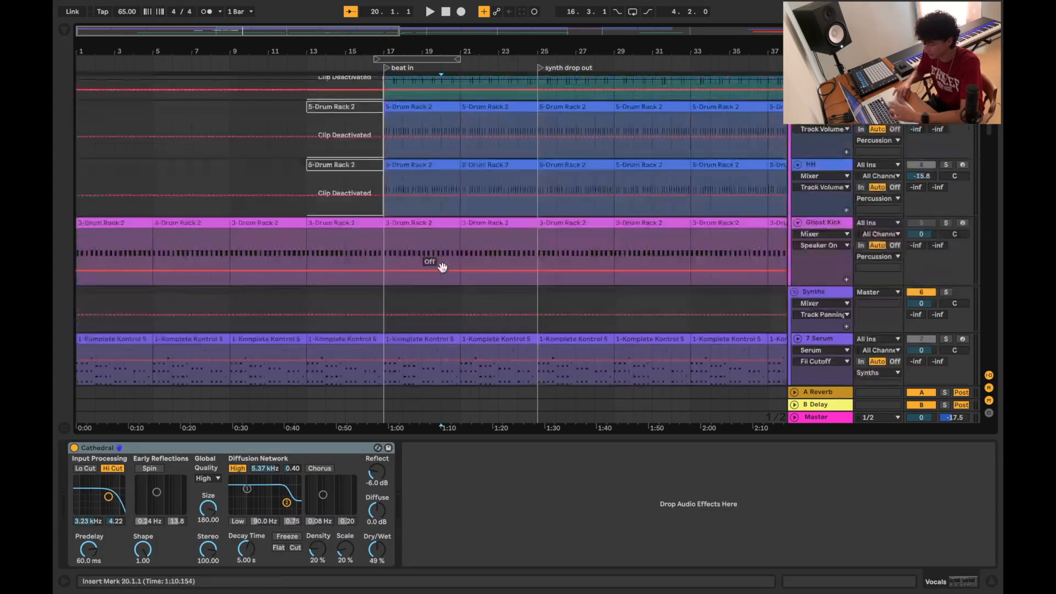
{"action": "scroll", "coordinate": [443, 267], "scroll_direction": "up", "scroll_amount": 4}
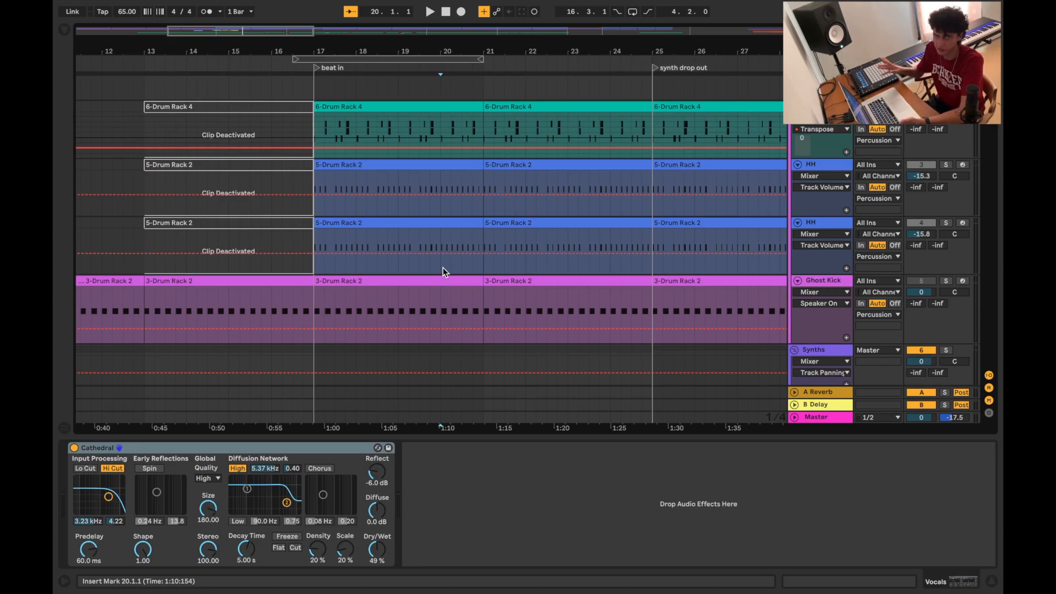
{"action": "left_click", "coordinate": [735, 341]}
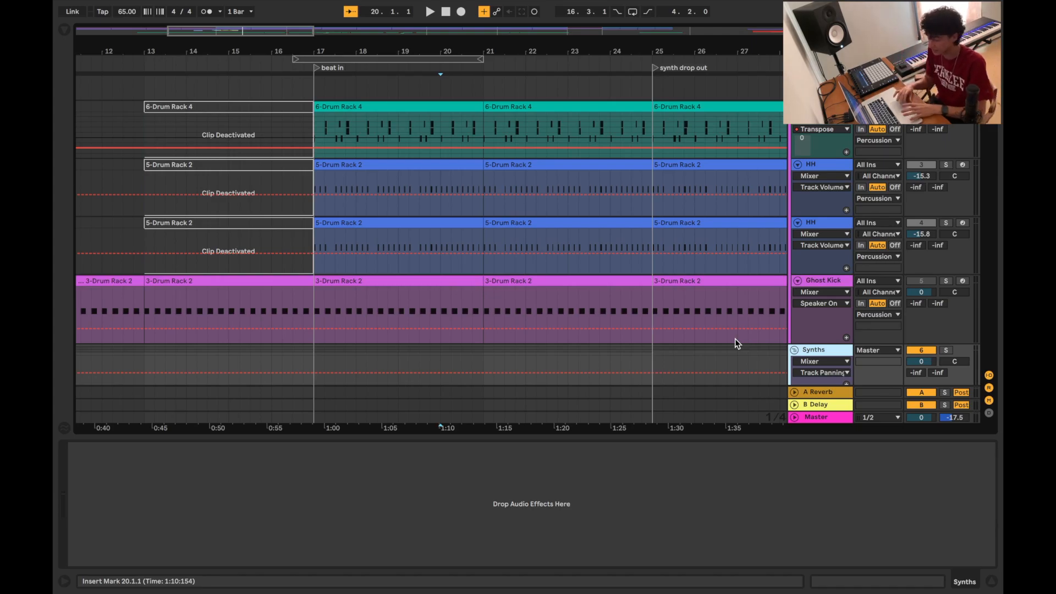
{"action": "scroll", "coordinate": [528, 235], "scroll_direction": "up", "scroll_amount": 1}
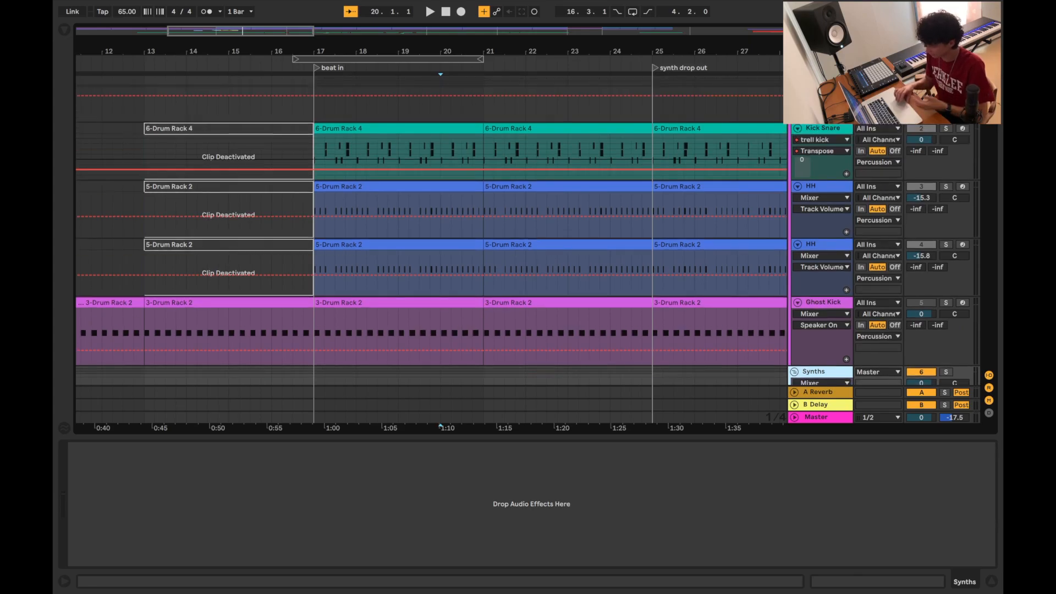
- Display the Kick Snare track's device chain and play the full song from 1.1.1 with no track soloed
{"action": "left_click", "coordinate": [821, 131]}
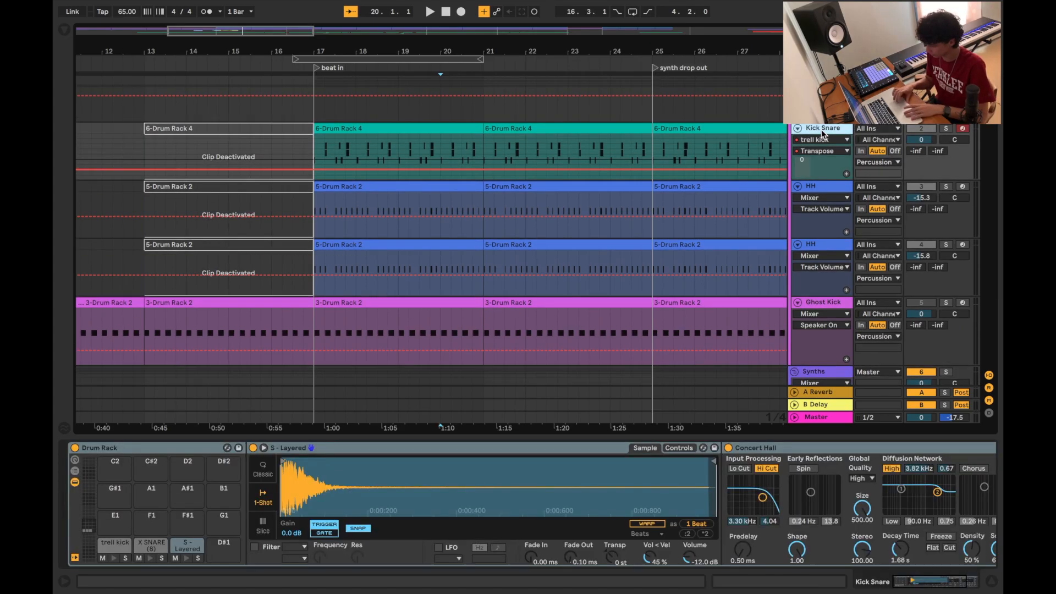
{"action": "scroll", "coordinate": [310, 230], "scroll_direction": "left", "scroll_amount": 5}
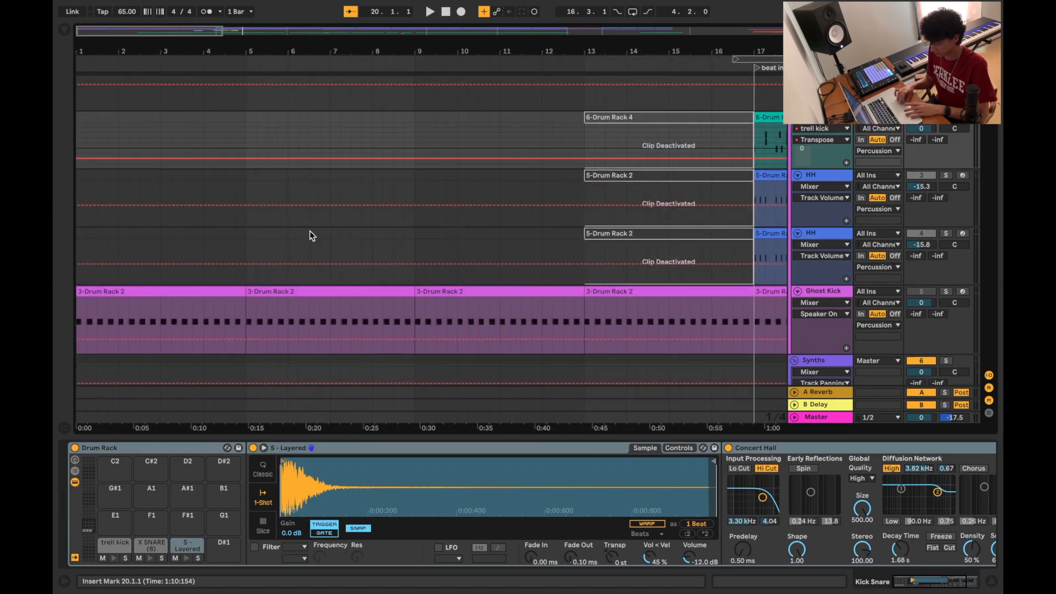
{"action": "left_click", "coordinate": [446, 12]}
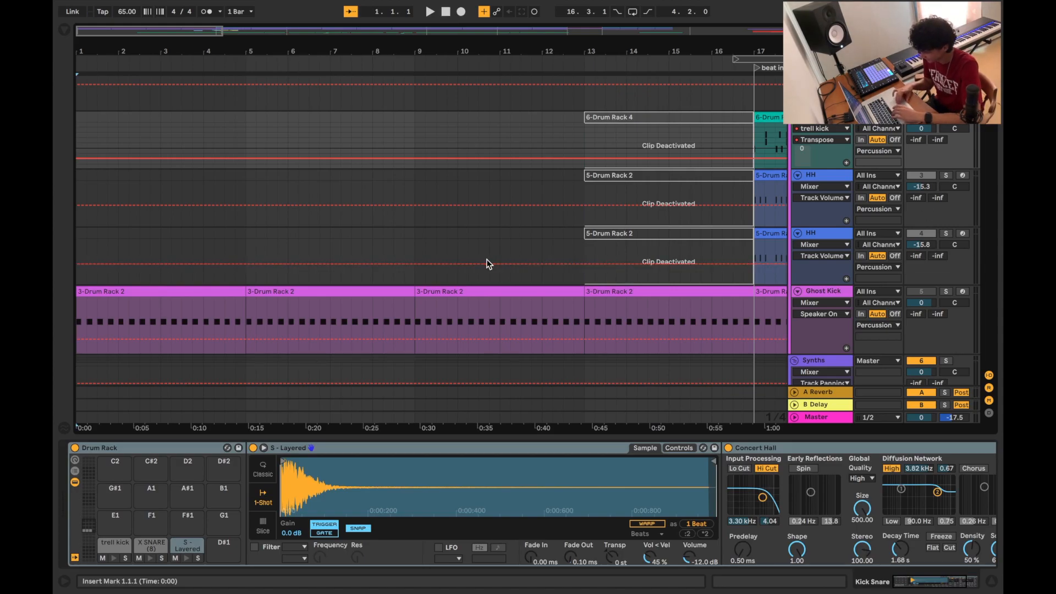
{"action": "scroll", "coordinate": [488, 264], "scroll_direction": "down", "scroll_amount": 2}
{"action": "scroll", "coordinate": [880, 209], "scroll_direction": "up", "scroll_amount": 3}
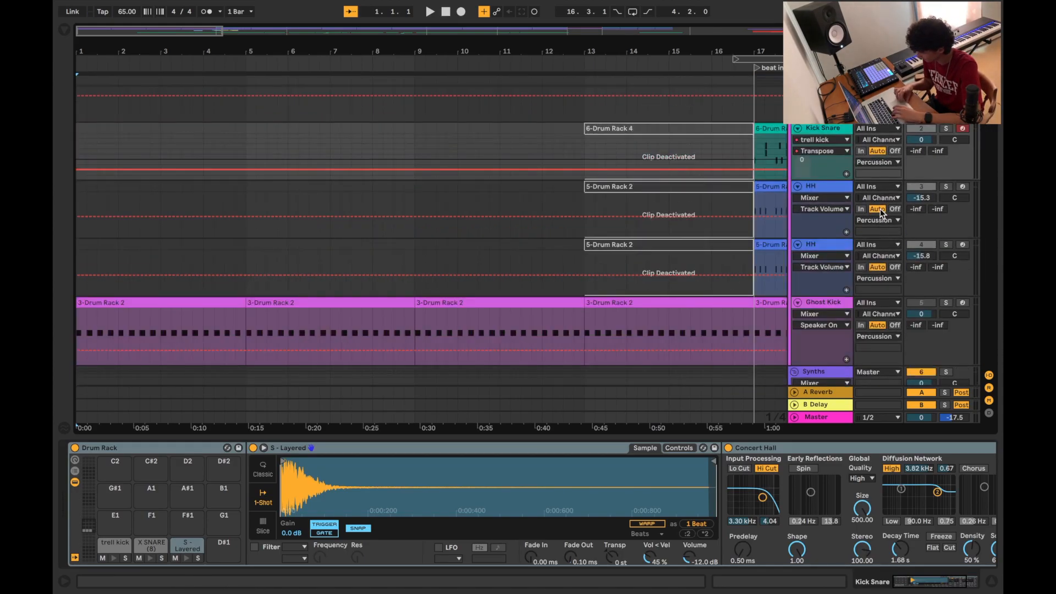
{"action": "key", "text": "space"}
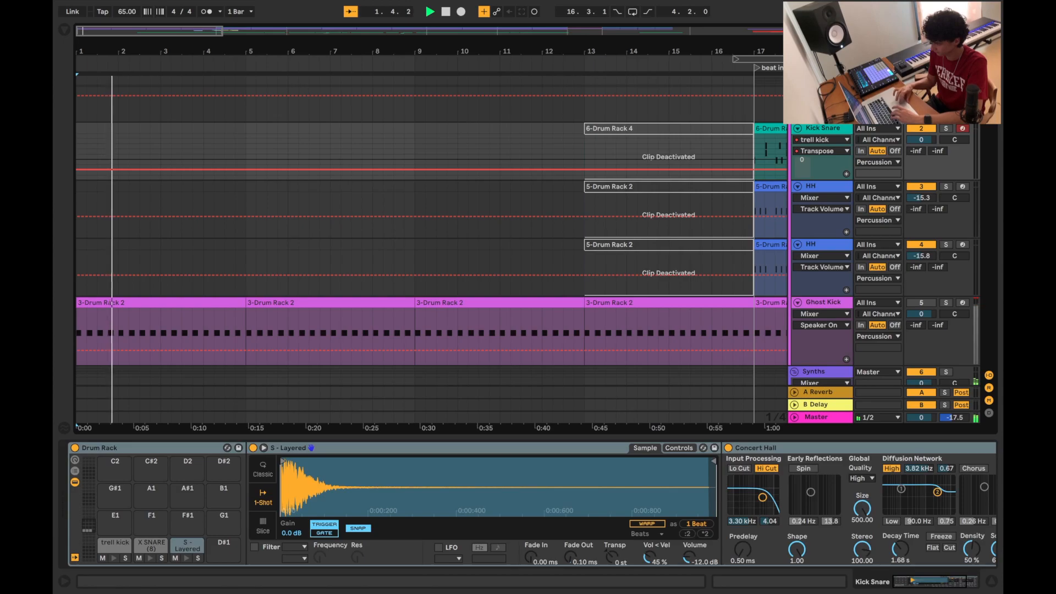
- Display the 7 Serum track's device chain, examine oscillator A and the filter in its Serum plug-in, and close the plug-in window
{"action": "scroll", "coordinate": [823, 240], "scroll_direction": "down", "scroll_amount": 5}
{"action": "scroll", "coordinate": [823, 240], "scroll_direction": "down", "scroll_amount": 2}
{"action": "scroll", "coordinate": [823, 240], "scroll_direction": "down", "scroll_amount": 2}
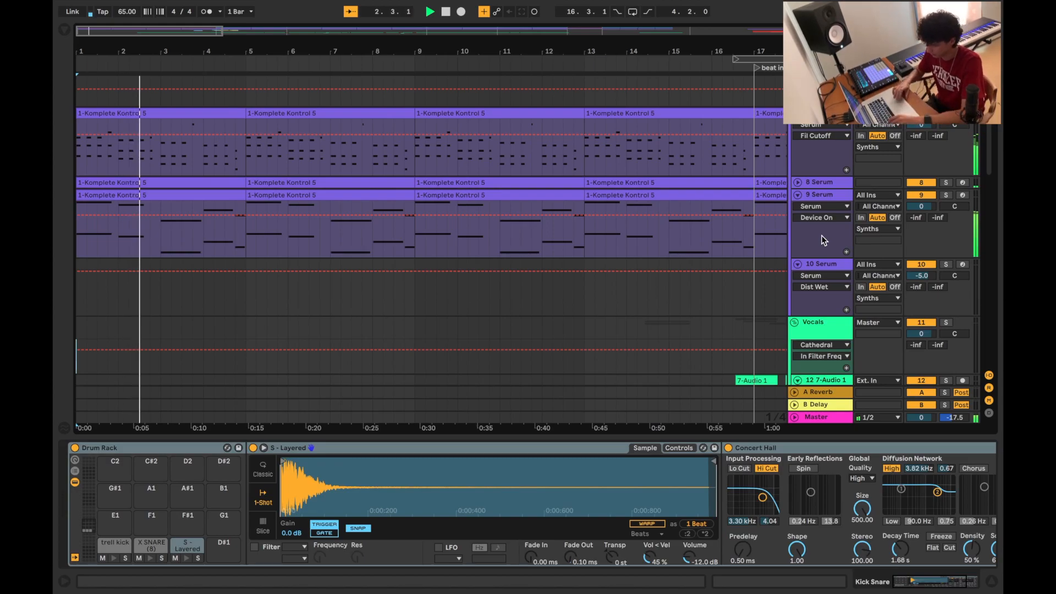
{"action": "left_click", "coordinate": [822, 160]}
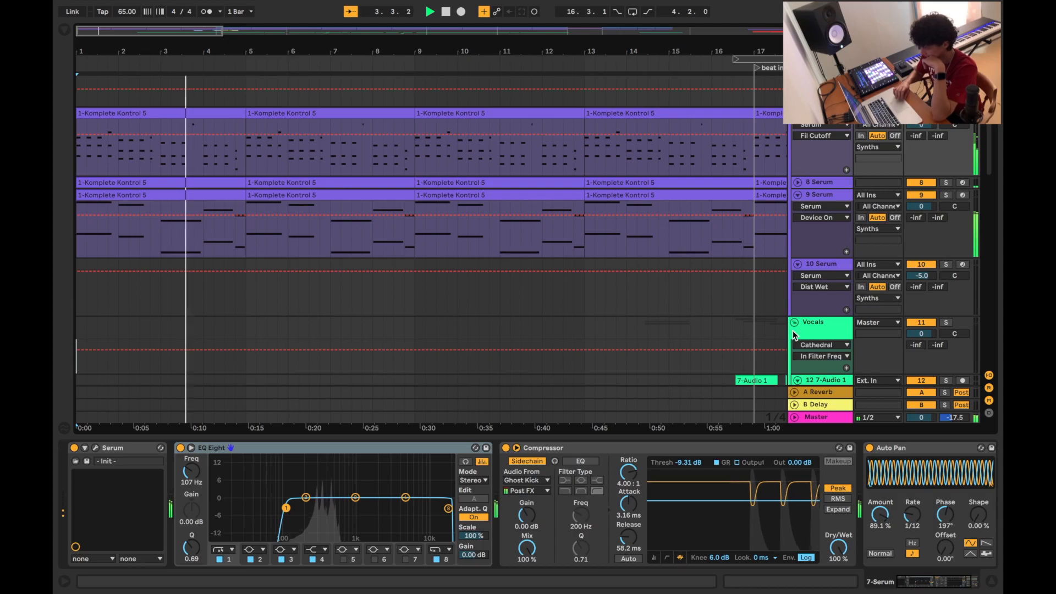
{"action": "left_click", "coordinate": [96, 448]}
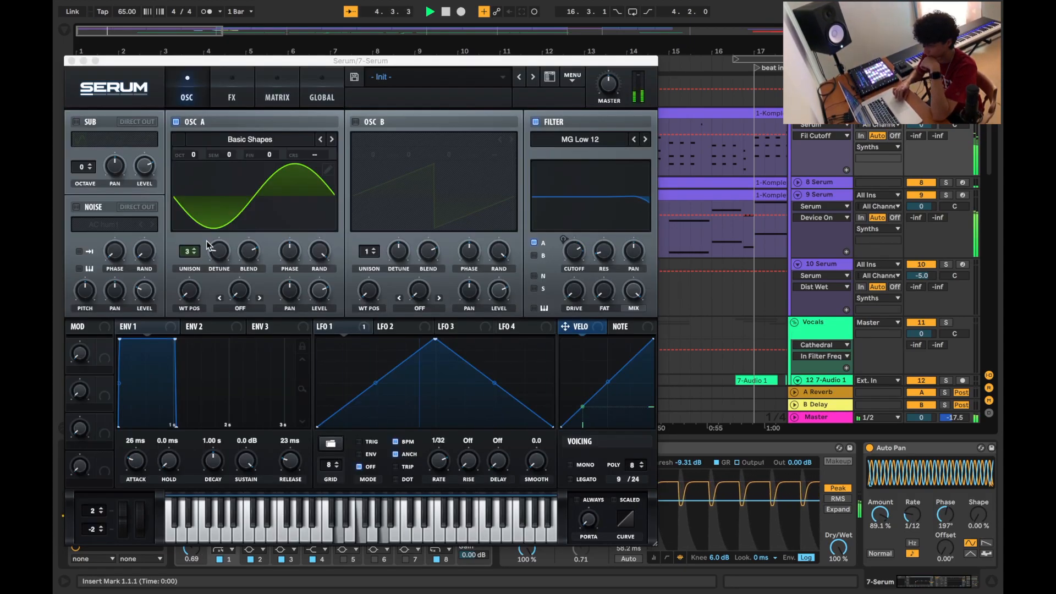
{"action": "left_click", "coordinate": [70, 61]}
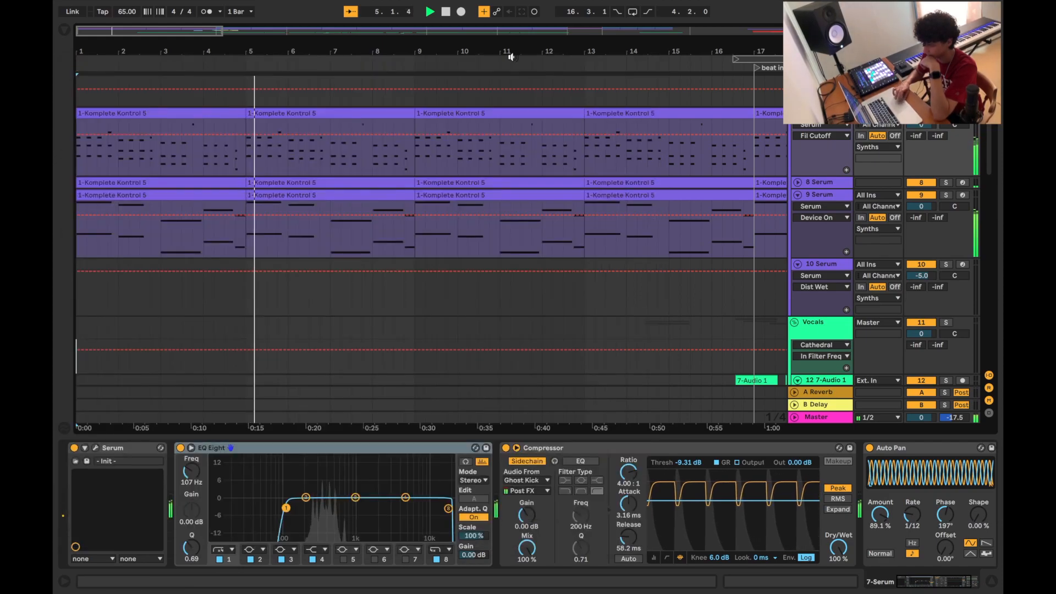
{"action": "scroll", "coordinate": [826, 219], "scroll_direction": "down", "scroll_amount": 2}
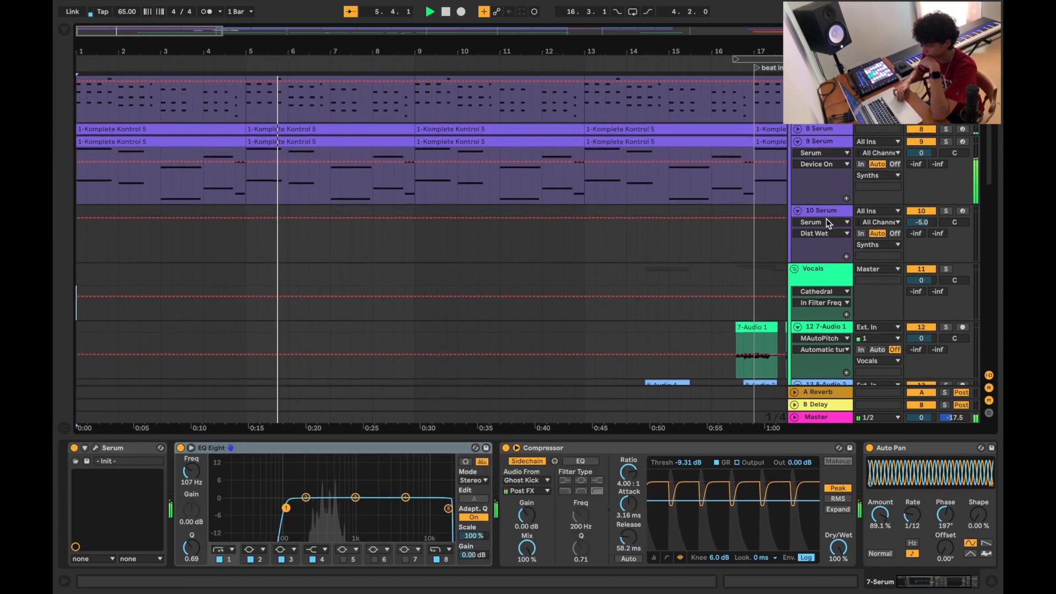
- Display the 9 Serum track's device chain, examine its EQ Eight and the oscillator and FX pages in Serum, and close the plug-in window
{"action": "left_click", "coordinate": [823, 135]}
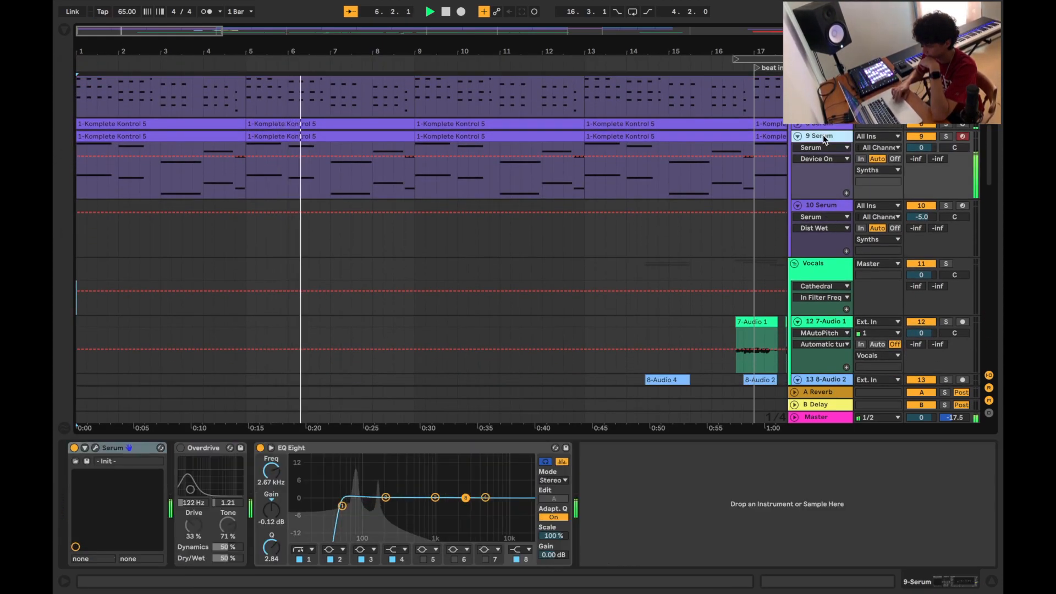
{"action": "left_click", "coordinate": [323, 448]}
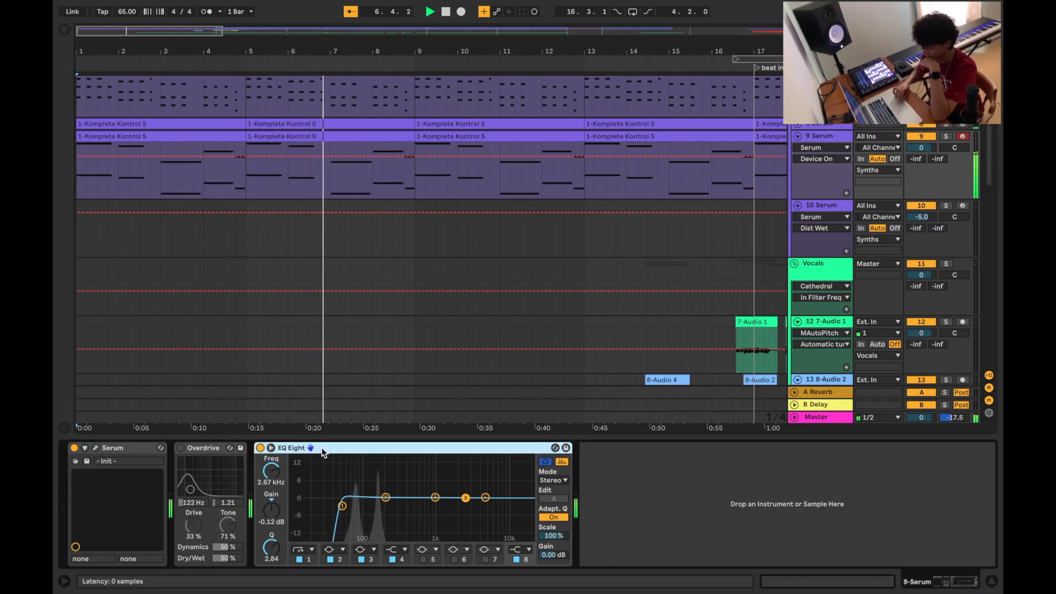
{"action": "left_click", "coordinate": [96, 448]}
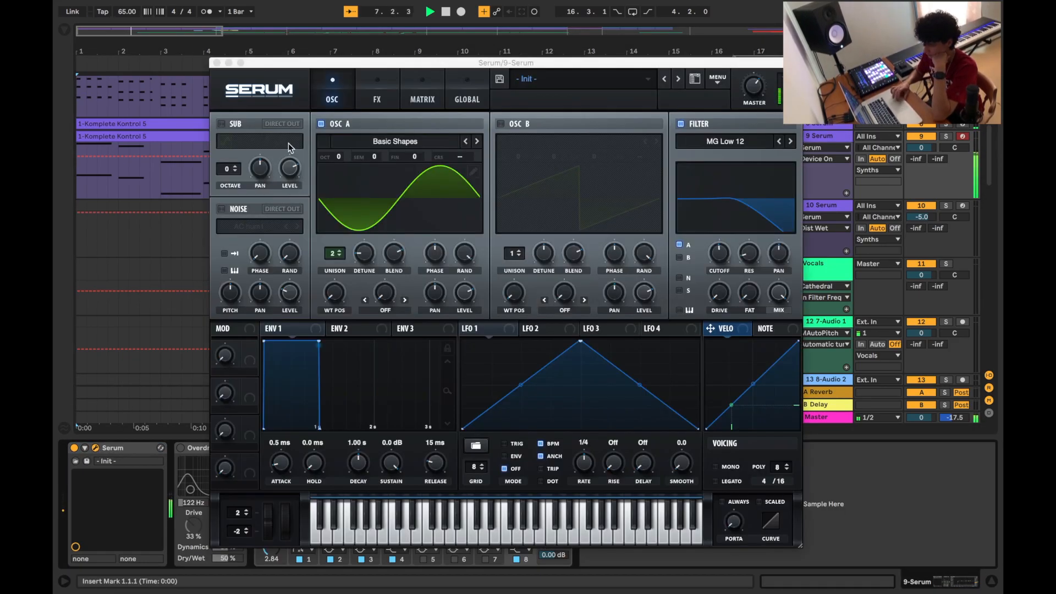
{"action": "left_click", "coordinate": [370, 85]}
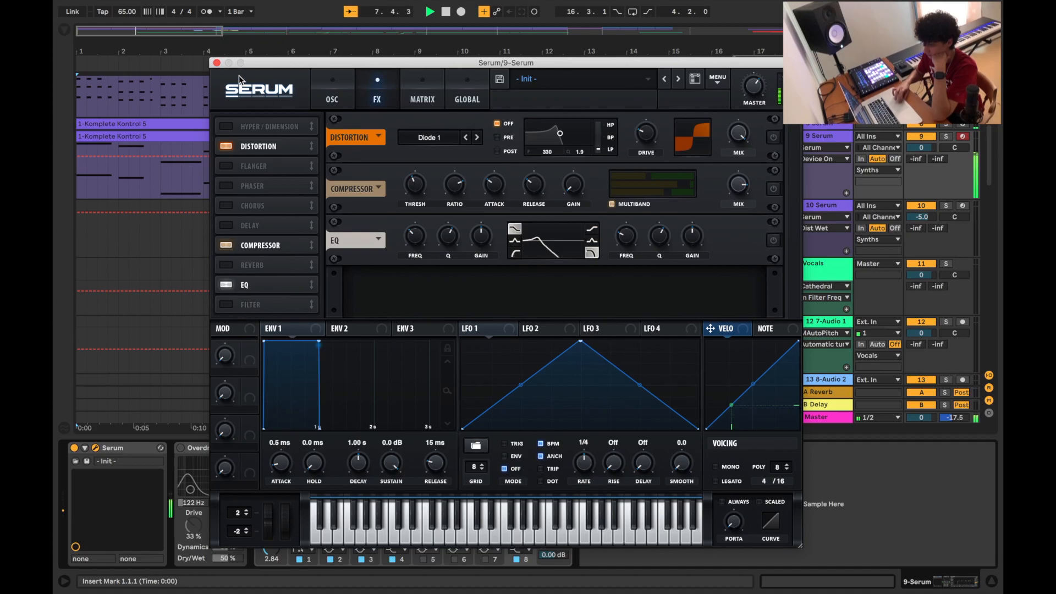
{"action": "left_click", "coordinate": [217, 63]}
- Hide the automation lanes and examine the 21 18-Audio 1 track's device chain from Replika back to its EQ Eight
{"action": "scroll", "coordinate": [811, 286], "scroll_direction": "down", "scroll_amount": 10}
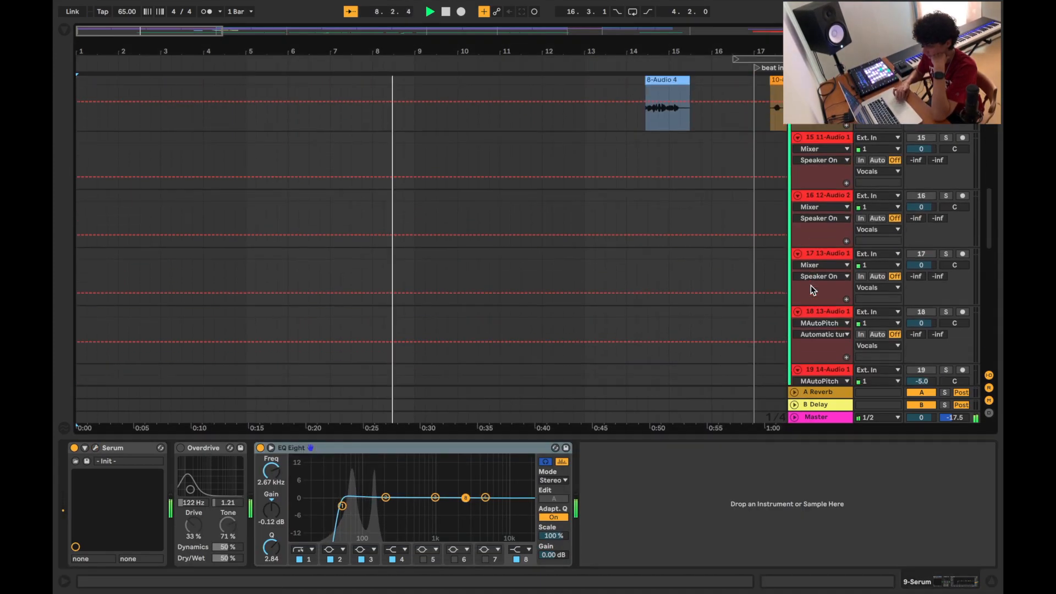
{"action": "scroll", "coordinate": [812, 289], "scroll_direction": "down", "scroll_amount": 1}
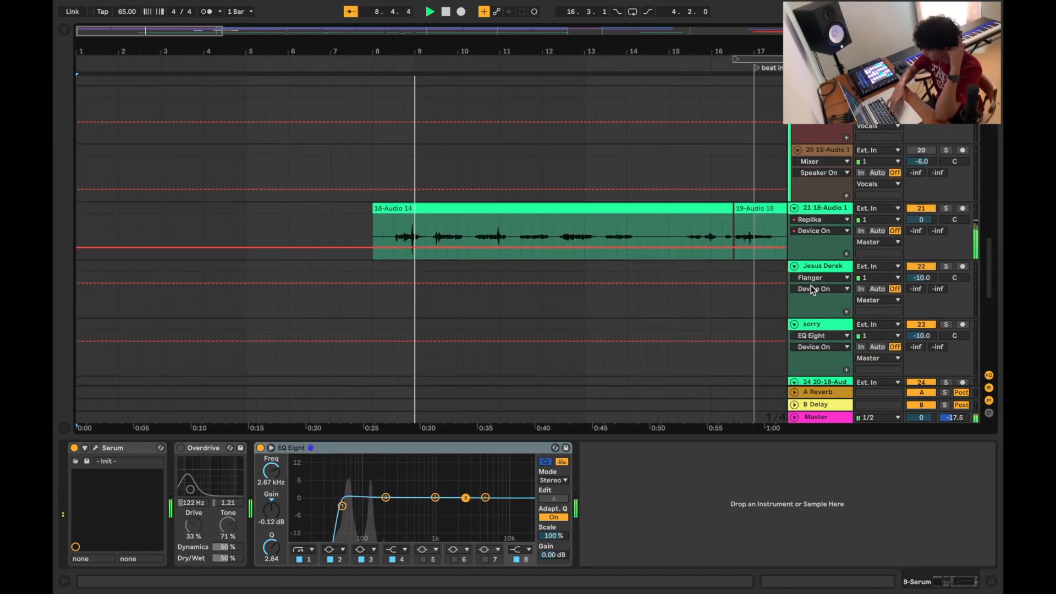
{"action": "key", "text": "a"}
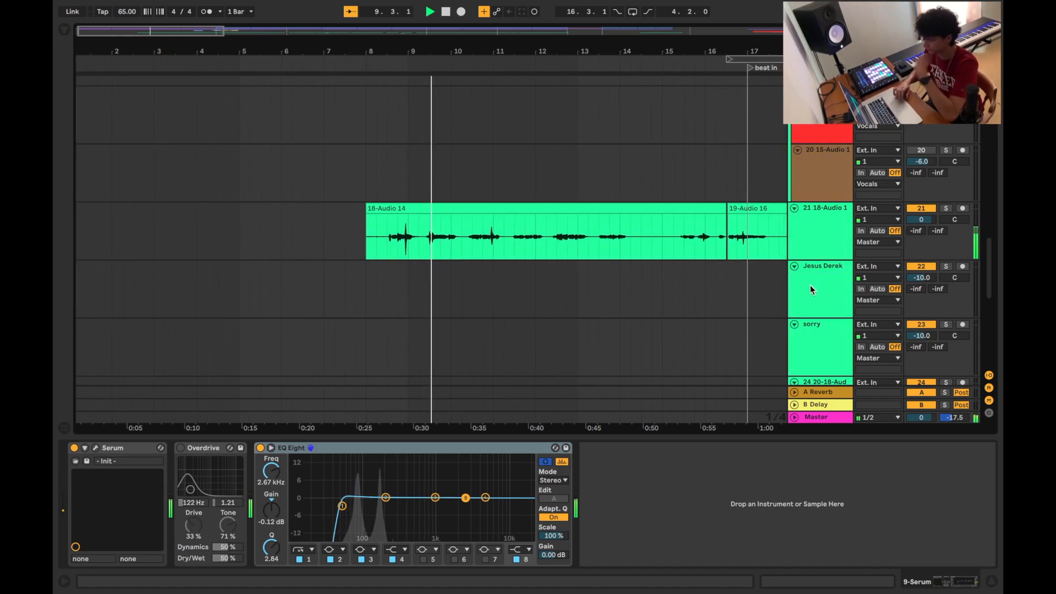
{"action": "left_click", "coordinate": [801, 220]}
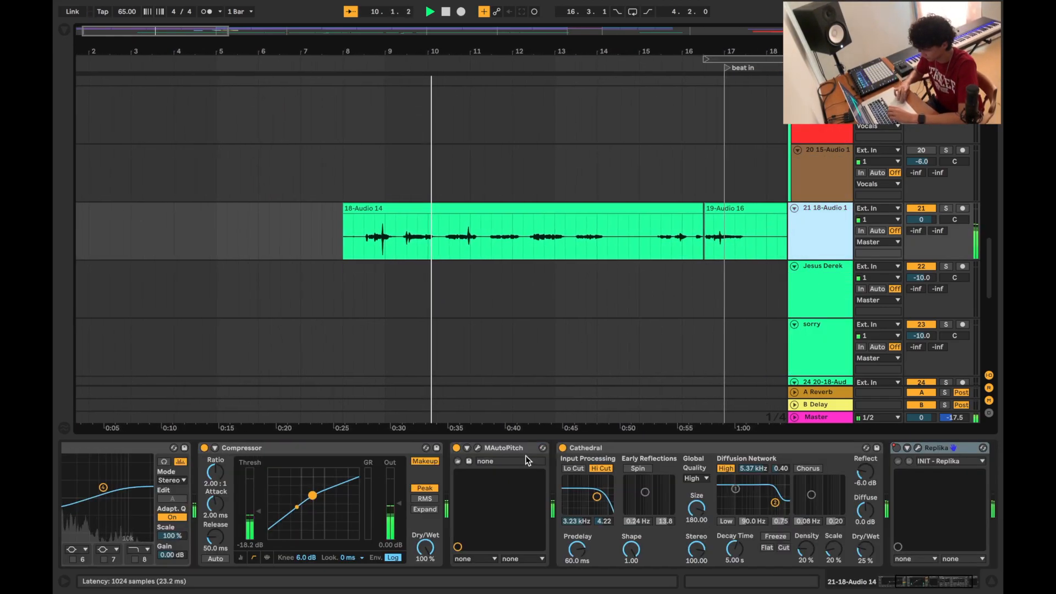
{"action": "scroll", "coordinate": [517, 476], "scroll_direction": "left", "scroll_amount": 3}
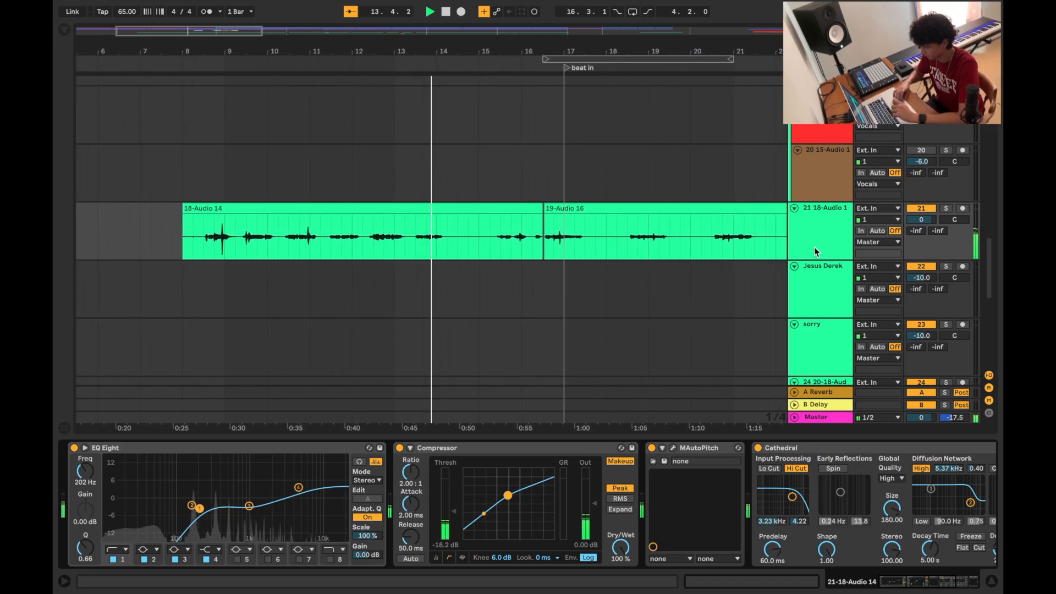
- Examine the 13 8-Audio 2 track's device chain and the neighbouring vocal clips, and return to the 21 18-Audio 1 track's devices
{"action": "scroll", "coordinate": [814, 247], "scroll_direction": "up", "scroll_amount": 10}
{"action": "left_click", "coordinate": [820, 358]}
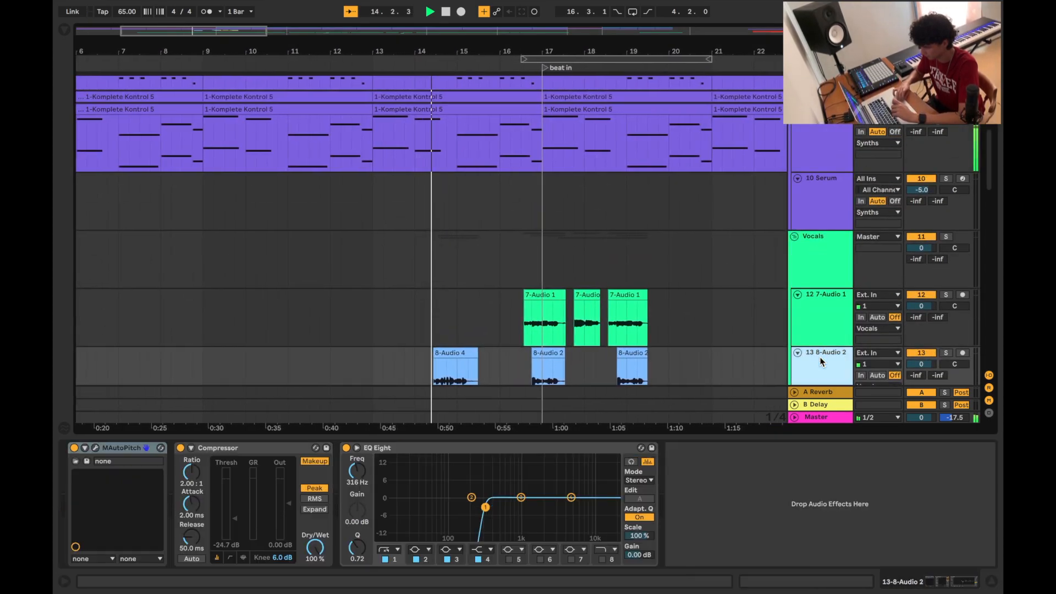
{"action": "scroll", "coordinate": [822, 362], "scroll_direction": "down", "scroll_amount": 3}
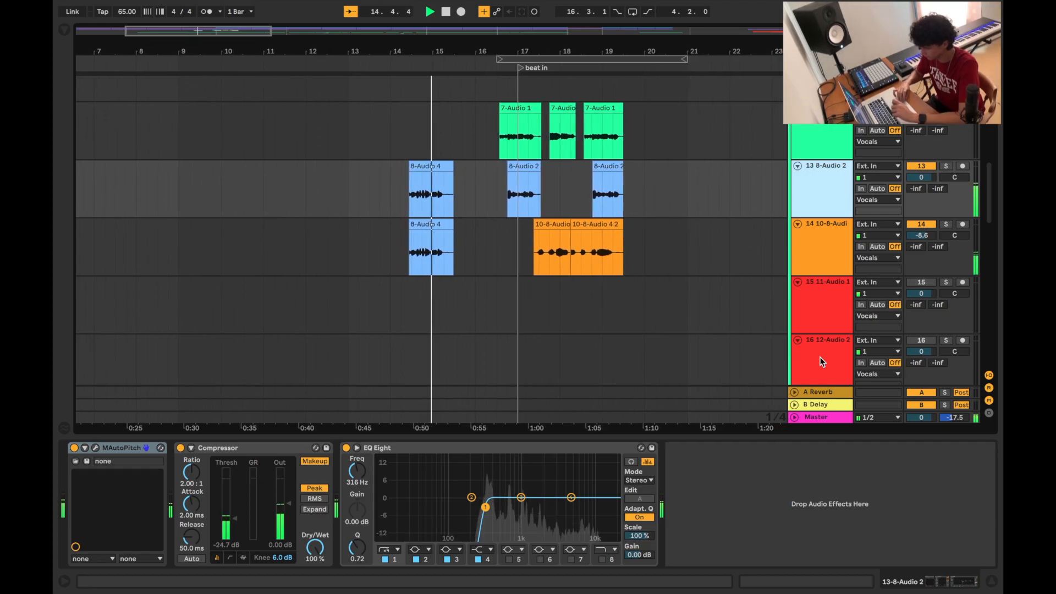
{"action": "scroll", "coordinate": [821, 361], "scroll_direction": "down", "scroll_amount": 8}
{"action": "scroll", "coordinate": [821, 362], "scroll_direction": "down", "scroll_amount": 1}
{"action": "scroll", "coordinate": [820, 362], "scroll_direction": "up", "scroll_amount": 1}
{"action": "left_click", "coordinate": [819, 165]}
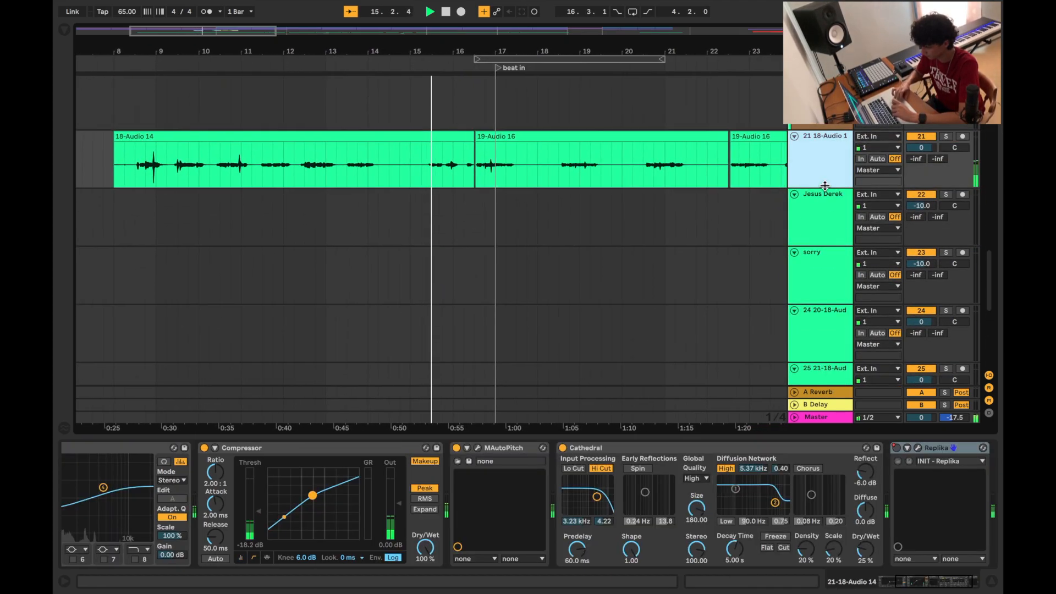
- Examine the drum samples of the Kick Snare, both HH and the Ghost Kick tracks as the beat in section plays
{"action": "scroll", "coordinate": [708, 321], "scroll_direction": "up", "scroll_amount": 6}
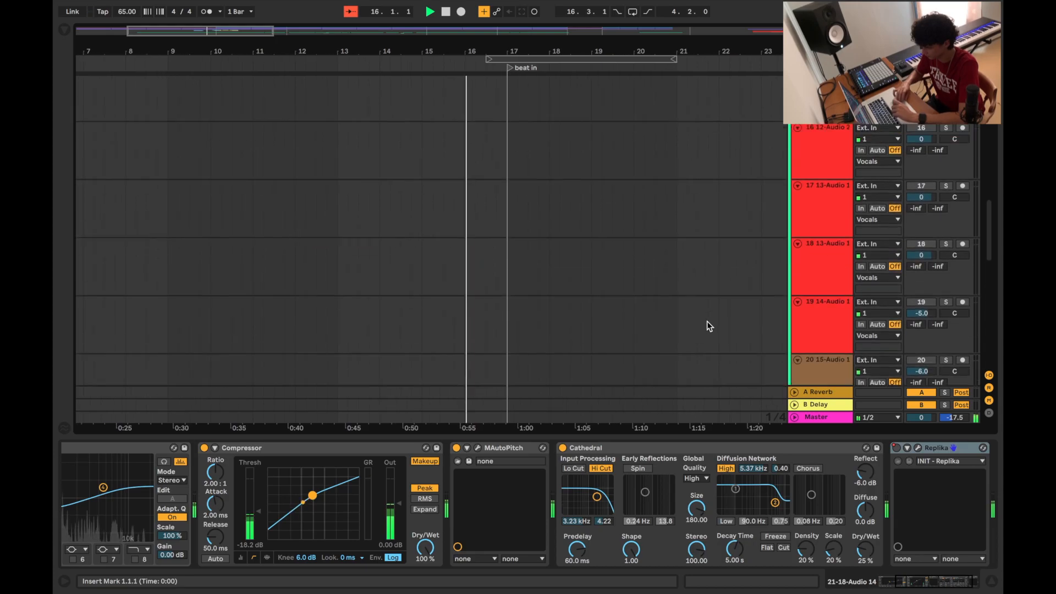
{"action": "scroll", "coordinate": [707, 322], "scroll_direction": "up", "scroll_amount": 10}
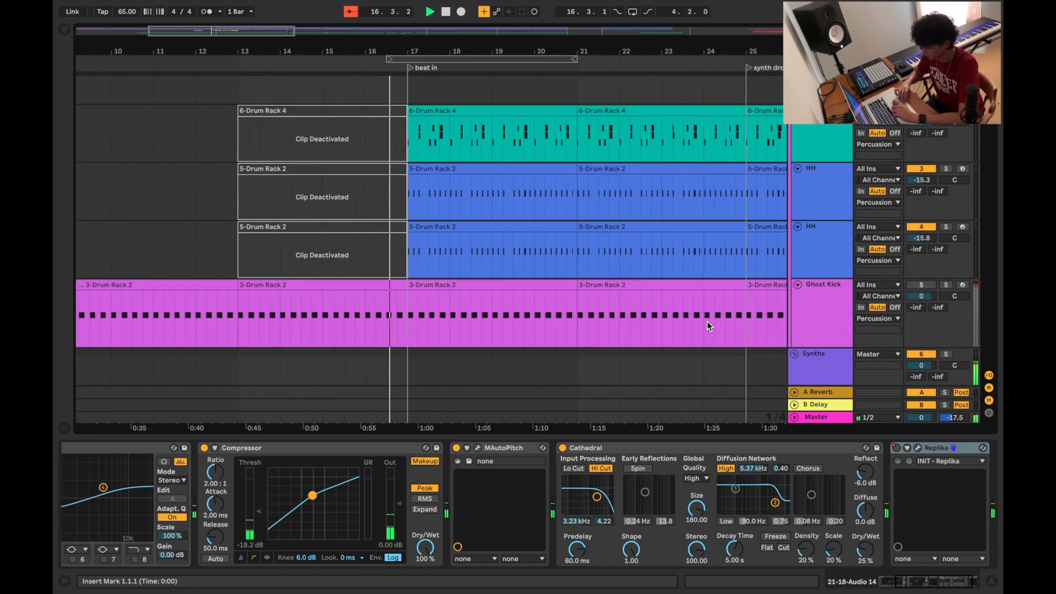
{"action": "left_click", "coordinate": [825, 175]}
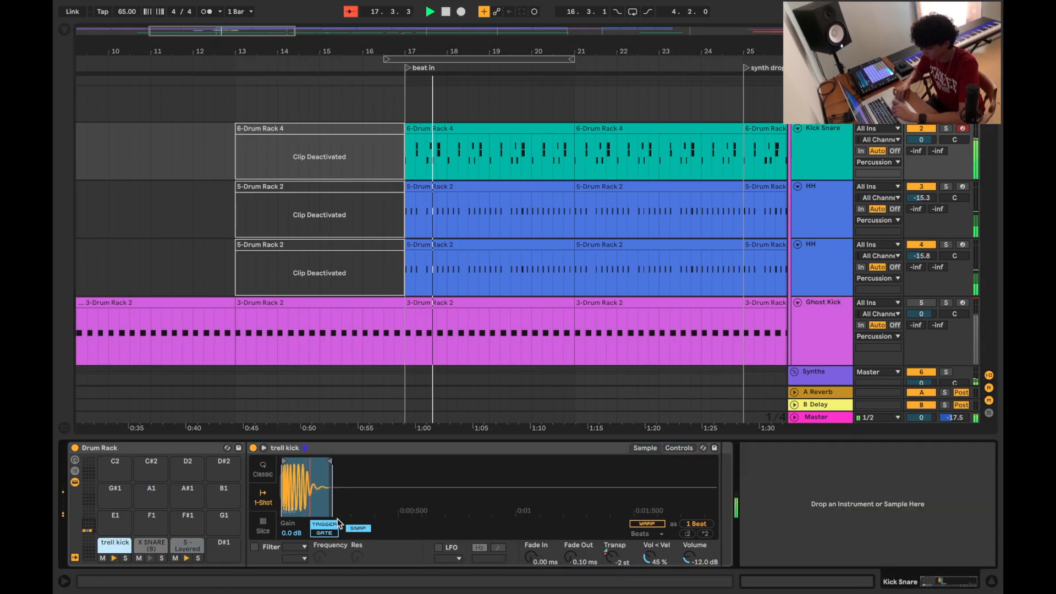
{"action": "left_click", "coordinate": [831, 196]}
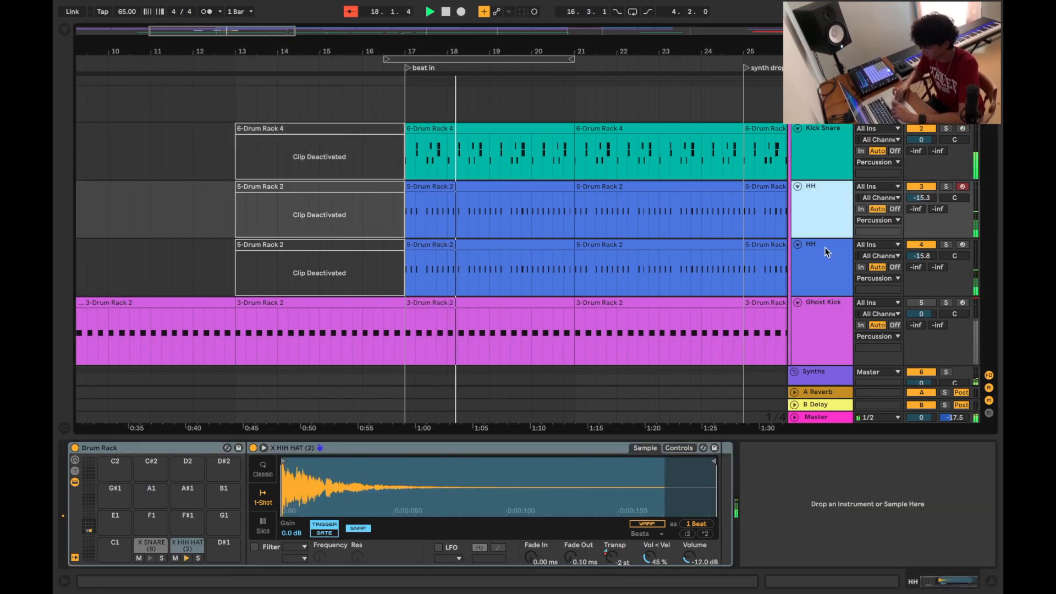
{"action": "left_click", "coordinate": [823, 256]}
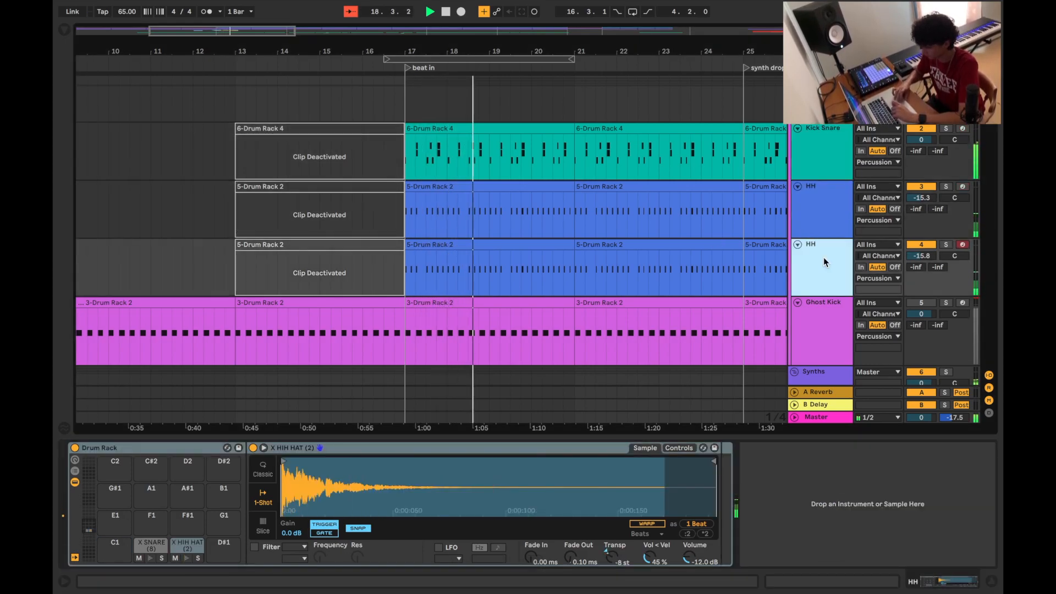
{"action": "left_click", "coordinate": [825, 322]}
- Display the 21 18-Audio 1 track's device chain back to its EQ Eight and stop playback just before the synth drop out marker
{"action": "scroll", "coordinate": [825, 321], "scroll_direction": "down", "scroll_amount": 5}
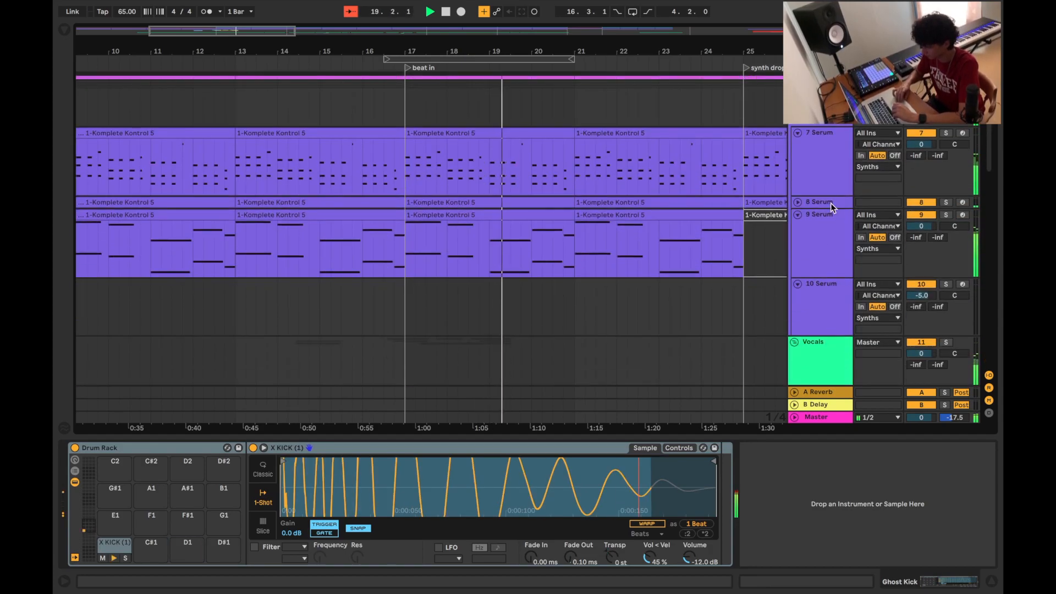
{"action": "scroll", "coordinate": [830, 207], "scroll_direction": "down", "scroll_amount": 5}
{"action": "scroll", "coordinate": [821, 224], "scroll_direction": "down", "scroll_amount": 7}
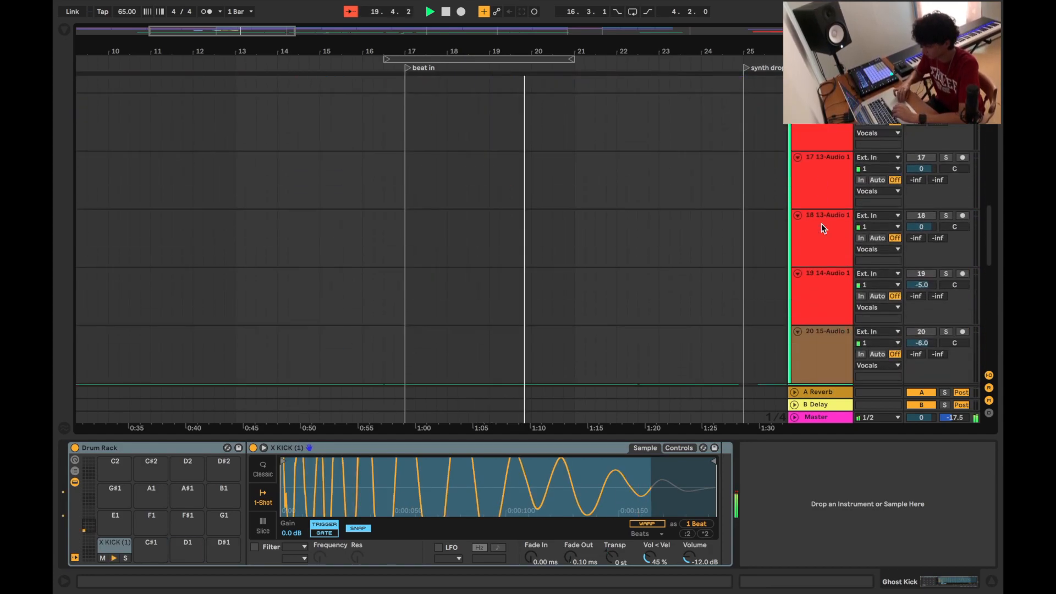
{"action": "left_click", "coordinate": [830, 292]}
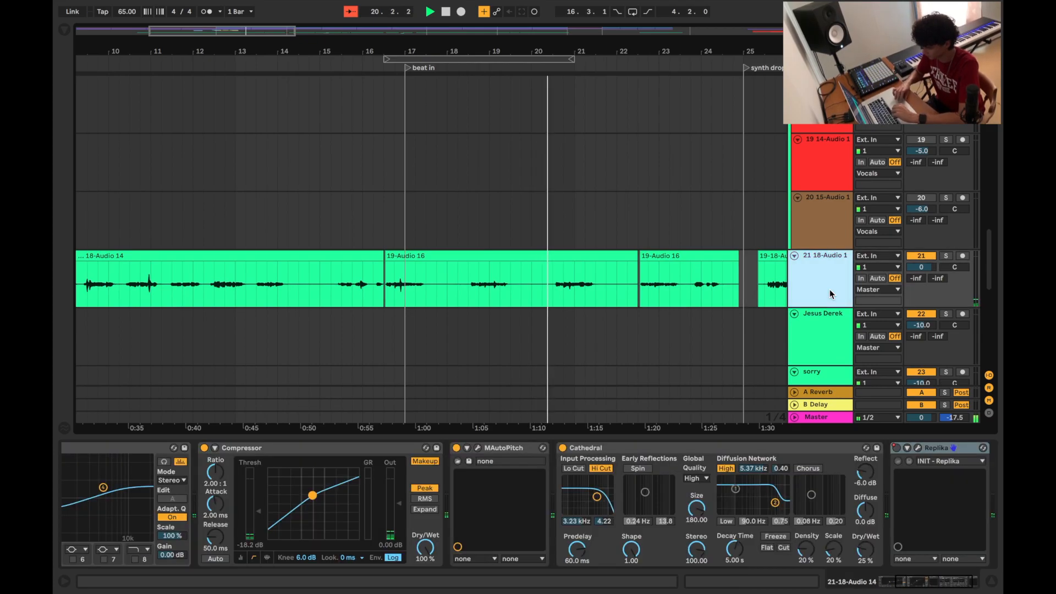
{"action": "scroll", "coordinate": [671, 462], "scroll_direction": "left", "scroll_amount": 5}
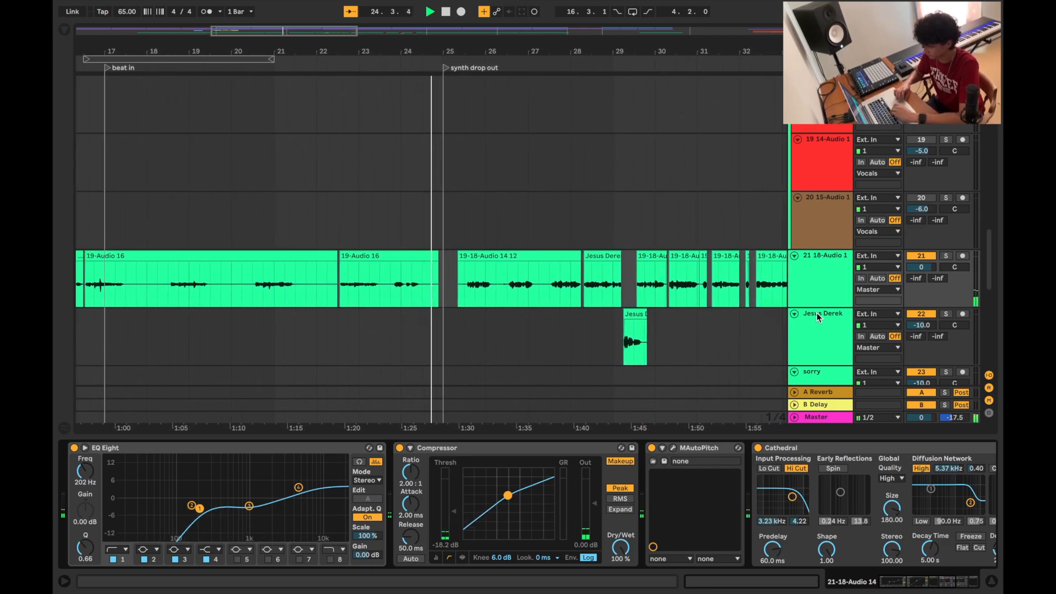
{"action": "key", "text": "space"}
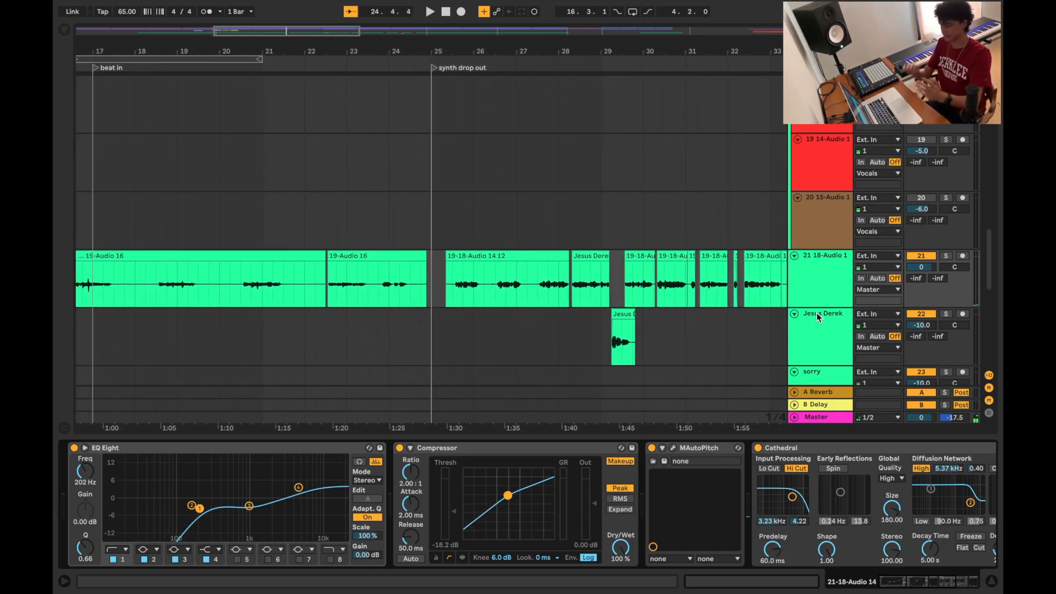